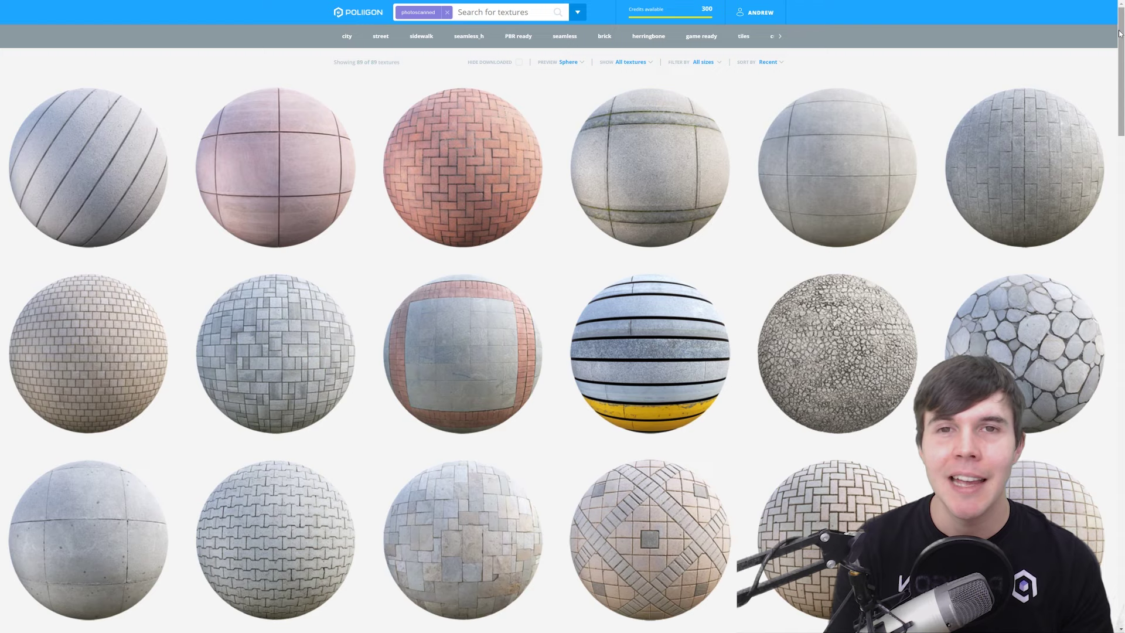
# Find Ground Forest Path 002 in the Poliigon library and pick its NORMALS map to download.
pyautogui.scroll(-5, 1120, 33)
pyautogui.scroll(-8, 1120, 33)
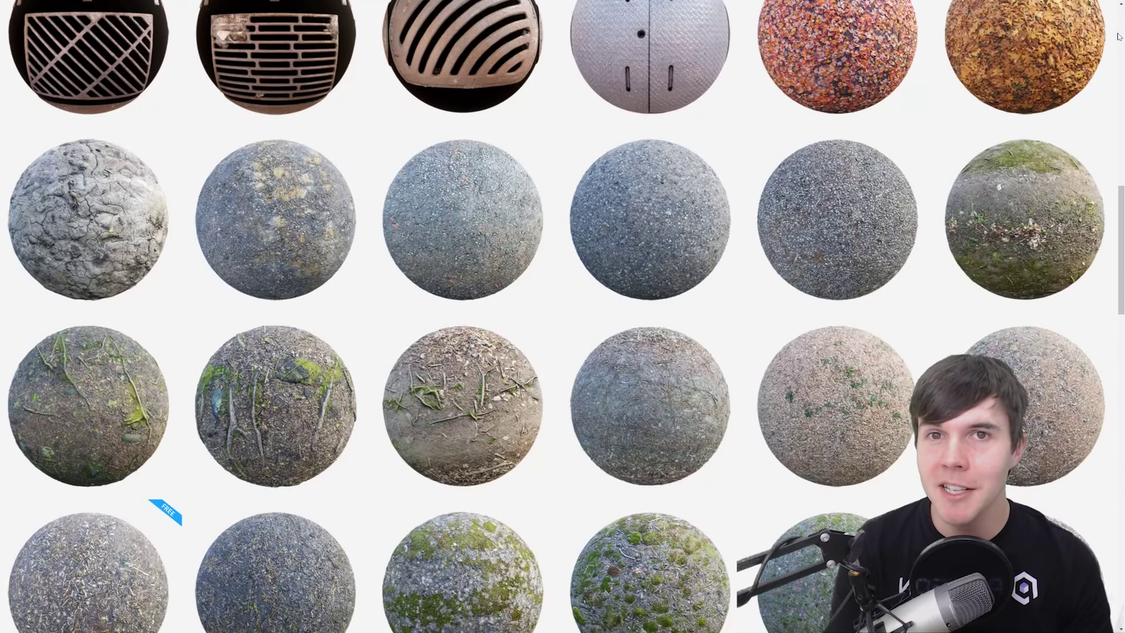
pyautogui.moveTo(825, 296)
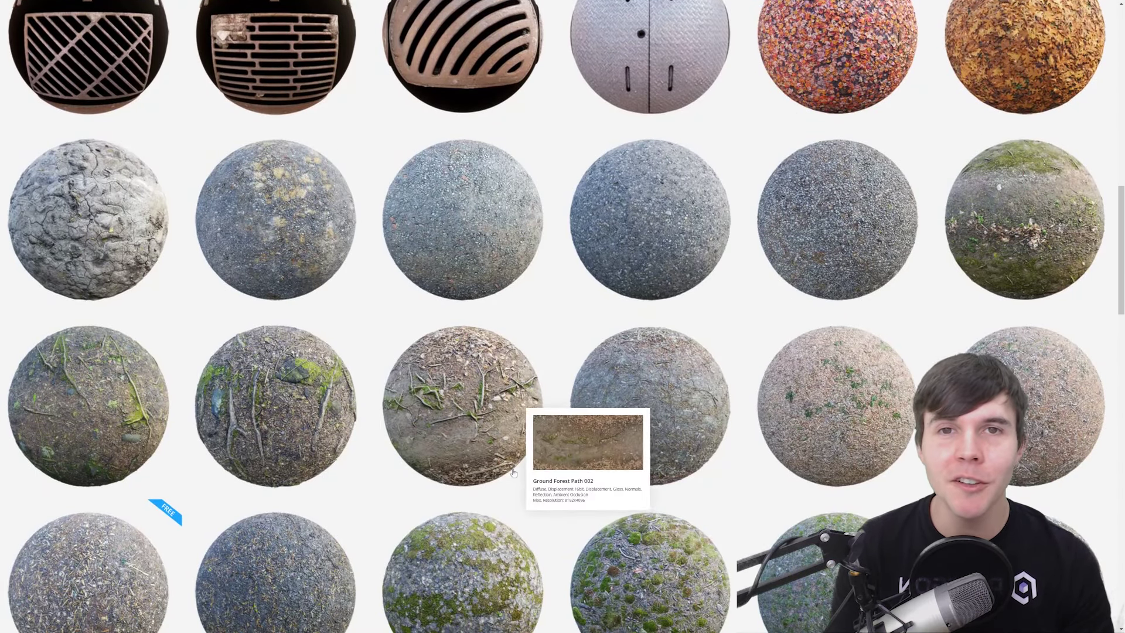
pyautogui.click(439, 433)
pyautogui.click(269, 389)
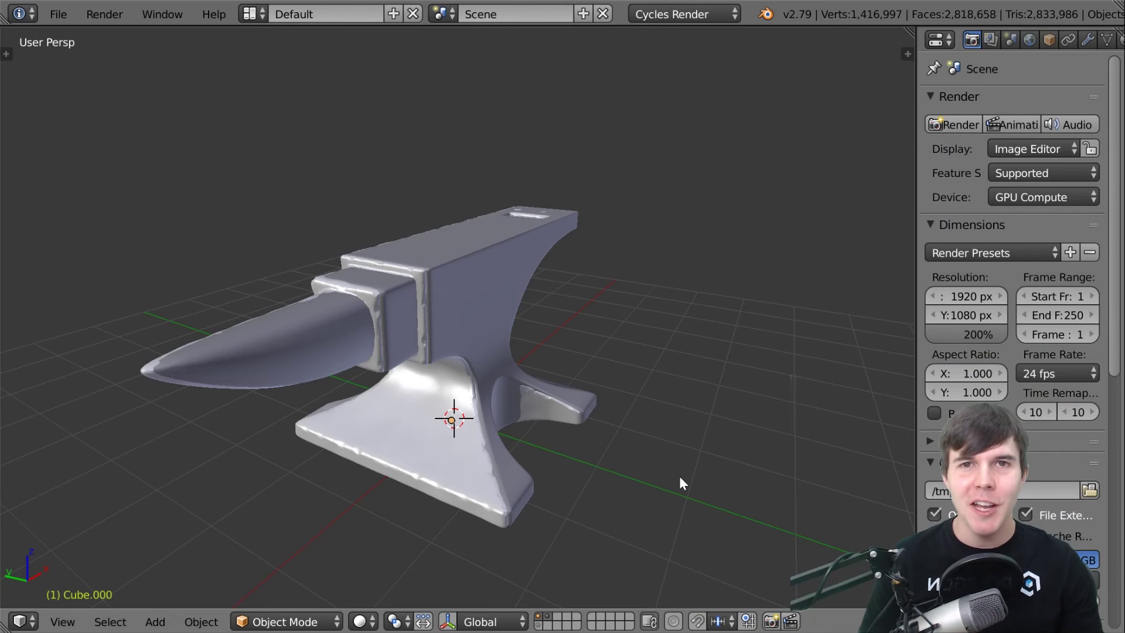
# Compare the detailed high-poly anvil with the smooth low-poly anvil by toggling their layers.
pyautogui.click(542, 618)
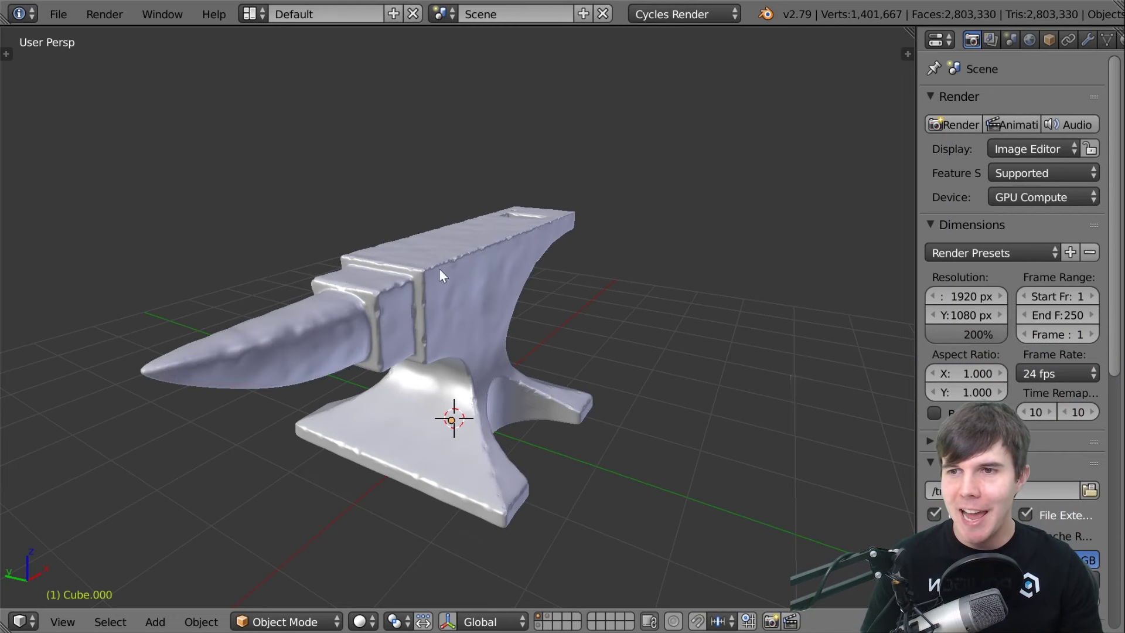
pyautogui.scroll(4, 442, 294)
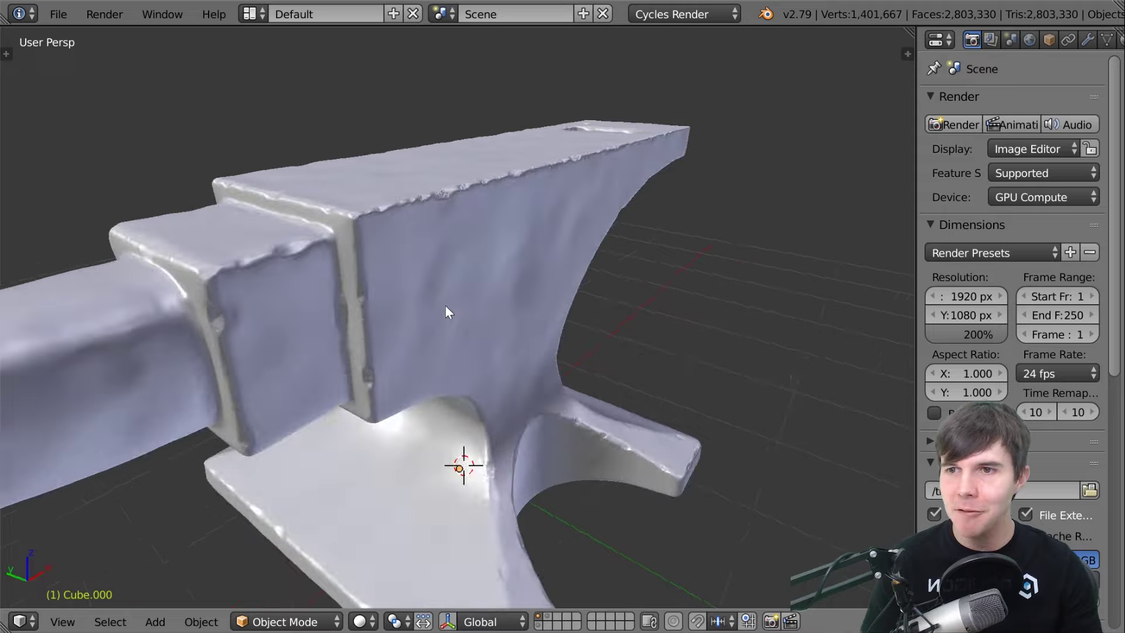
pyautogui.moveTo(482, 299); pyautogui.dragTo(507, 314, button='middle')
pyautogui.scroll(-4, 507, 314)
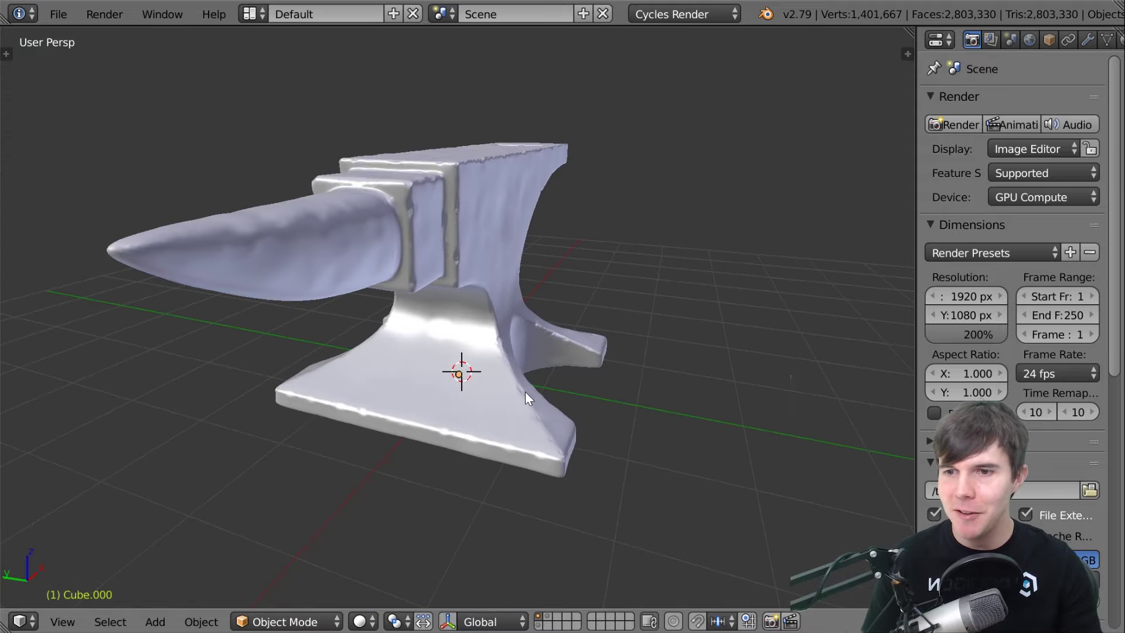
pyautogui.click(554, 619)
pyautogui.moveTo(545, 352); pyautogui.dragTo(561, 304, button='middle')
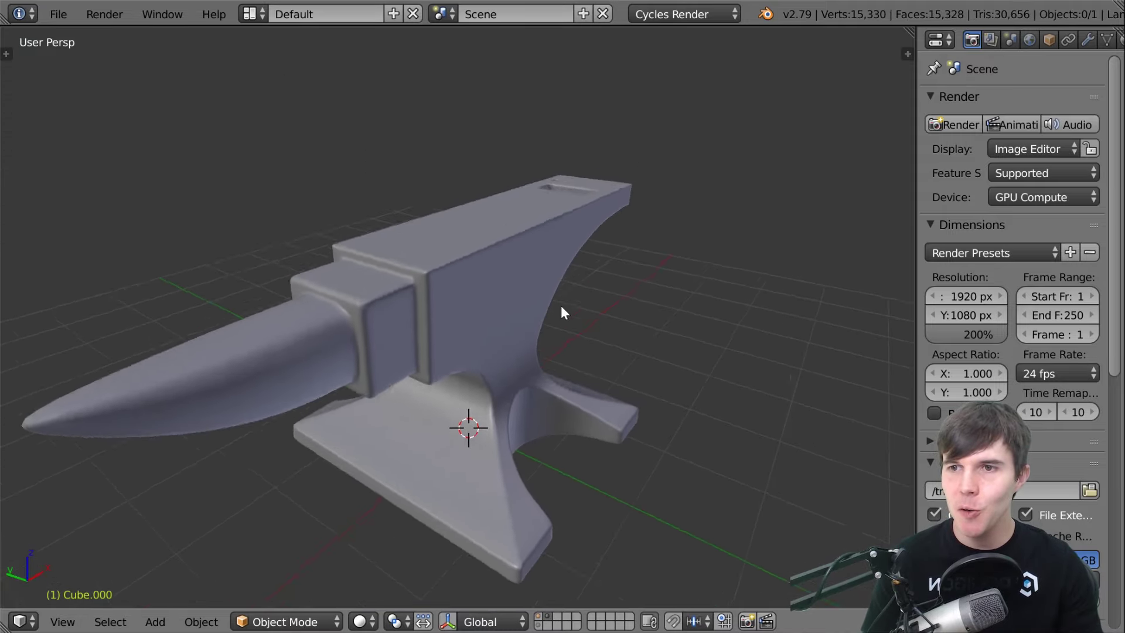
pyautogui.scroll(5, 511, 384)
pyautogui.moveTo(476, 288); pyautogui.dragTo(528, 318, button='middle')
# Select the low-poly anvil and add the high-poly layer so both anvils show together.
pyautogui.rightClick(529, 319)
pyautogui.press('Tab')
pyautogui.press('Tab')
pyautogui.scroll(-5, 539, 334)
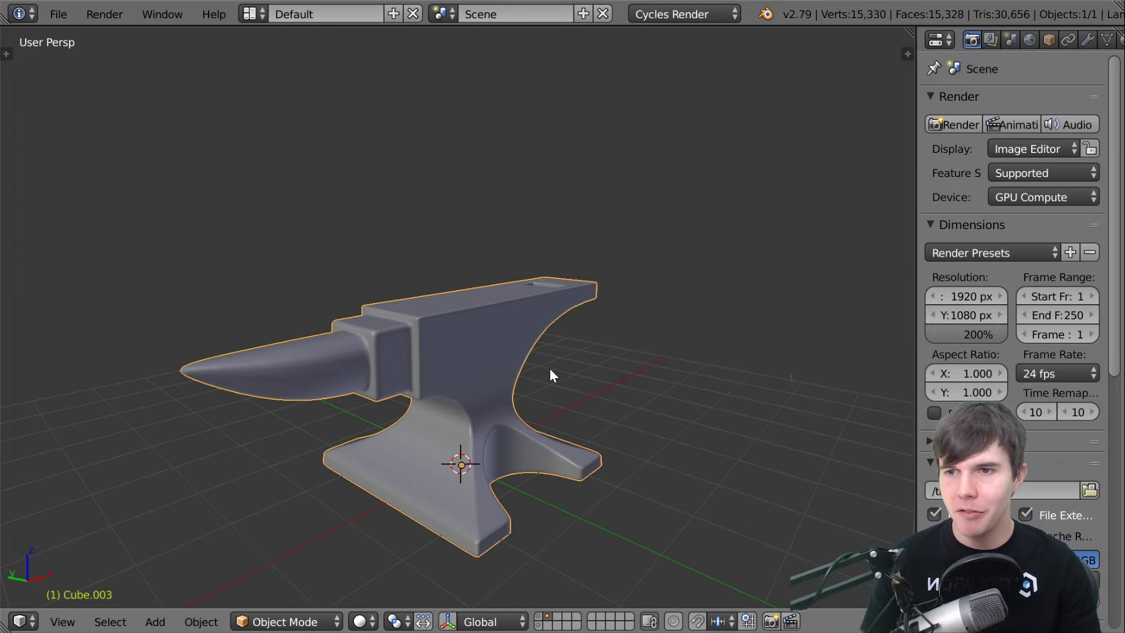
pyautogui.moveTo(550, 367); pyautogui.dragTo(580, 340, button='middle')
pyautogui.keyDown('shift'); pyautogui.click(542, 624); pyautogui.keyUp('shift')
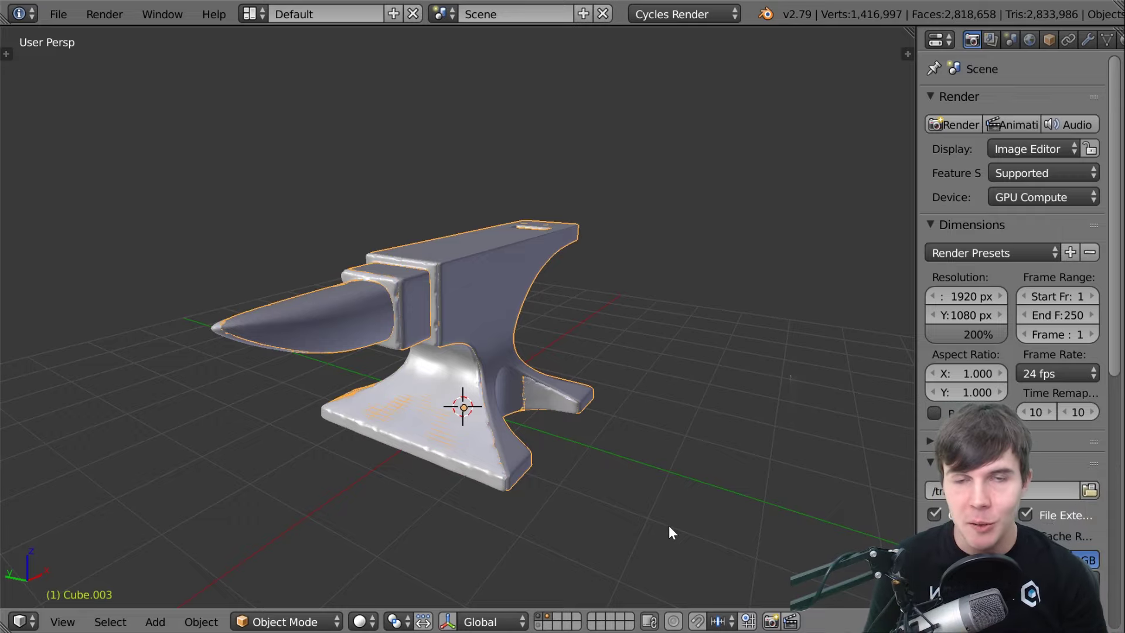
pyautogui.scroll(5, 669, 525)
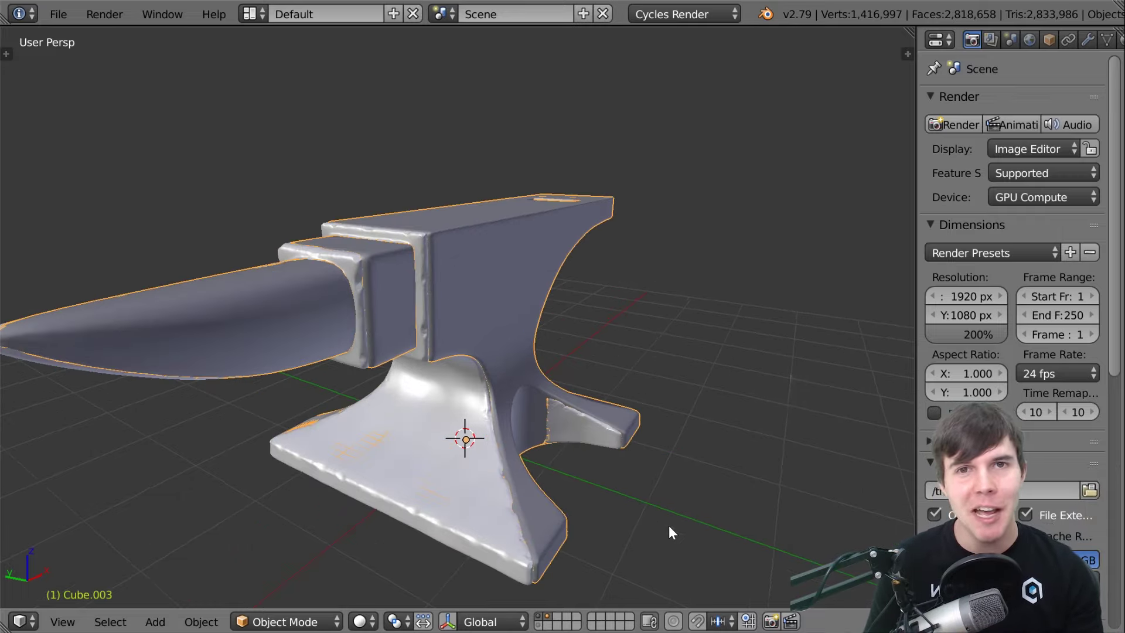
pyautogui.scroll(-5, 455, 319)
pyautogui.scroll(4, 453, 324)
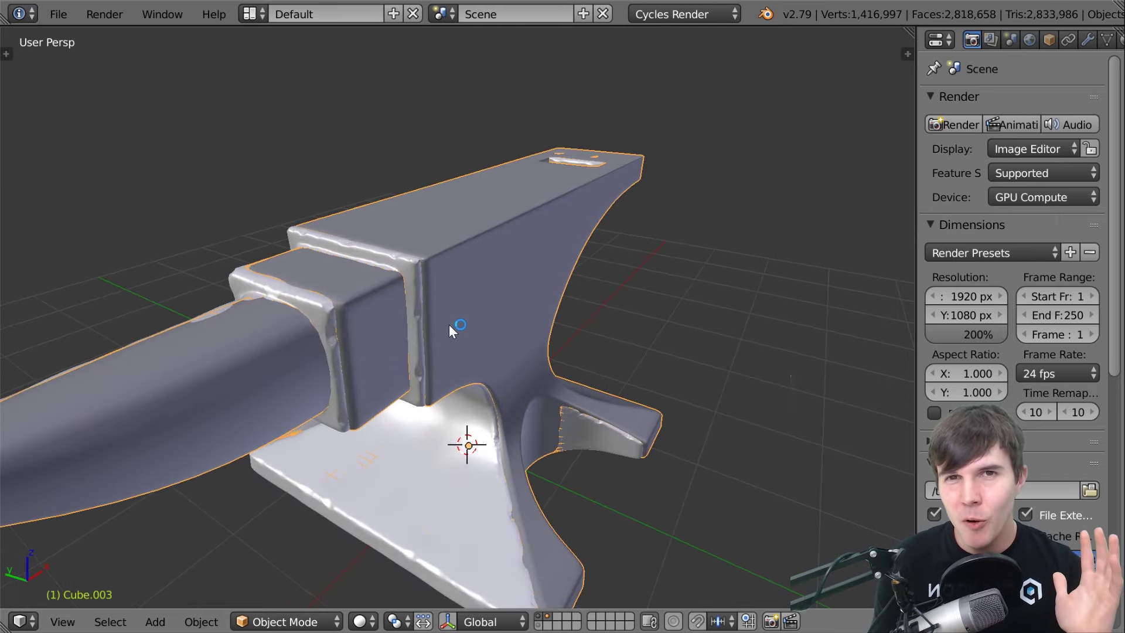
# Add the high-poly anvil to the selection as the active object.
pyautogui.scroll(2, 486, 302)
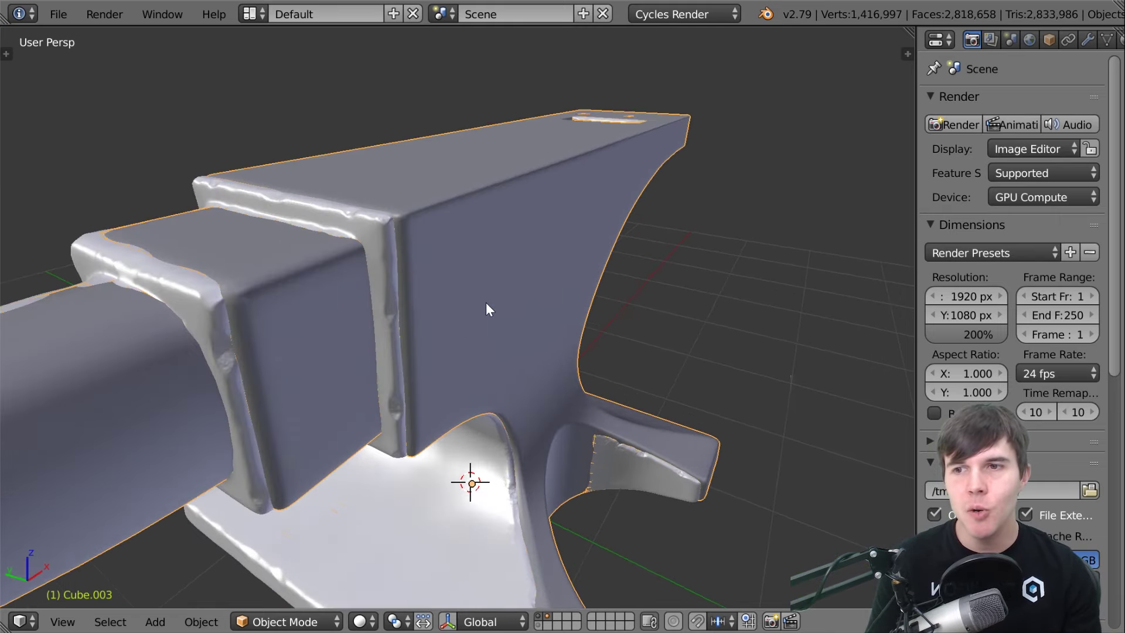
pyautogui.scroll(-2, 435, 248)
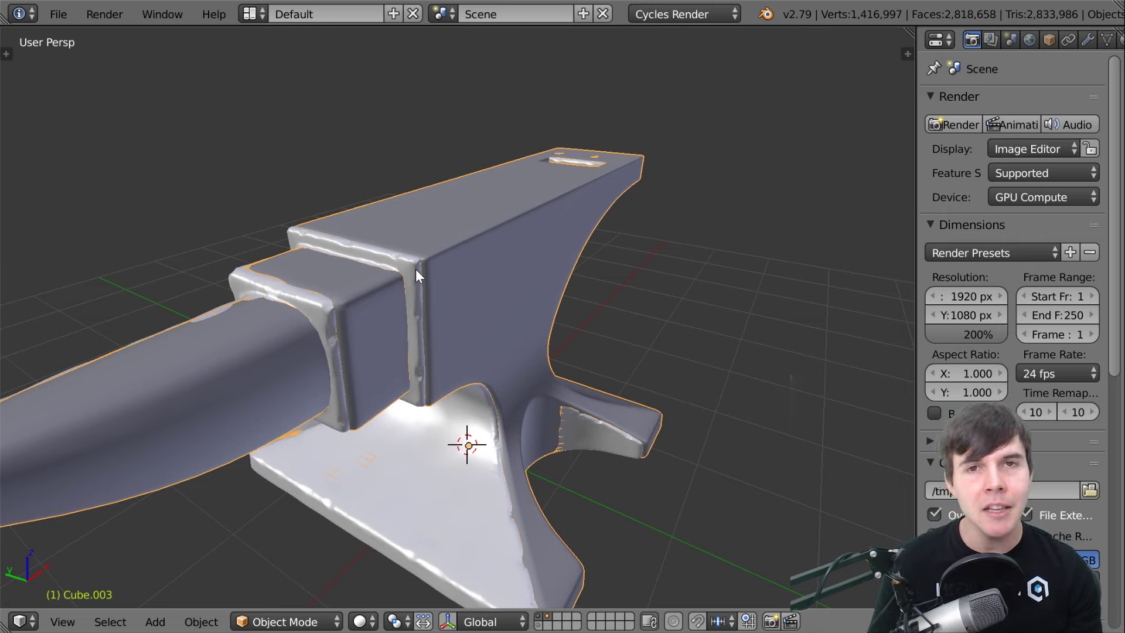
pyautogui.rightClick(416, 269)
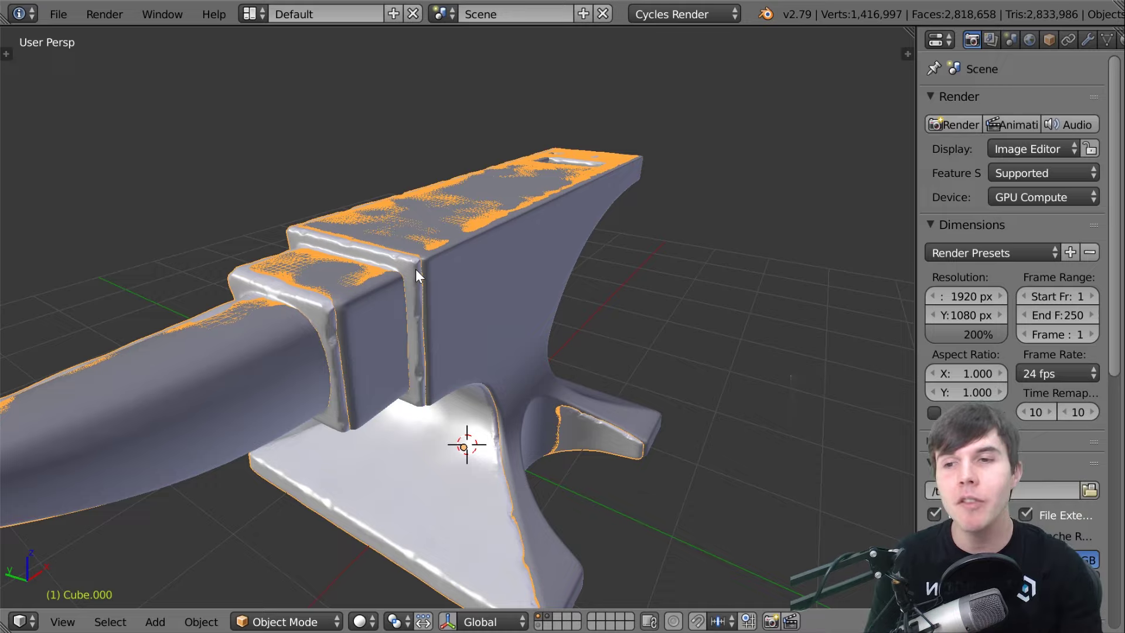
pyautogui.moveTo(486, 281); pyautogui.dragTo(523, 271, button='middle')
pyautogui.hotkey('shift', 'b')
pyautogui.moveTo(409, 185); pyautogui.dragTo(490, 290)
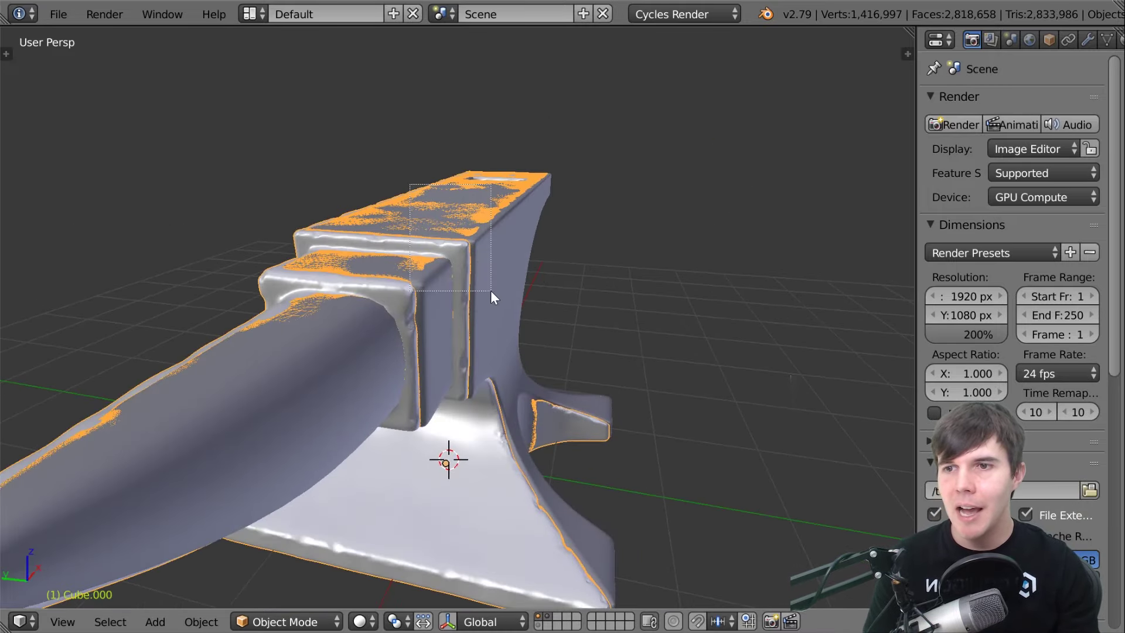
pyautogui.press('Escape')
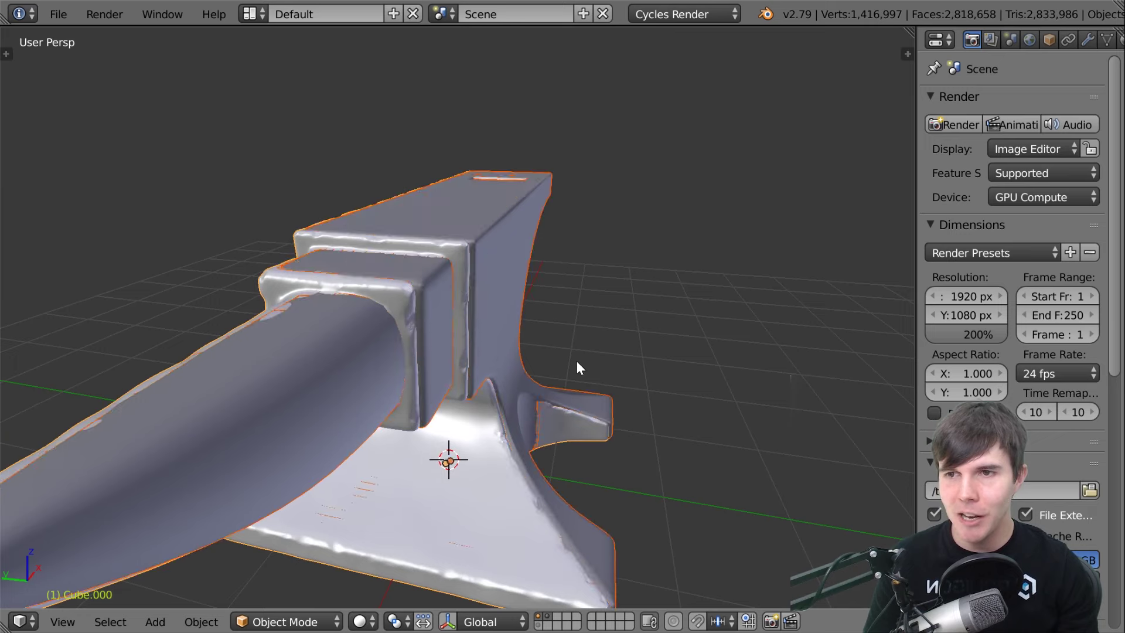
pyautogui.moveTo(577, 362); pyautogui.dragTo(536, 365, button='middle')
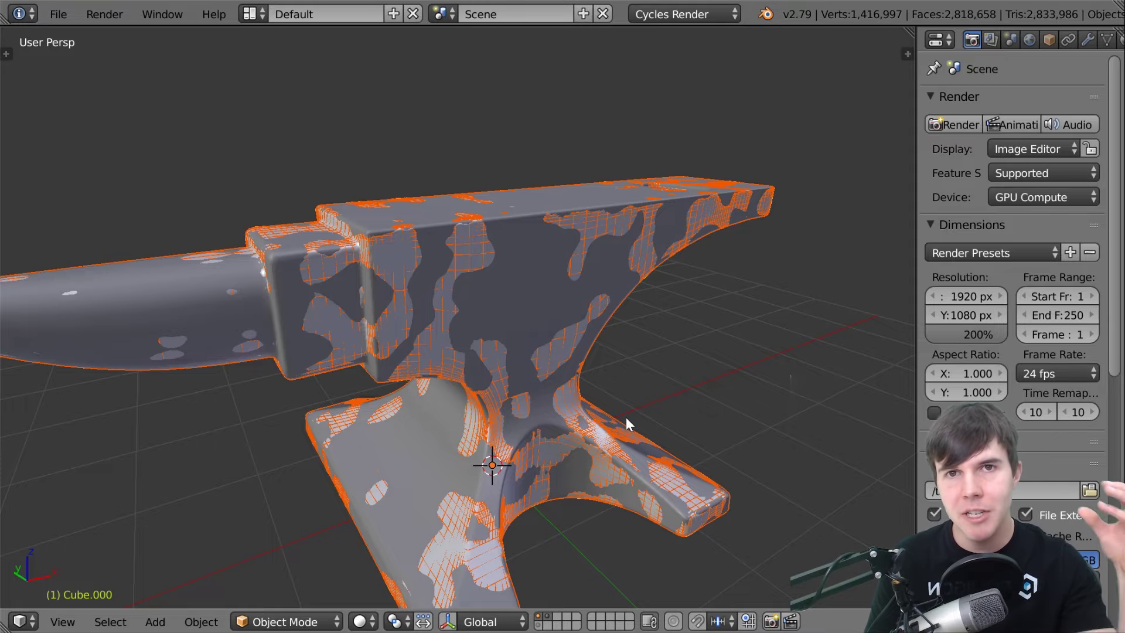
# Inspect the overlapping anvils in wireframe, then return to solid shading.
pyautogui.press('z')
pyautogui.moveTo(597, 499)
pyautogui.mouseDown(button='middle')
pyautogui.moveTo(537, 266)
pyautogui.moveTo(454, 255)
pyautogui.moveTo(480, 299)
pyautogui.moveTo(447, 224)
pyautogui.moveTo(476, 410)
pyautogui.moveTo(582, 374)
pyautogui.moveTo(482, 394)
pyautogui.moveTo(490, 374)
pyautogui.moveTo(567, 385)
pyautogui.moveTo(542, 356)
pyautogui.mouseUp(button='middle')
pyautogui.scroll(-3, 456, 259)
pyautogui.scroll(4, 460, 256)
pyautogui.press('z')
pyautogui.scroll(-3, 476, 411)
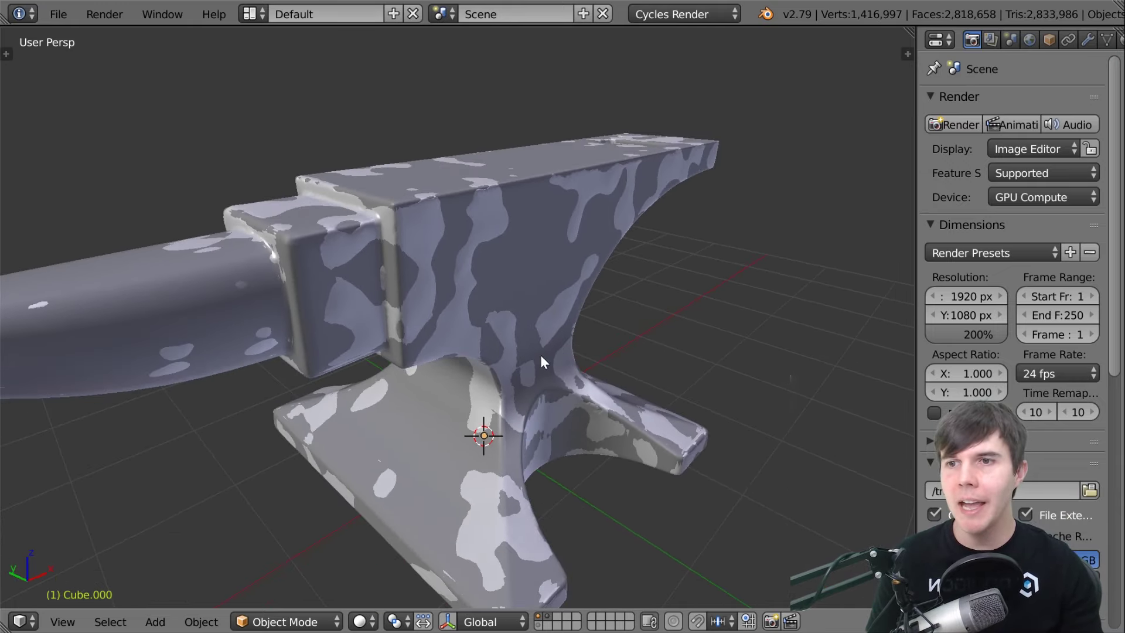
pyautogui.scroll(-3, 557, 361)
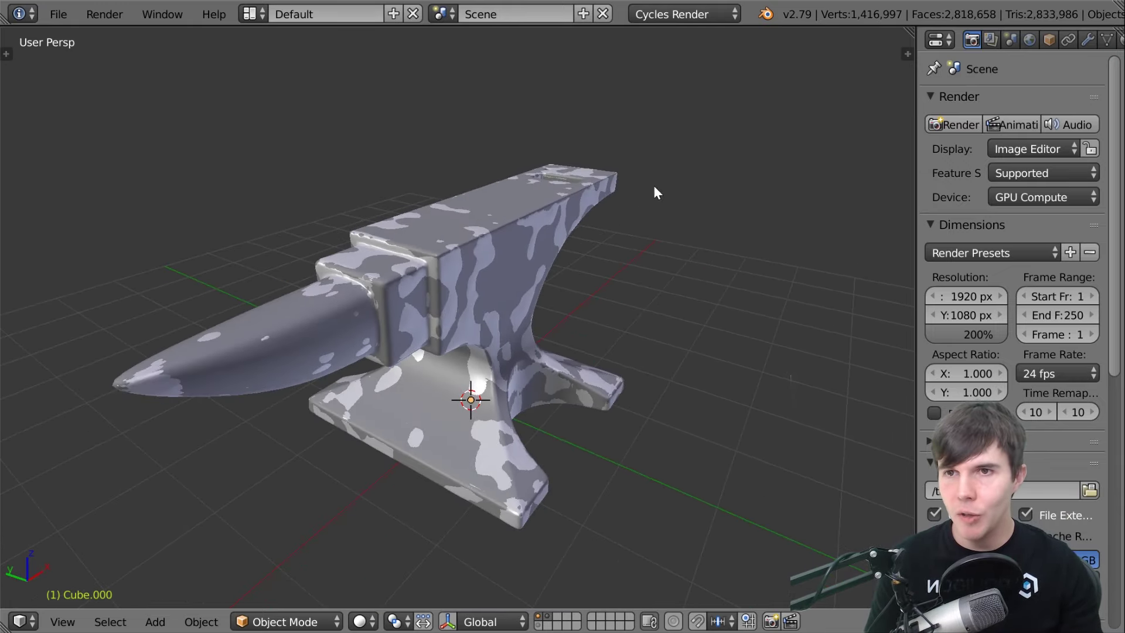
pyautogui.click(727, 19)
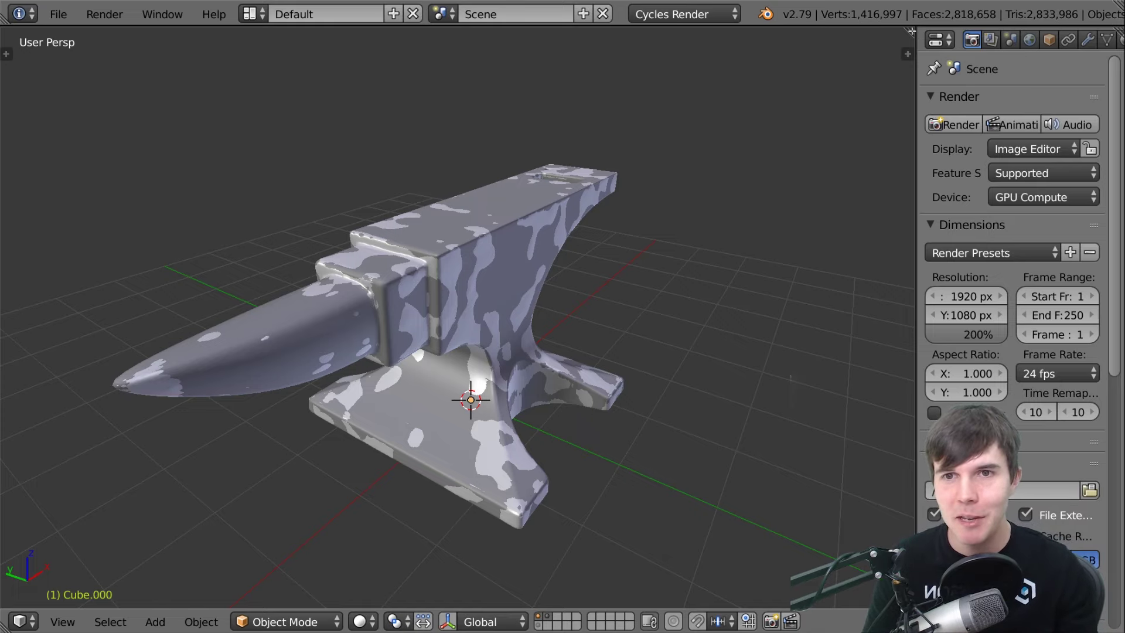
# Split the 3D view and turn the right area into a UV/Image Editor.
pyautogui.moveTo(911, 31); pyautogui.dragTo(478, 49)
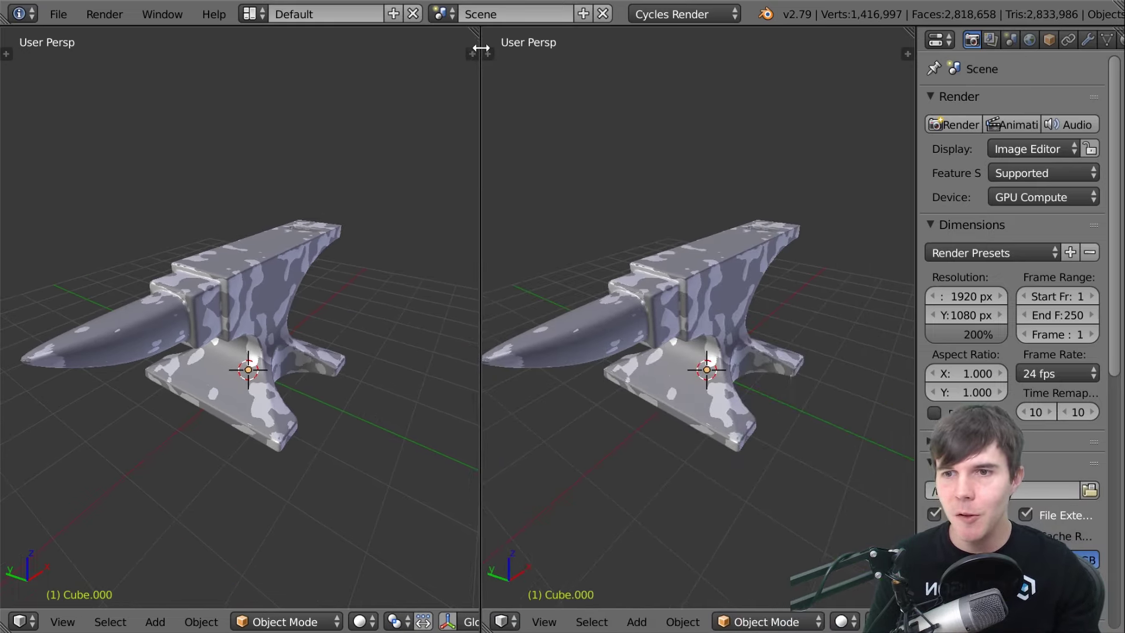
pyautogui.click(501, 621)
pyautogui.click(628, 472)
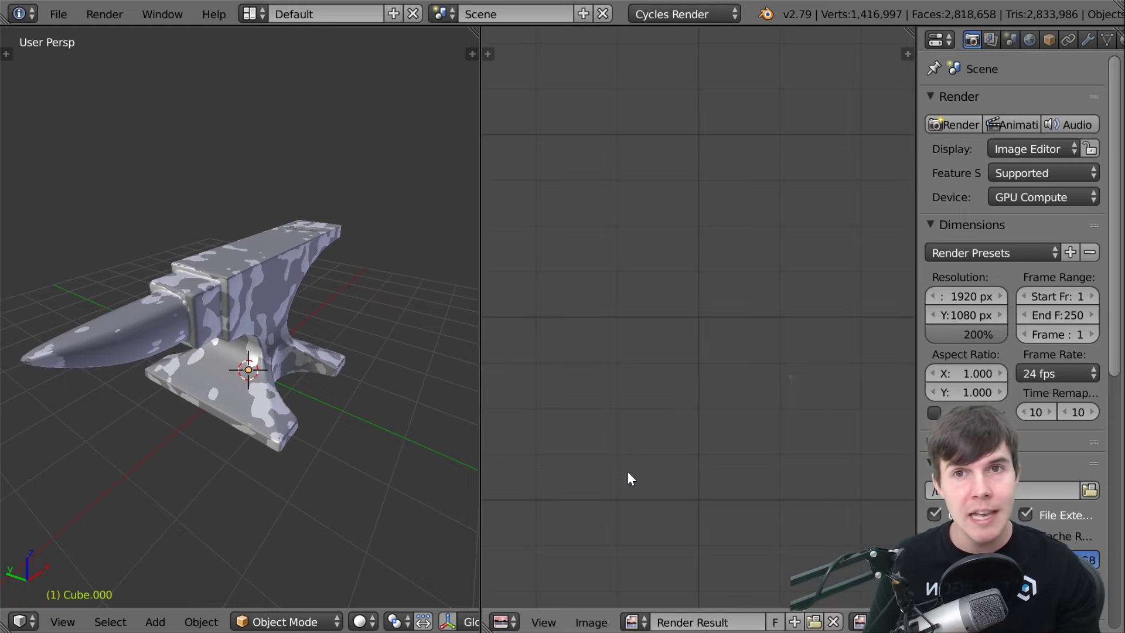
pyautogui.scroll(-1, 782, 303)
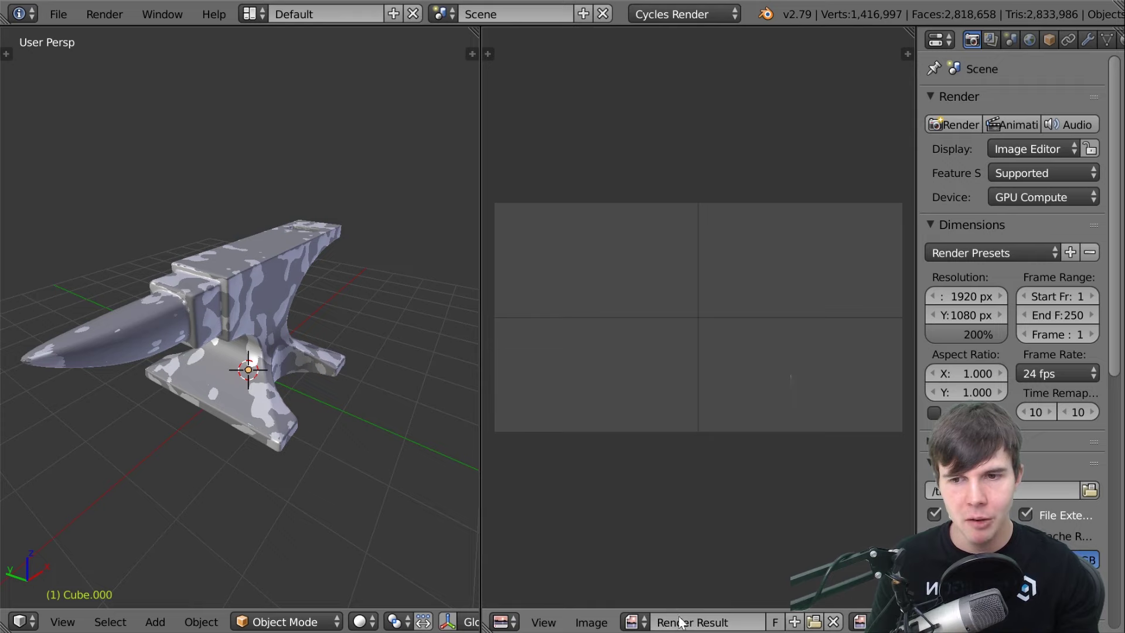
# Start a new 1024 × 1024 image named Normal.
pyautogui.click(603, 626)
pyautogui.click(623, 600)
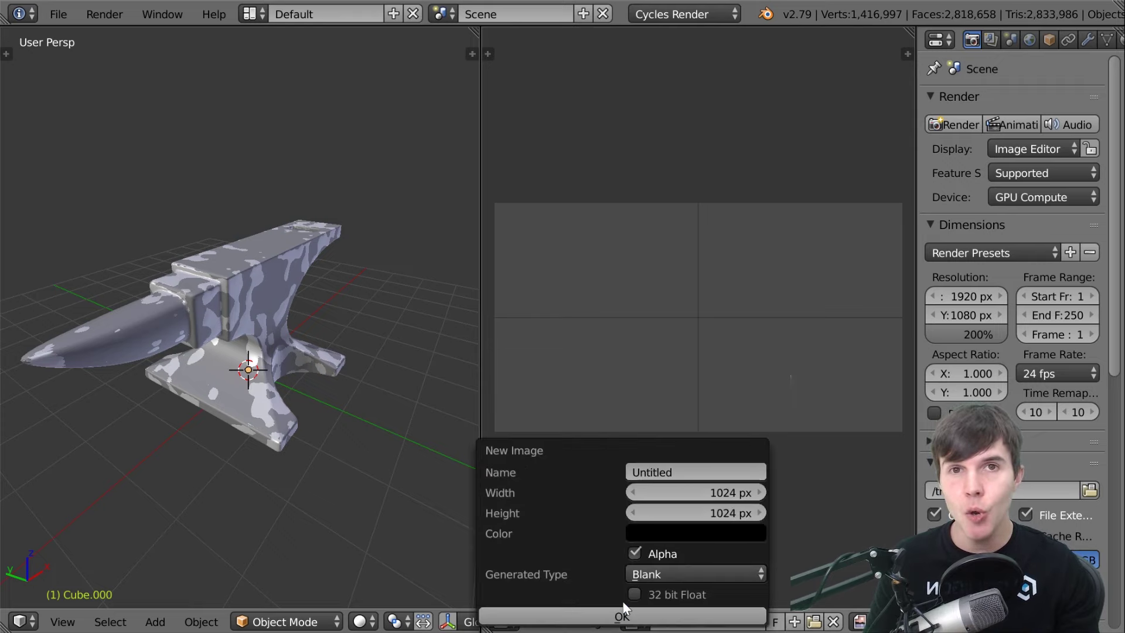
pyautogui.click(663, 471)
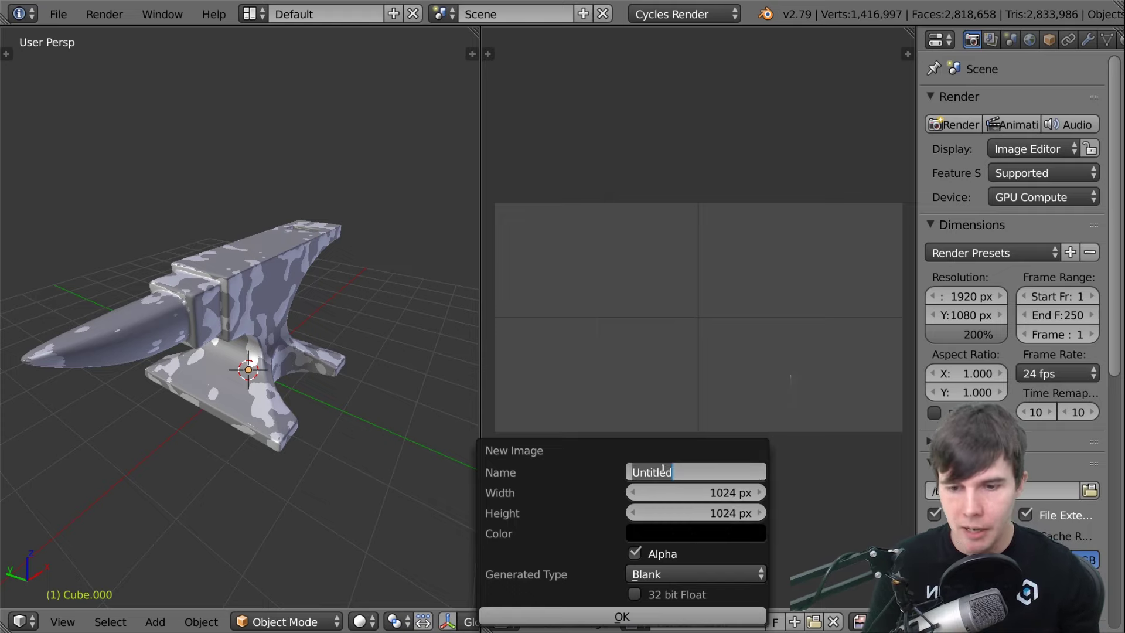
pyautogui.write('Normal')
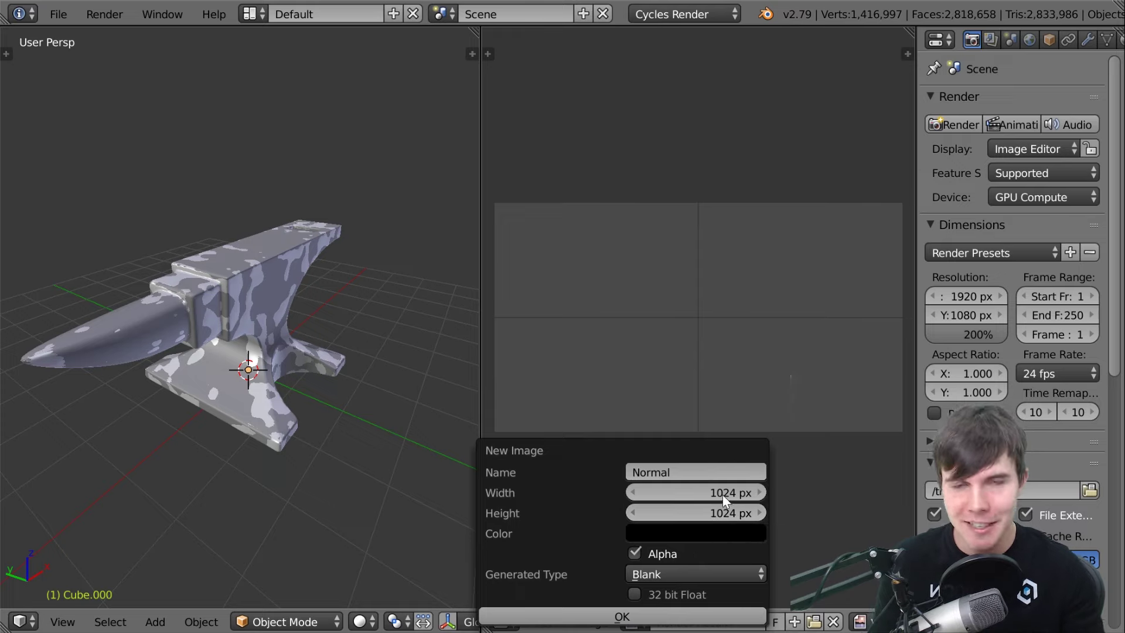
pyautogui.click(721, 495)
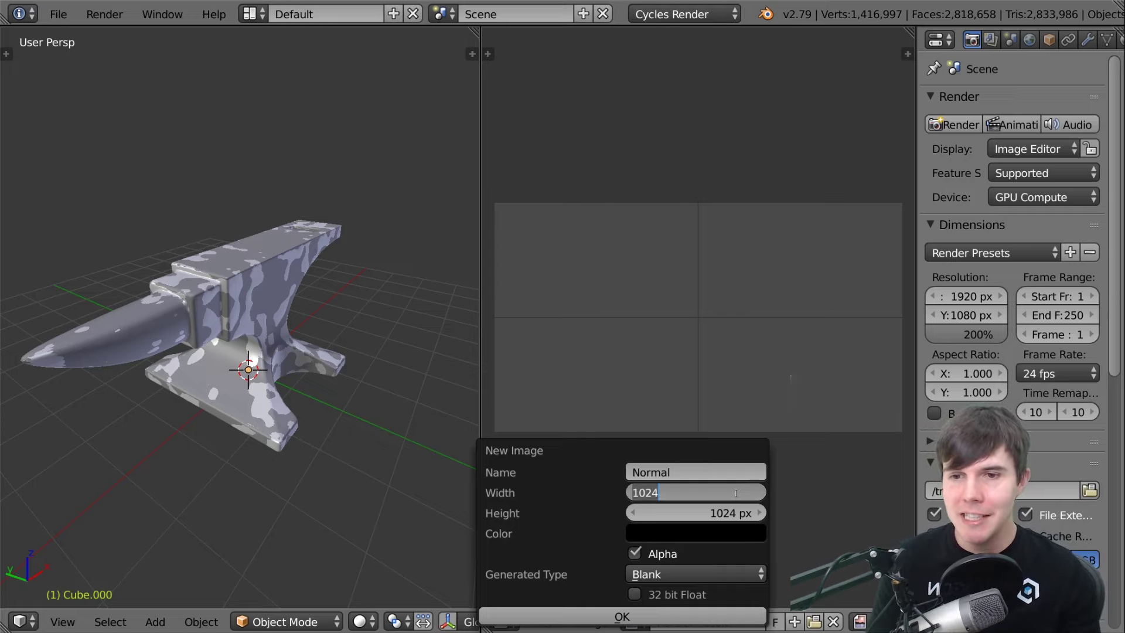
# Set the Normal image's width and height both to 4096 px.
pyautogui.press('Escape')
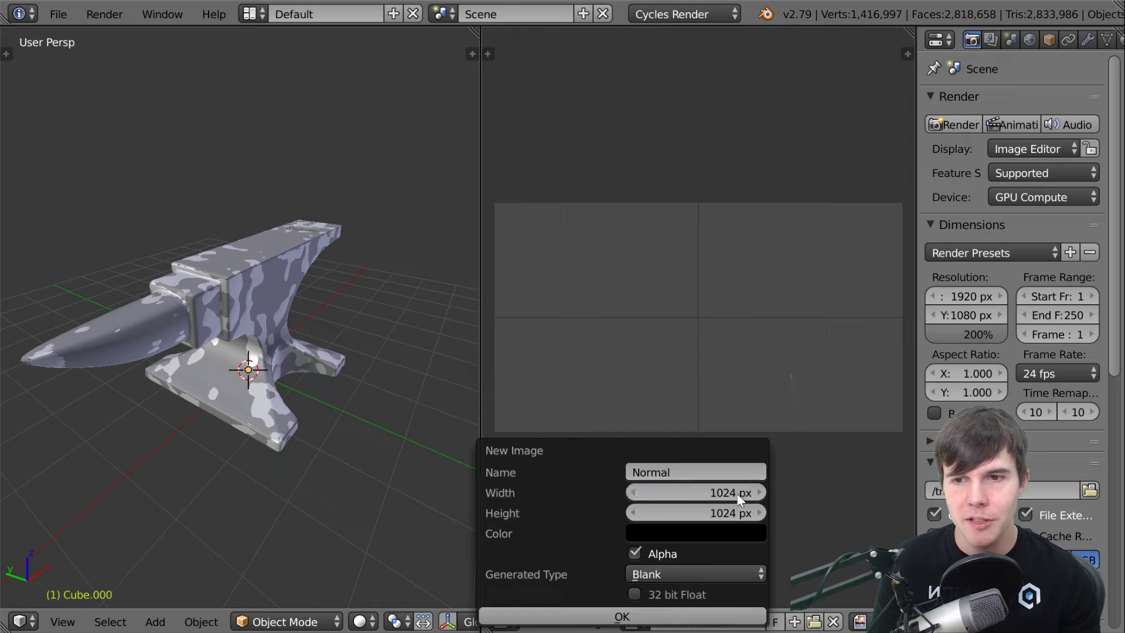
pyautogui.click(726, 493)
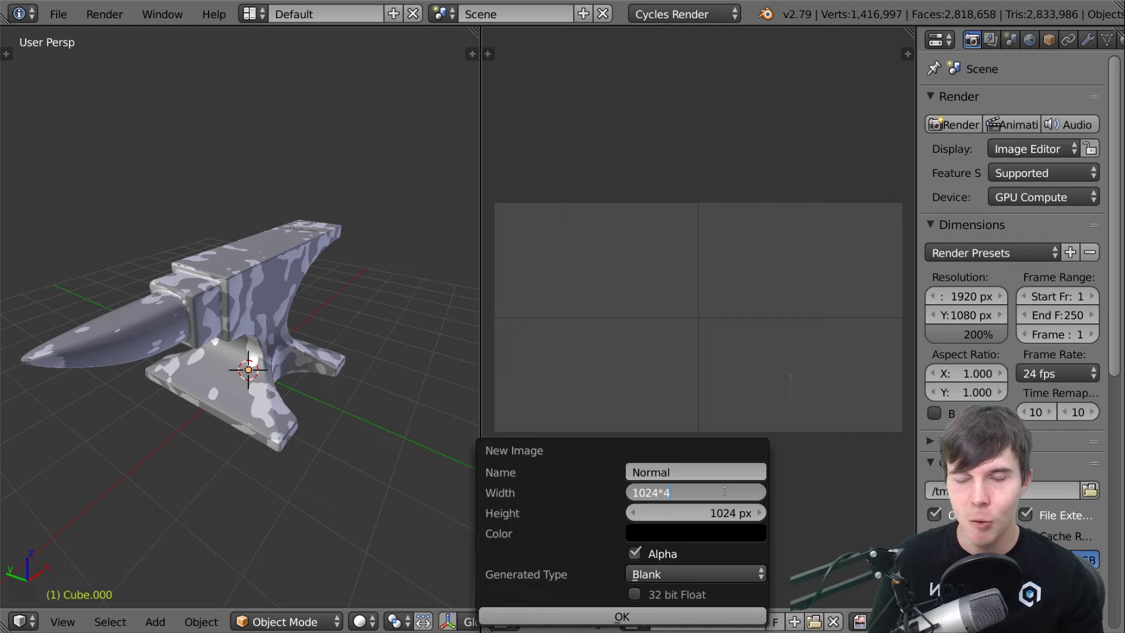
pyautogui.press('Return')
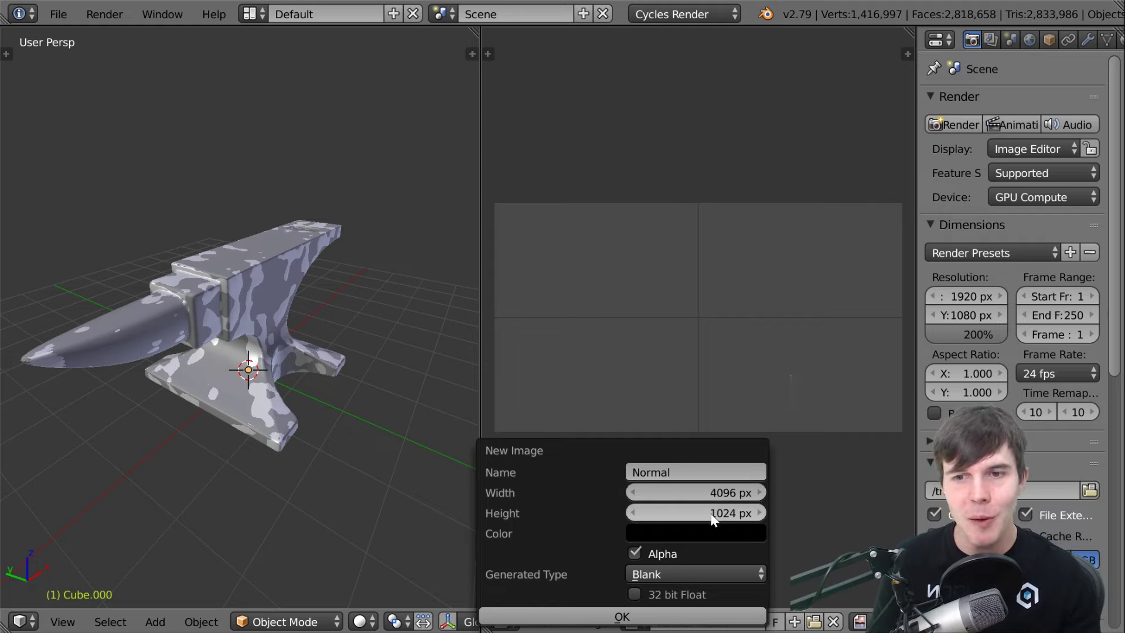
pyautogui.click(704, 511)
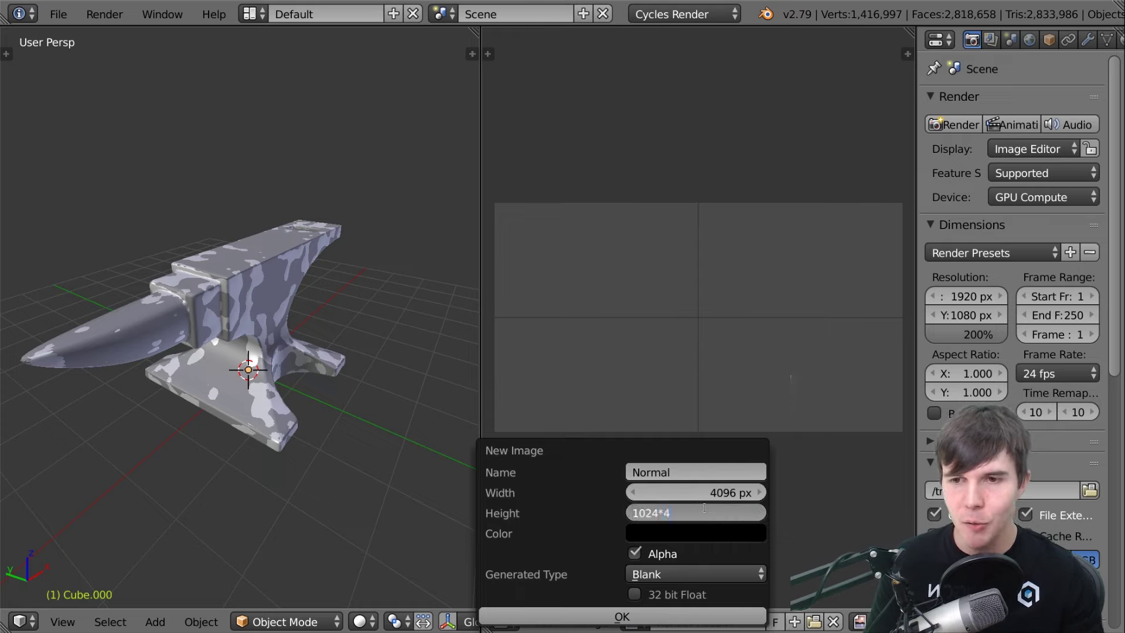
pyautogui.write('/')
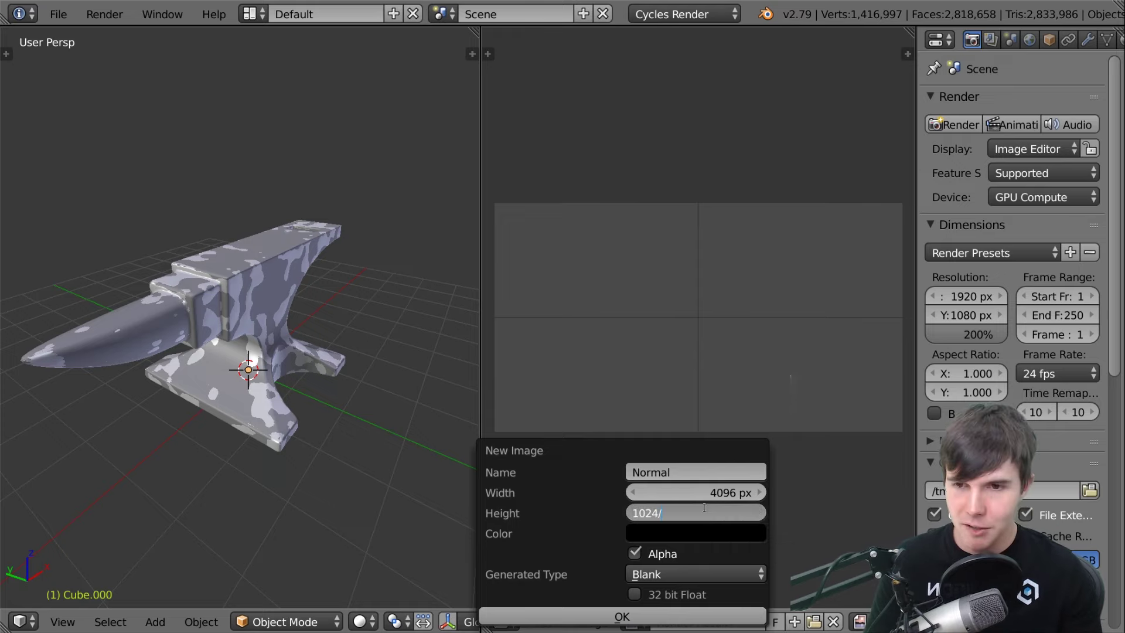
pyautogui.write('3')
pyautogui.press('Return')
pyautogui.click(704, 508)
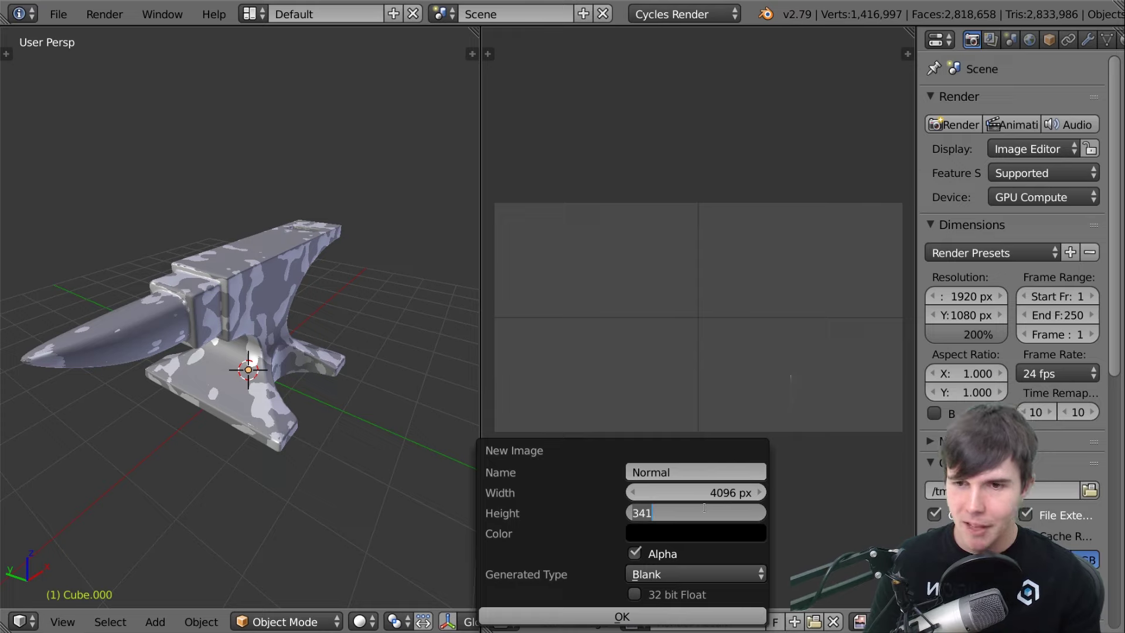
pyautogui.press('Return')
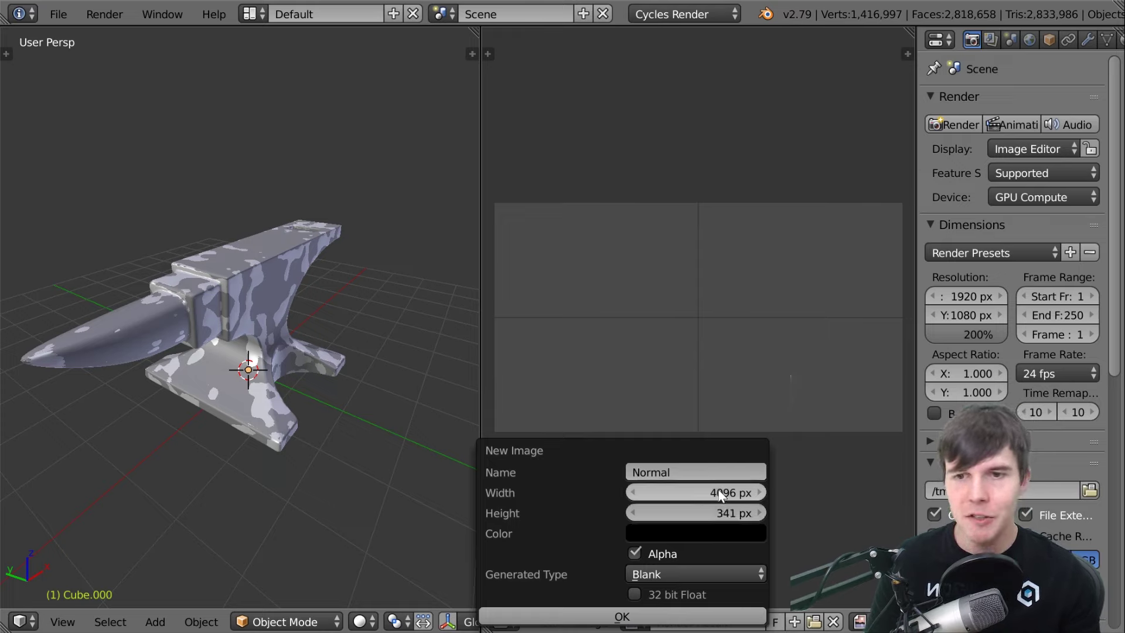
pyautogui.write('4096')
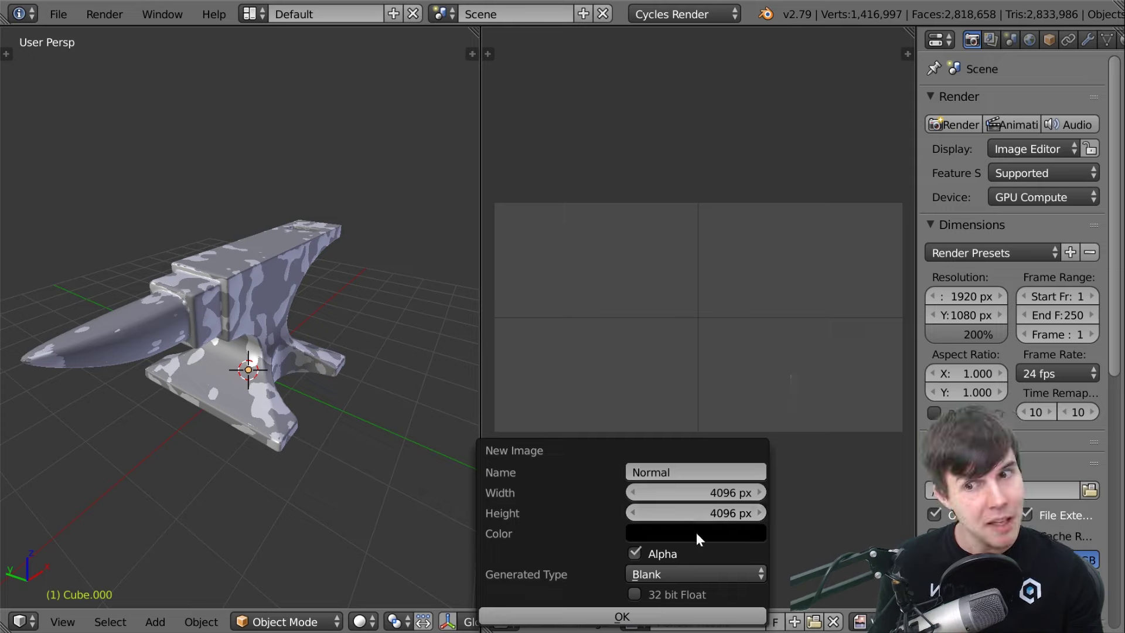
# Create the blank 4096 px Normal image and widen the properties panel to reach the Bake settings.
pyautogui.click(586, 615)
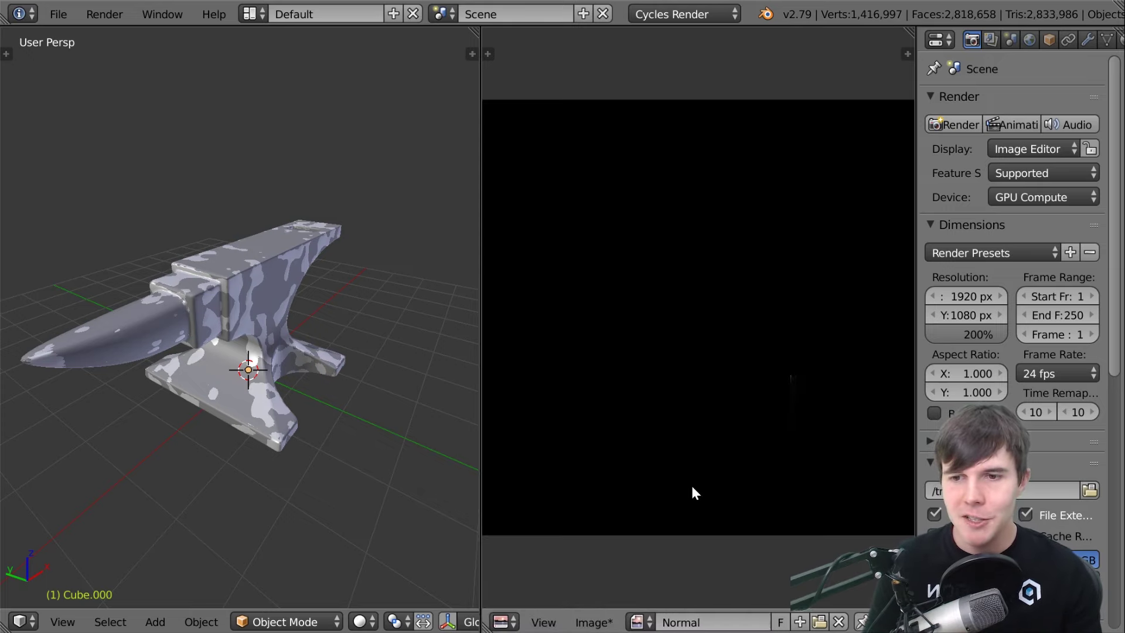
pyautogui.scroll(-4, 693, 492)
pyautogui.scroll(2, 692, 492)
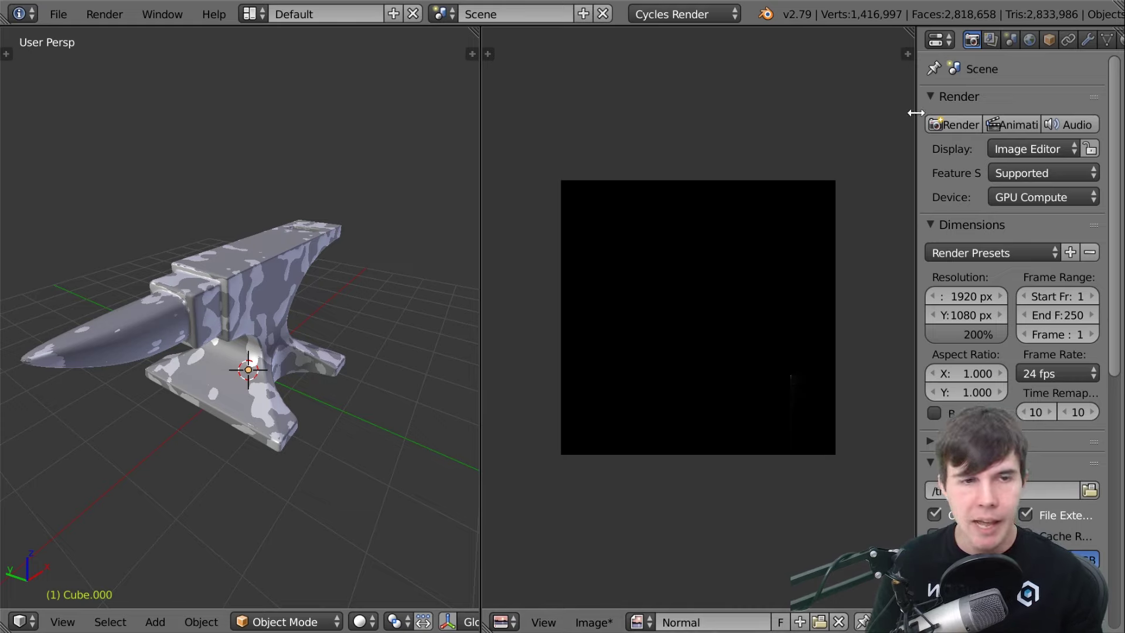
pyautogui.moveTo(916, 113); pyautogui.dragTo(840, 115)
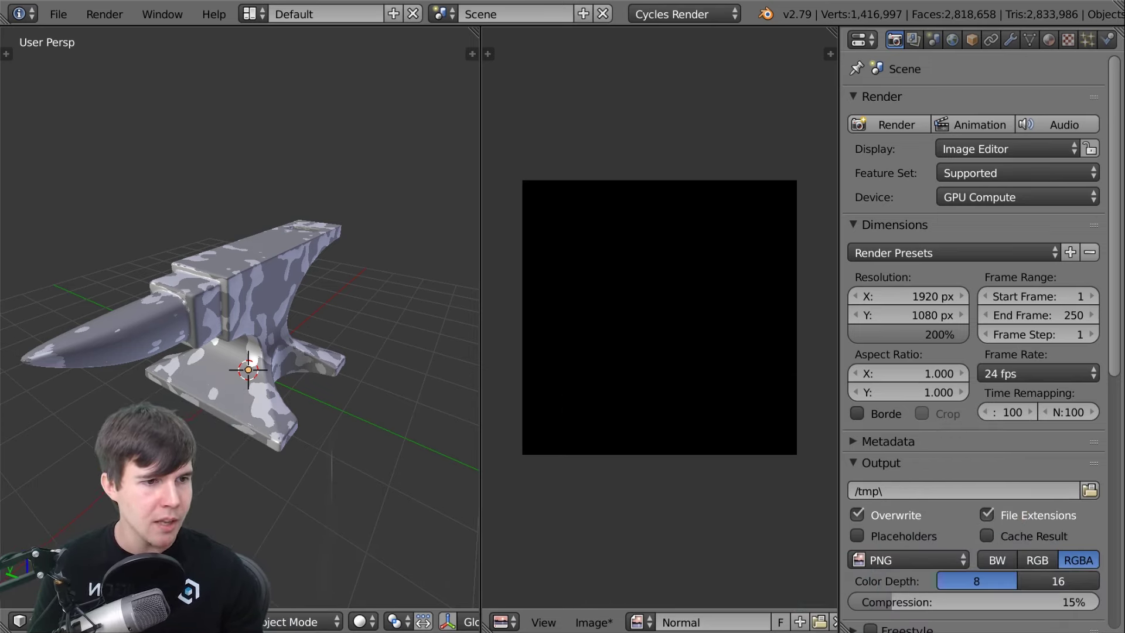
pyautogui.scroll(-10, 973, 351)
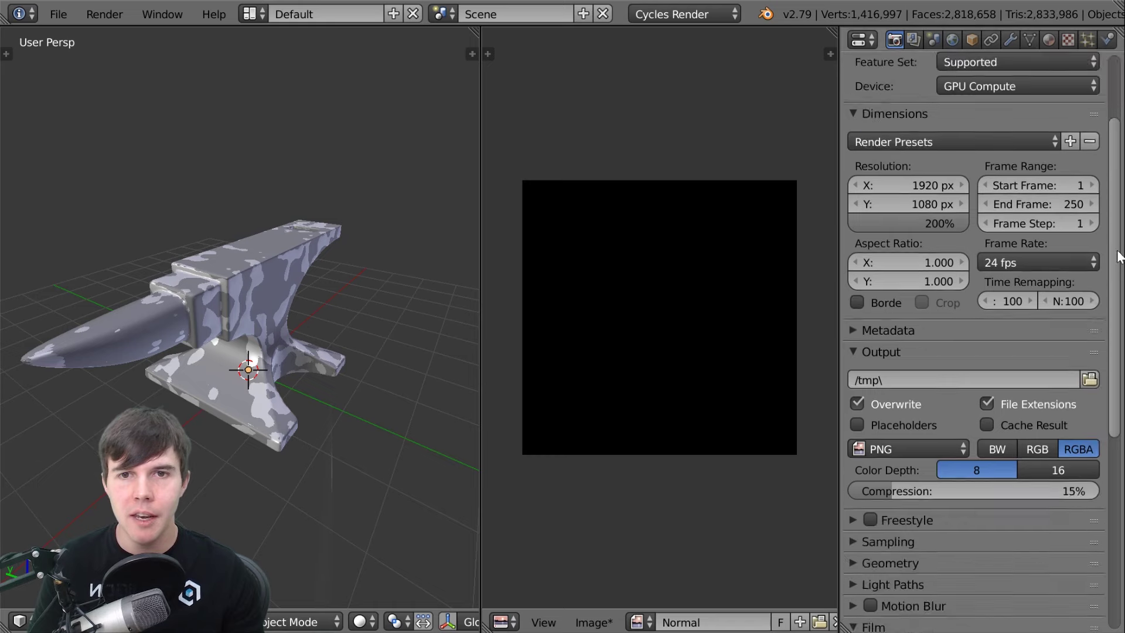
pyautogui.scroll(10, 973, 351)
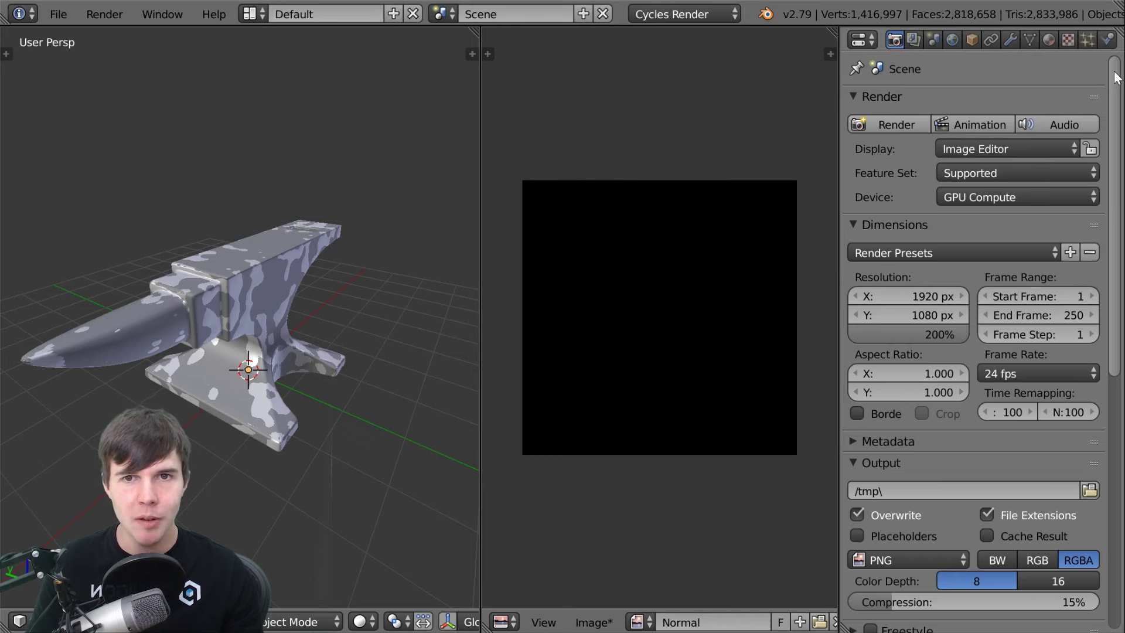
pyautogui.moveTo(1115, 78); pyautogui.dragTo(1114, 333)
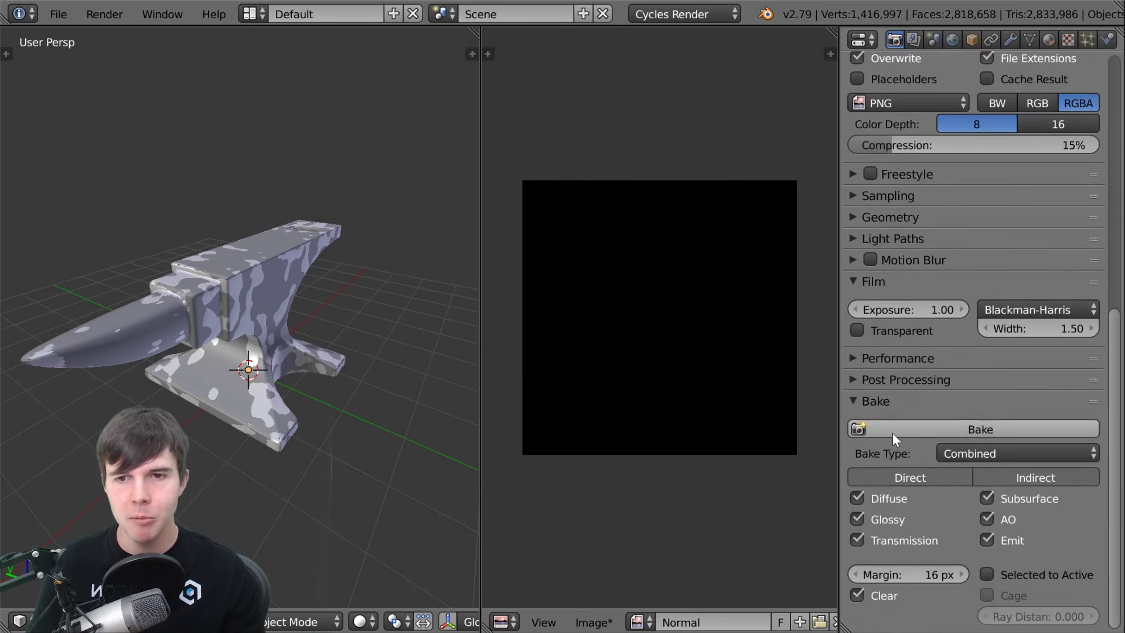
# Set the Bake Type to Normal, baking in Tangent space.
pyautogui.click(872, 401)
pyautogui.click(873, 401)
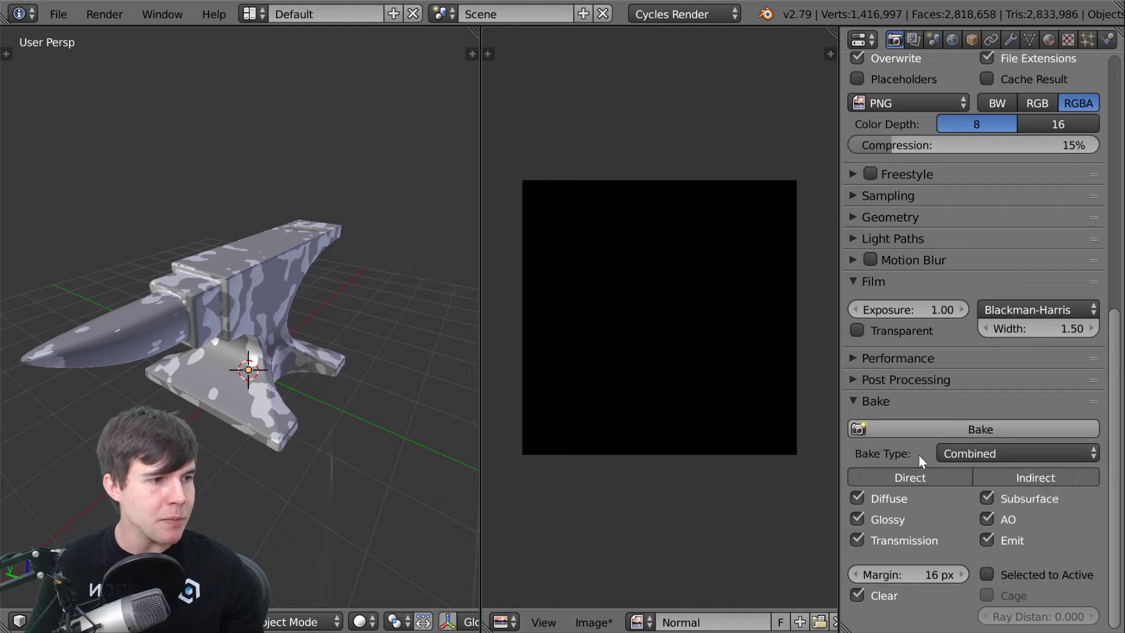
pyautogui.click(980, 457)
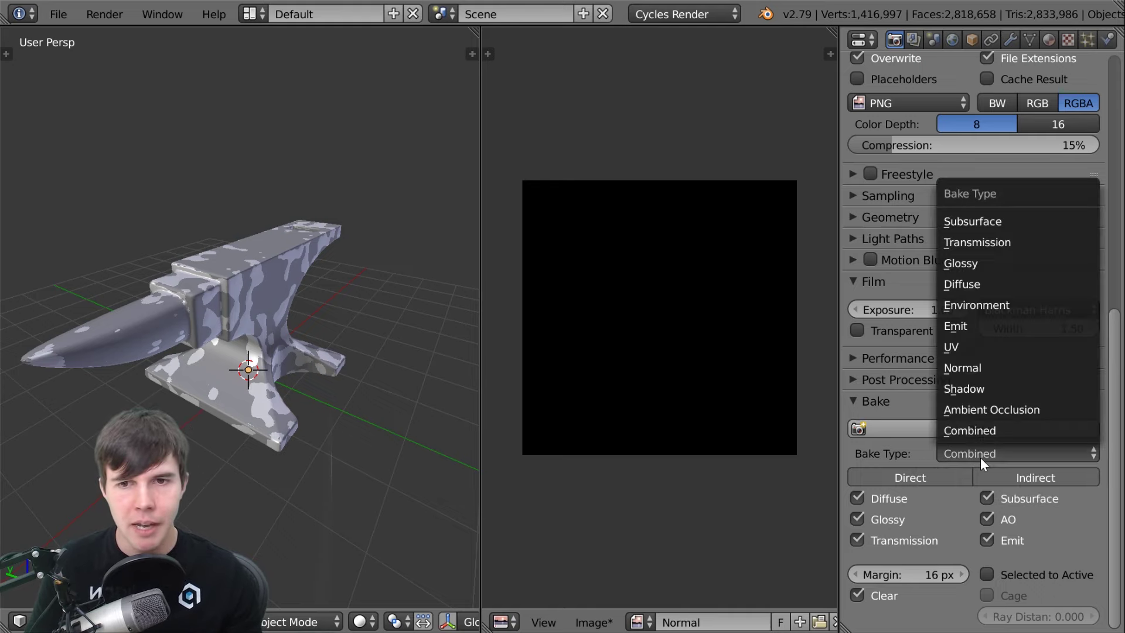
pyautogui.click(947, 370)
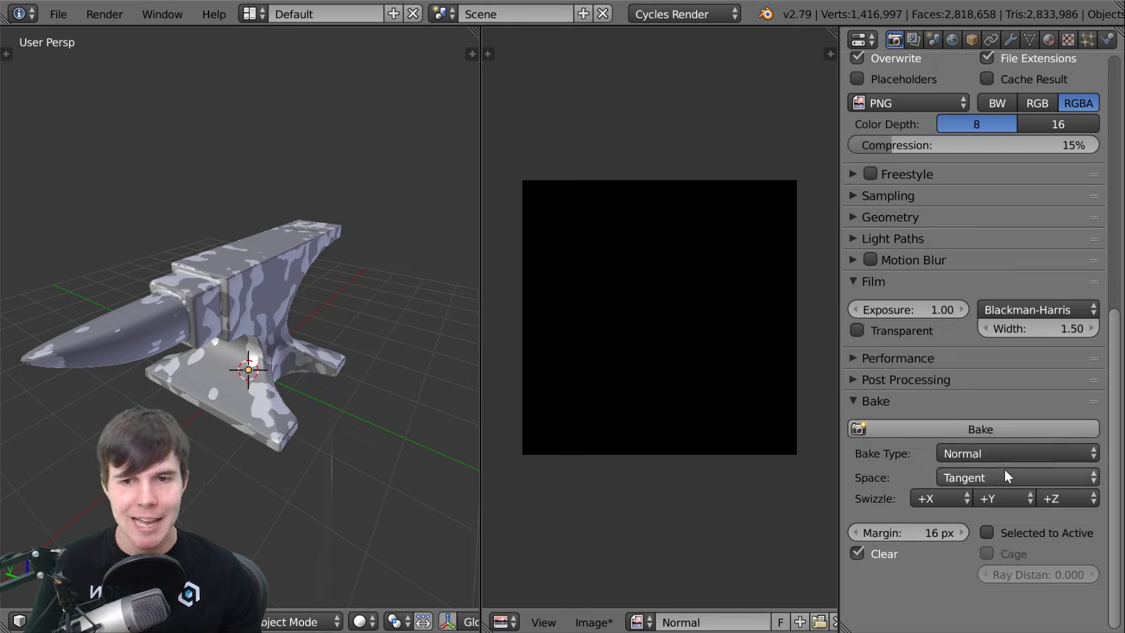
pyautogui.scroll(2, 290, 368)
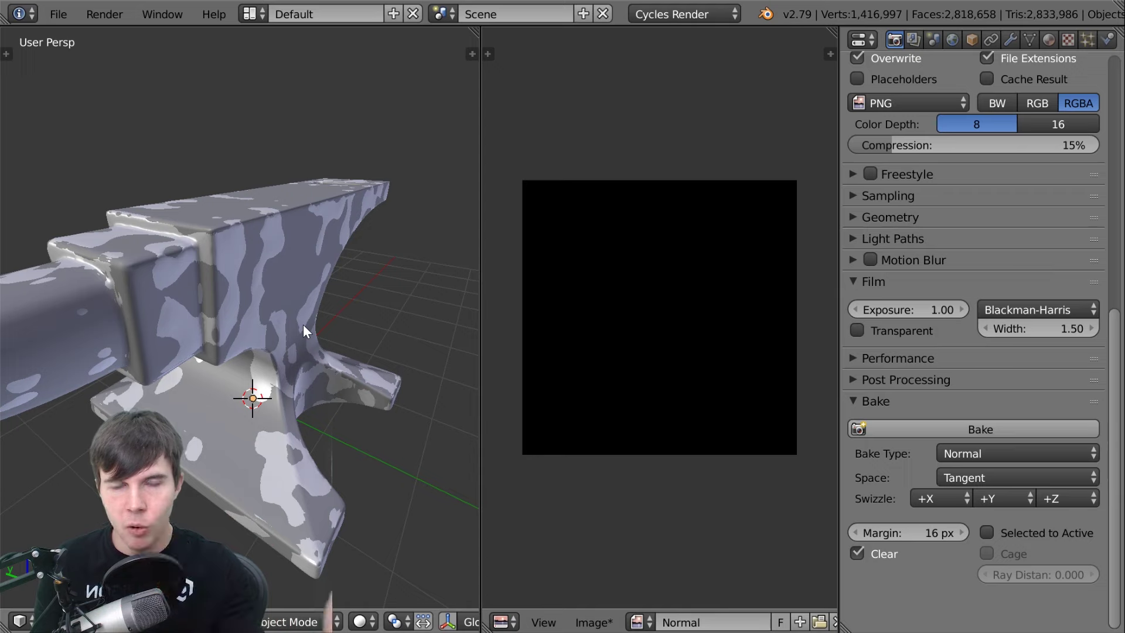
# Enable Selected to Active, select the anvil and show it in wireframe.
pyautogui.click(997, 534)
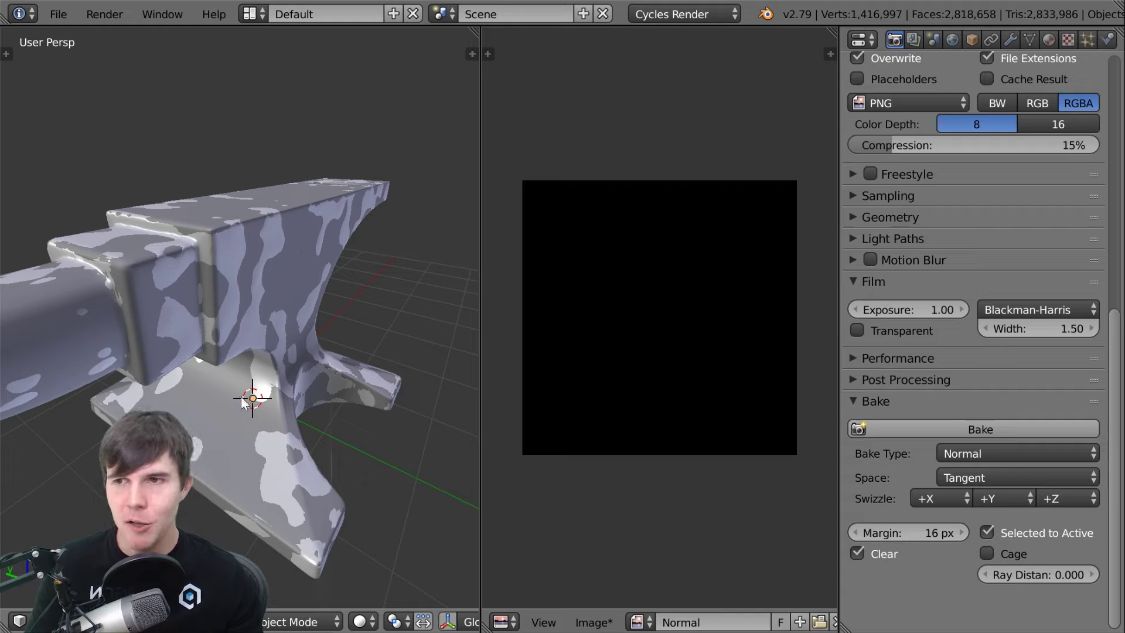
pyautogui.rightClick(230, 243)
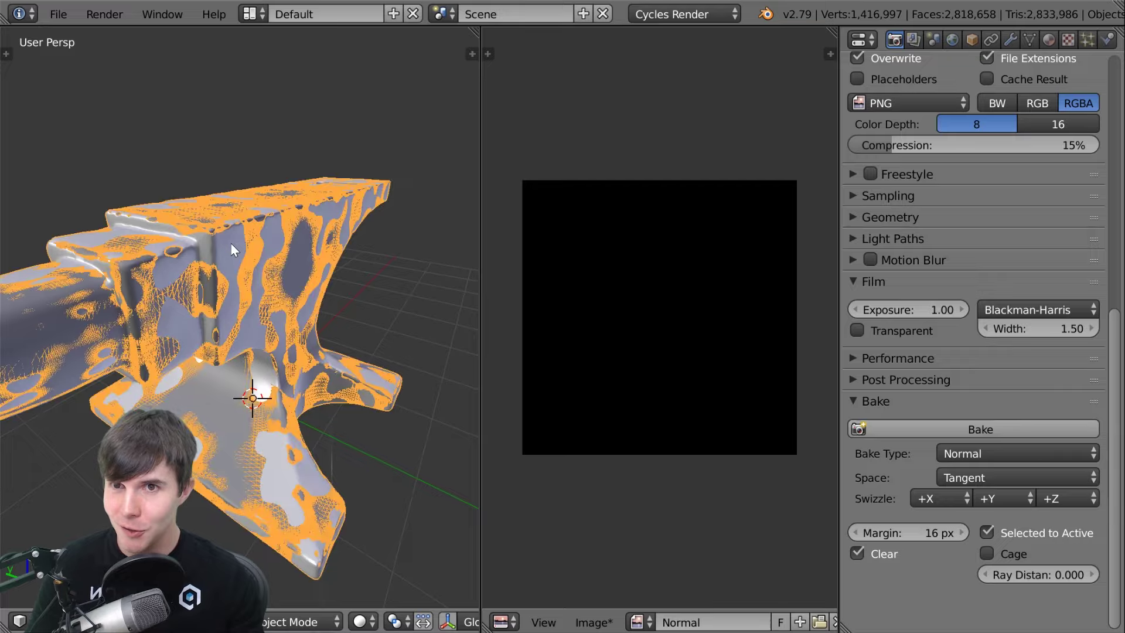
pyautogui.press('z')
pyautogui.moveTo(309, 275); pyautogui.dragTo(248, 279, button='middle')
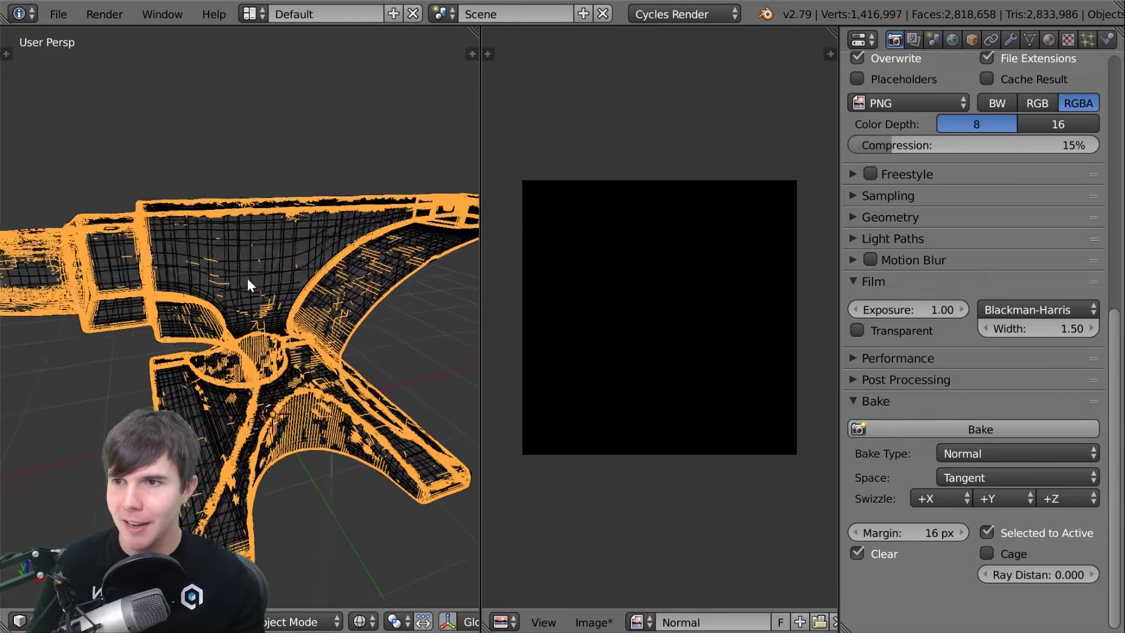
pyautogui.scroll(6, 248, 279)
pyautogui.scroll(-2, 274, 275)
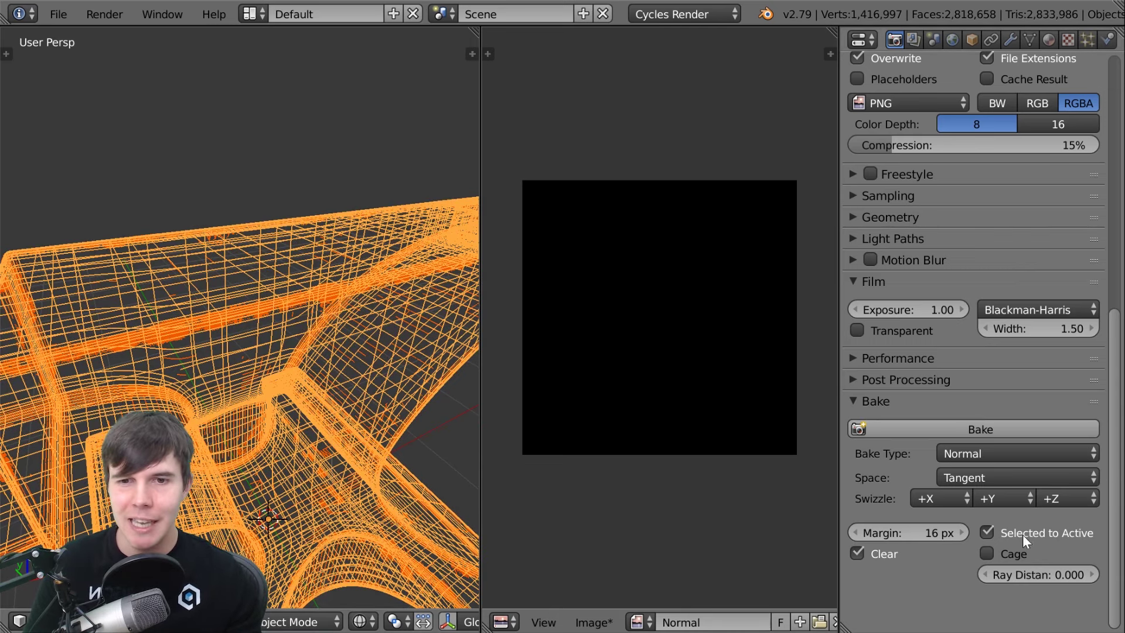
# Attempt the normal bake, which fails with a 'No active image found' warning.
pyautogui.scroll(-1, 282, 283)
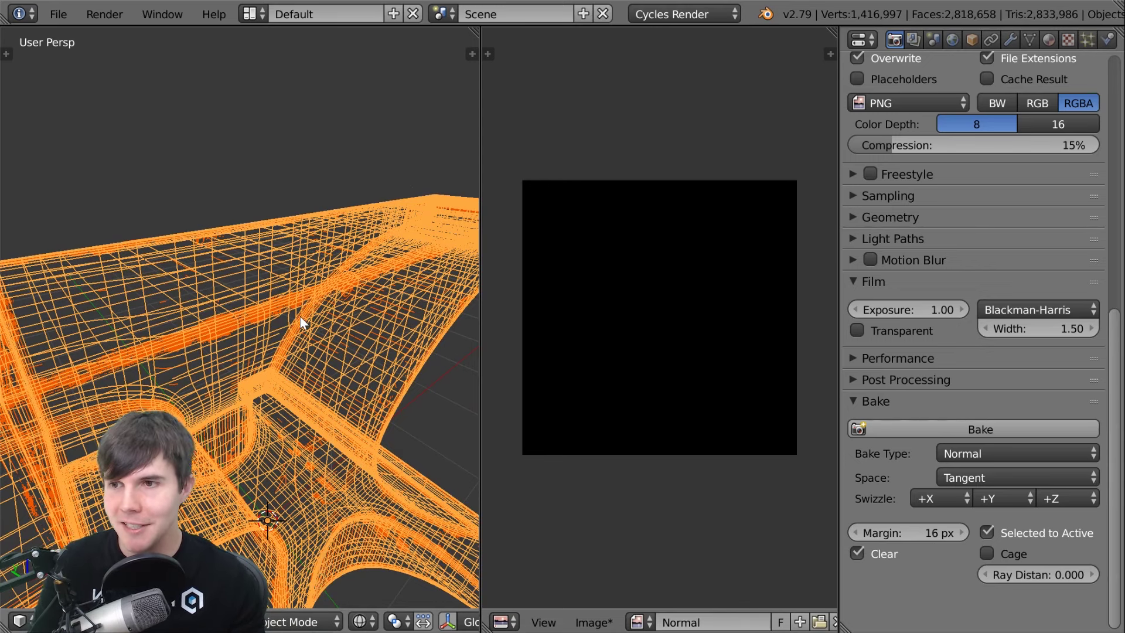
pyautogui.moveTo(300, 316); pyautogui.dragTo(234, 298, button='middle')
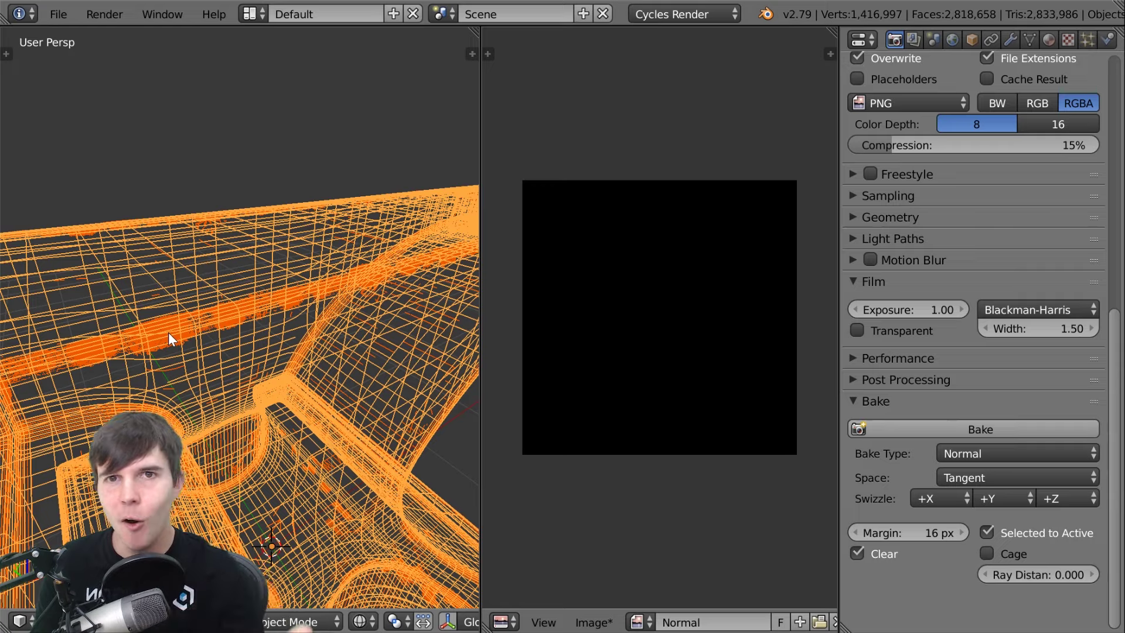
pyautogui.scroll(-4, 168, 332)
pyautogui.moveTo(168, 332); pyautogui.dragTo(232, 294, button='middle')
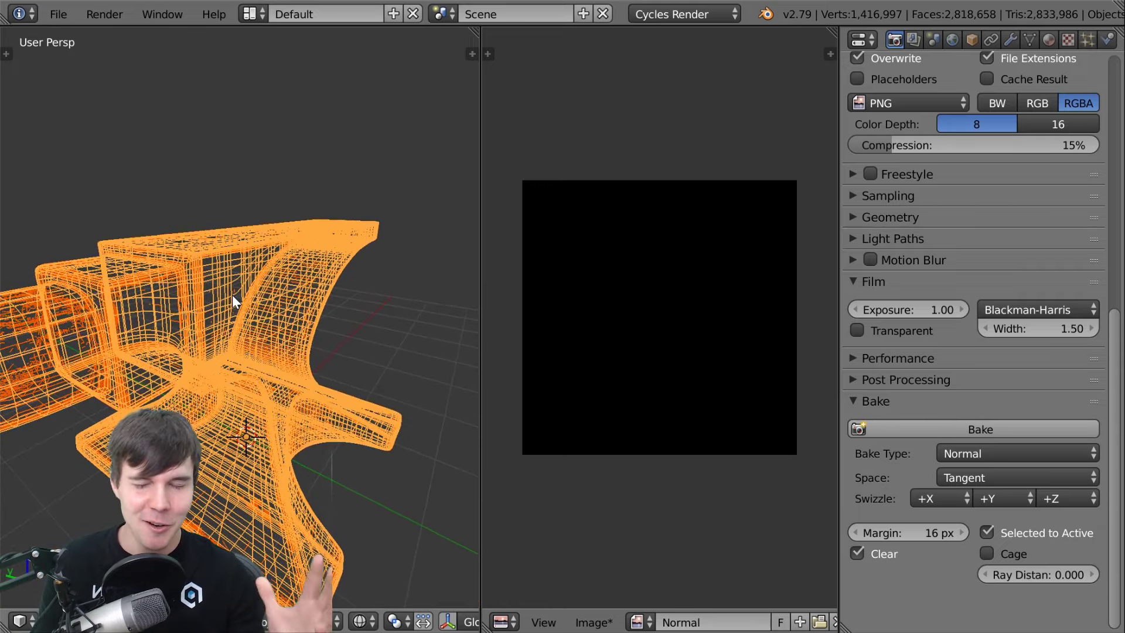
pyautogui.scroll(1, 232, 293)
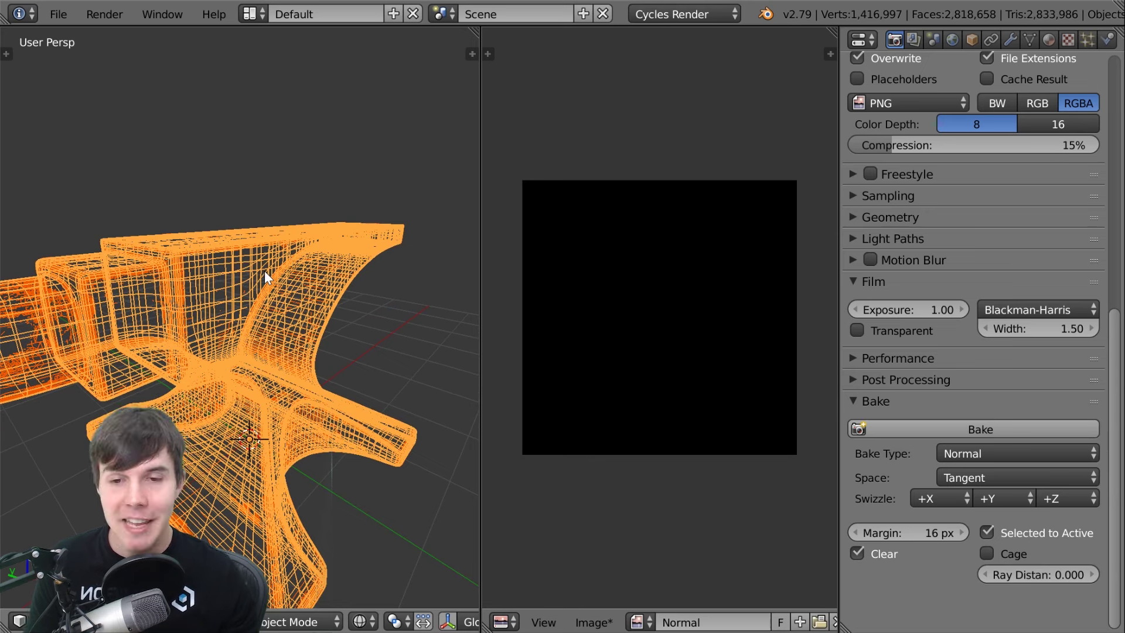
pyautogui.click(1006, 427)
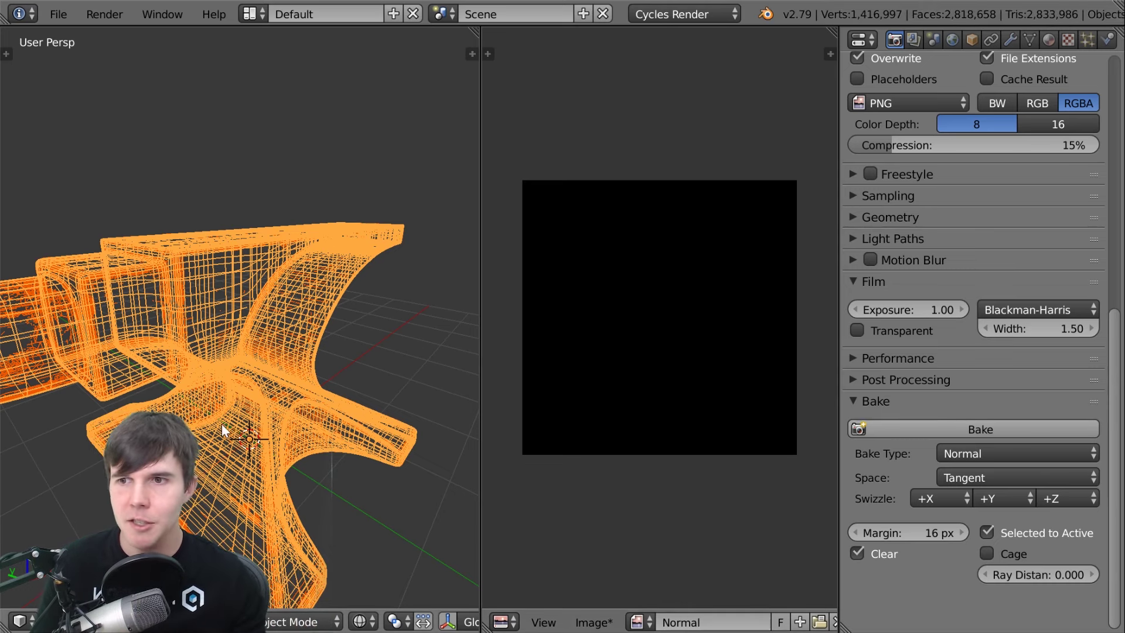
# Split the image area and make the lower half a Node Editor.
pyautogui.moveTo(484, 628); pyautogui.dragTo(528, 350)
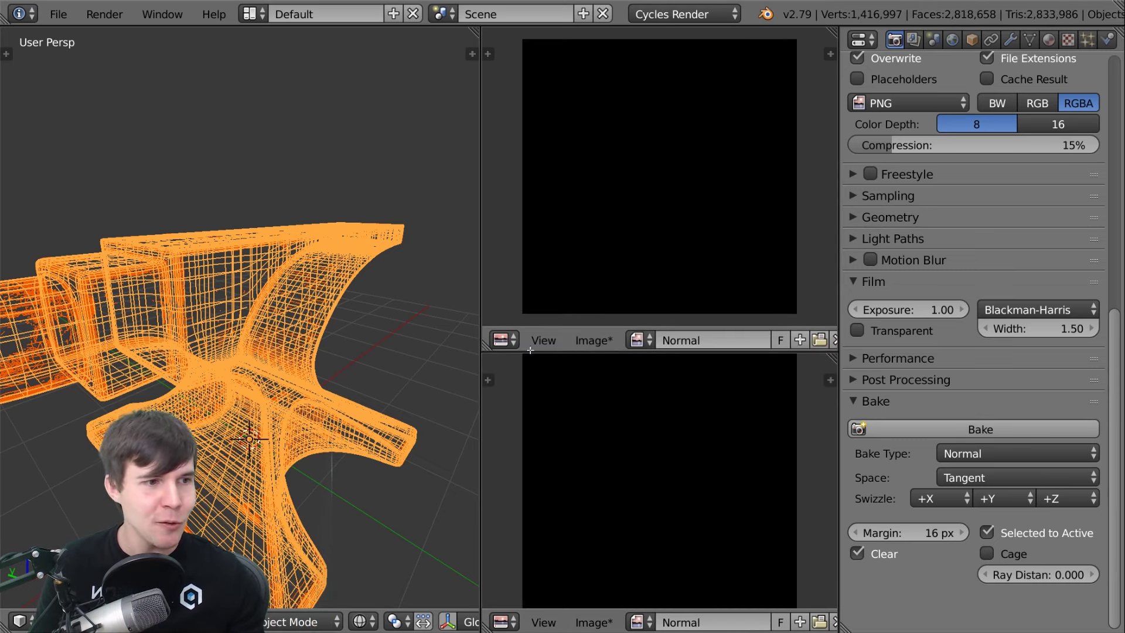
pyautogui.click(505, 623)
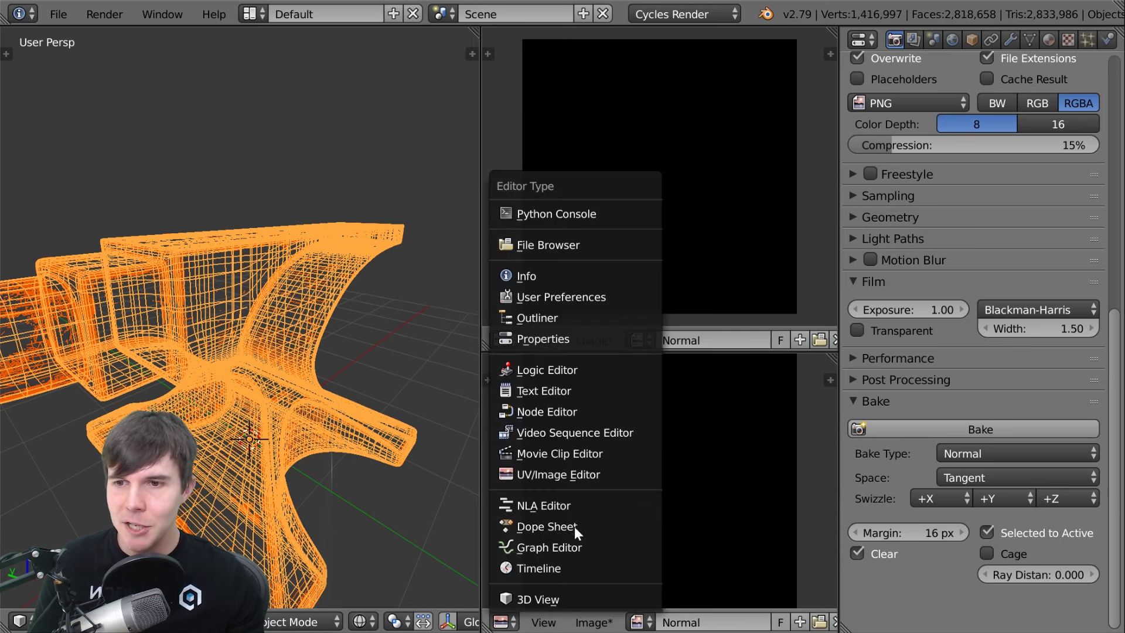
pyautogui.click(577, 412)
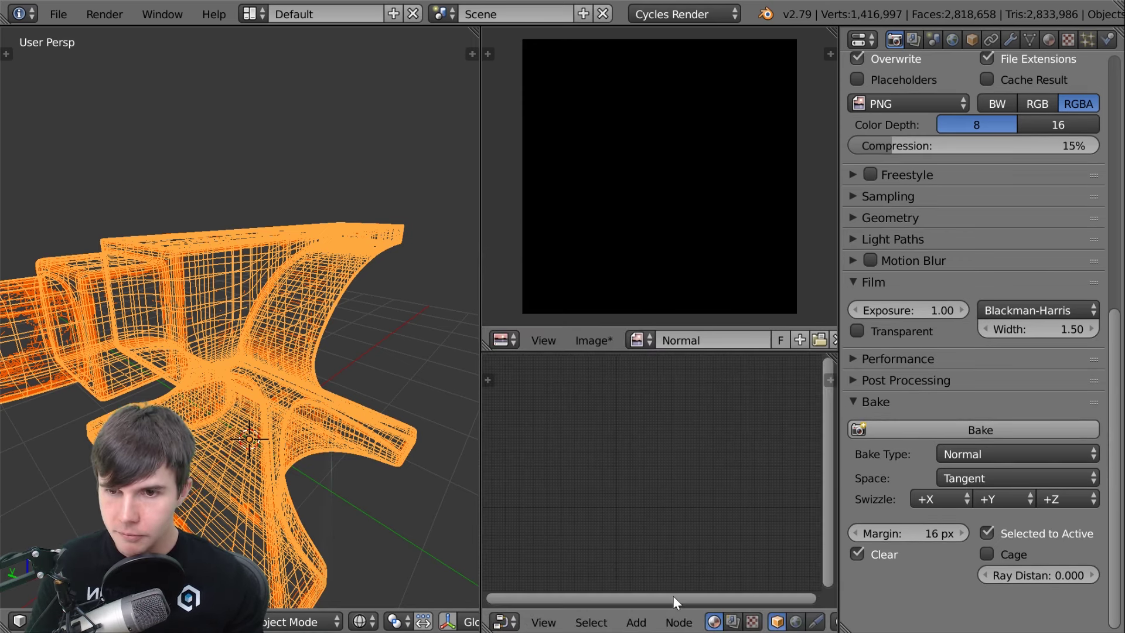
pyautogui.scroll(-5, 645, 621)
pyautogui.moveTo(302, 284); pyautogui.dragTo(258, 280, button='middle')
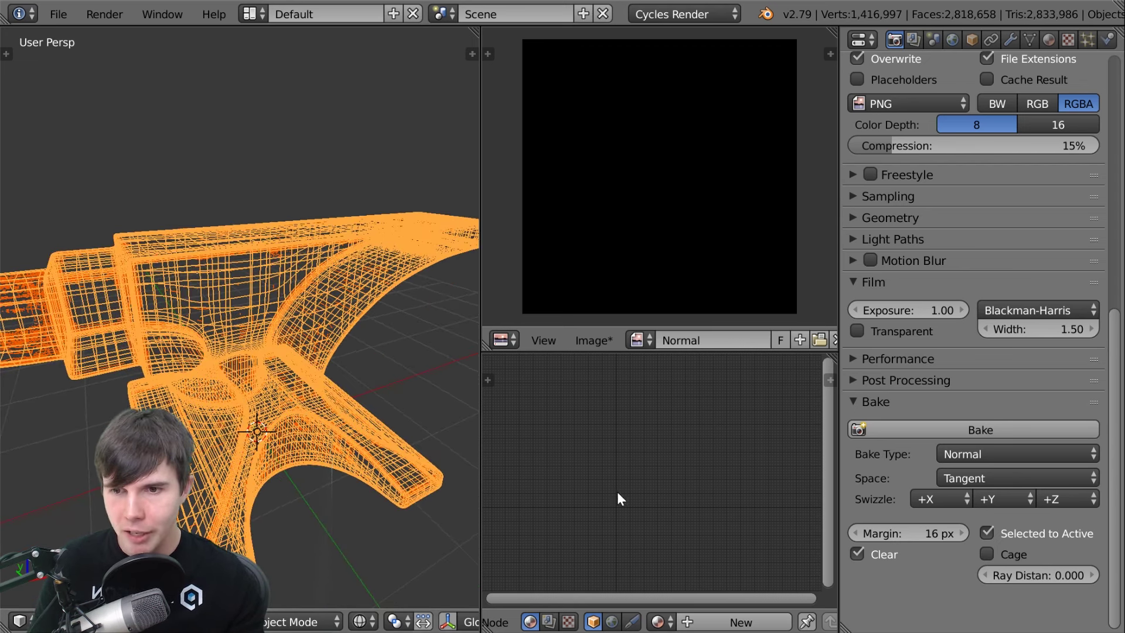
# Create the new material Material.002 and frame its Diffuse BSDF and Material Output nodes.
pyautogui.click(716, 624)
pyautogui.moveTo(649, 495)
pyautogui.mouseDown(button='middle')
pyautogui.moveTo(704, 466)
pyautogui.moveTo(638, 514)
pyautogui.mouseUp(button='middle')
pyautogui.scroll(3, 703, 463)
pyautogui.scroll(2, 698, 482)
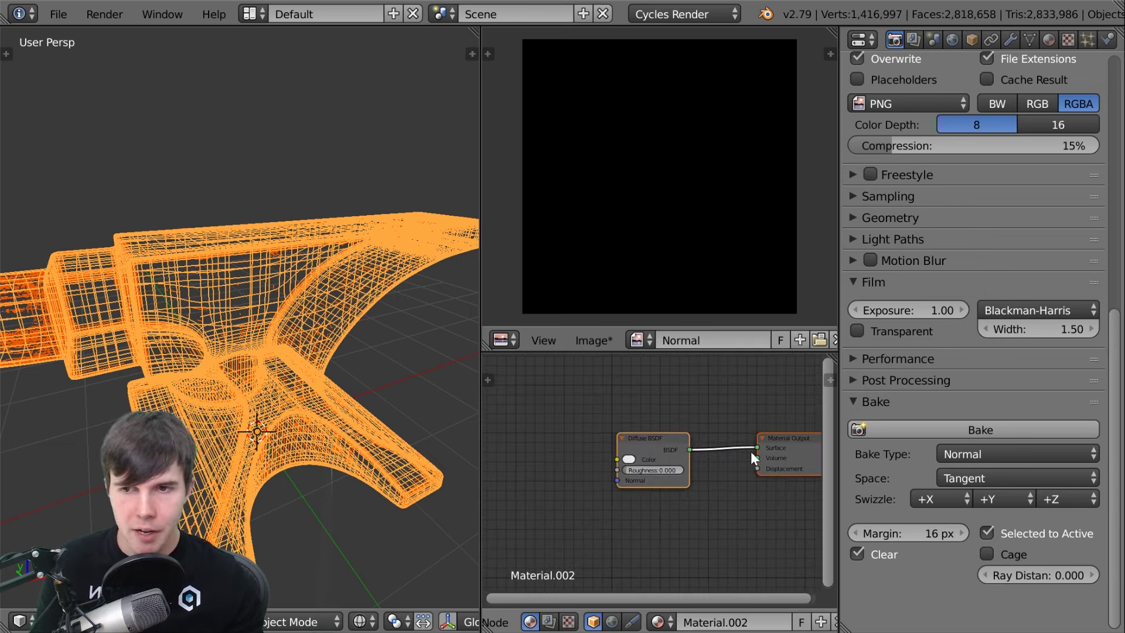
pyautogui.moveTo(527, 525); pyautogui.dragTo(628, 515, button='middle')
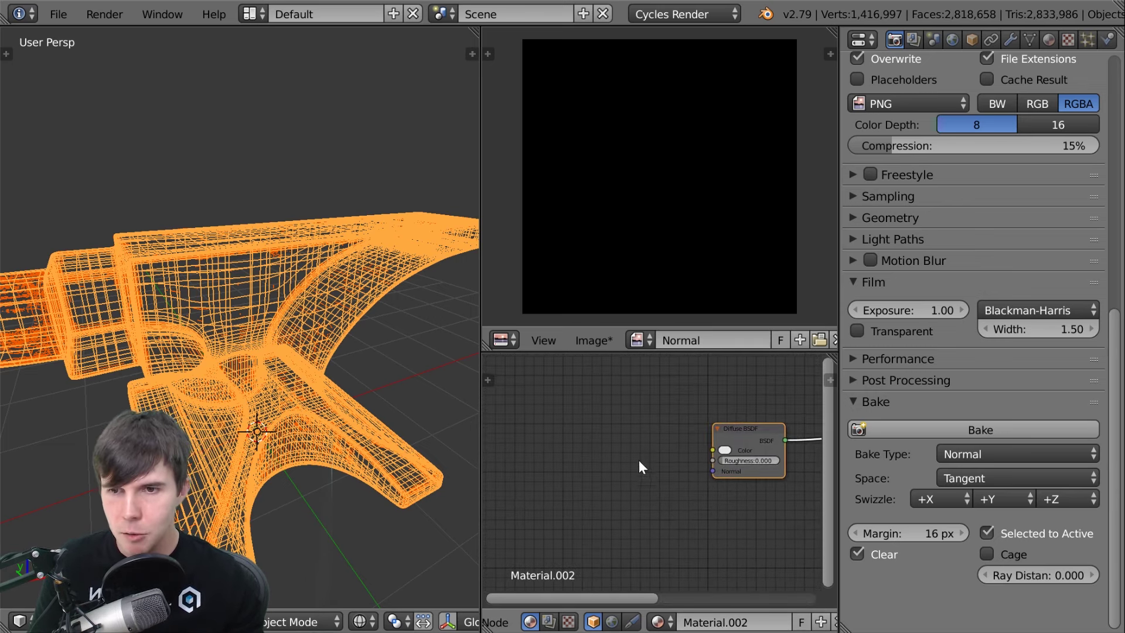
pyautogui.moveTo(639, 460); pyautogui.dragTo(673, 448, button='middle')
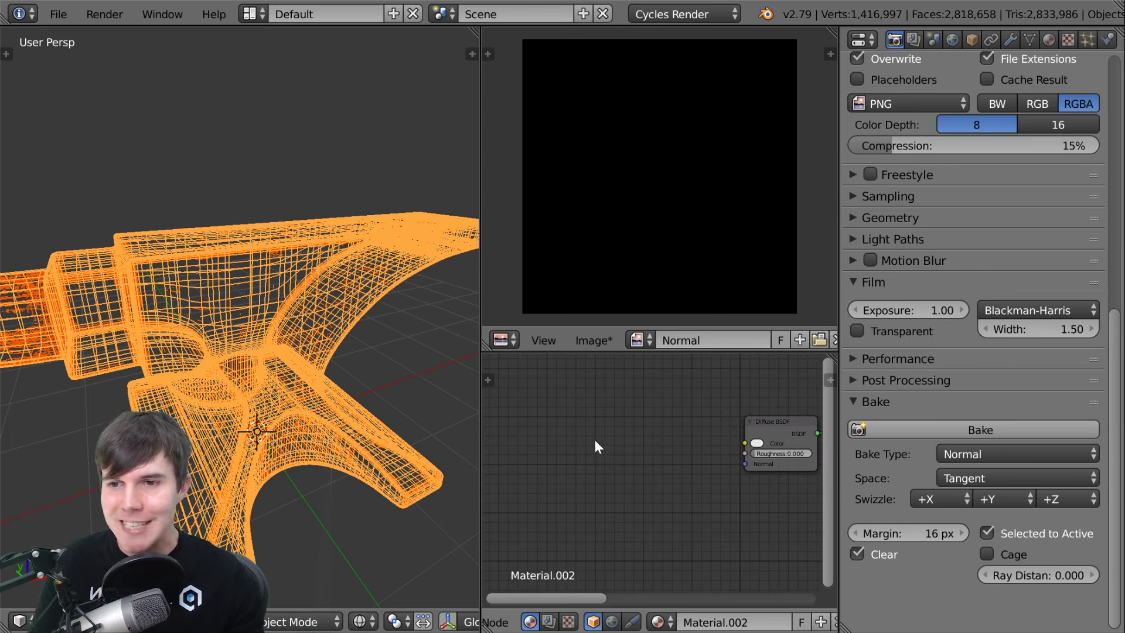
pyautogui.hotkey('shift', 'a')
pyautogui.moveTo(585, 460)
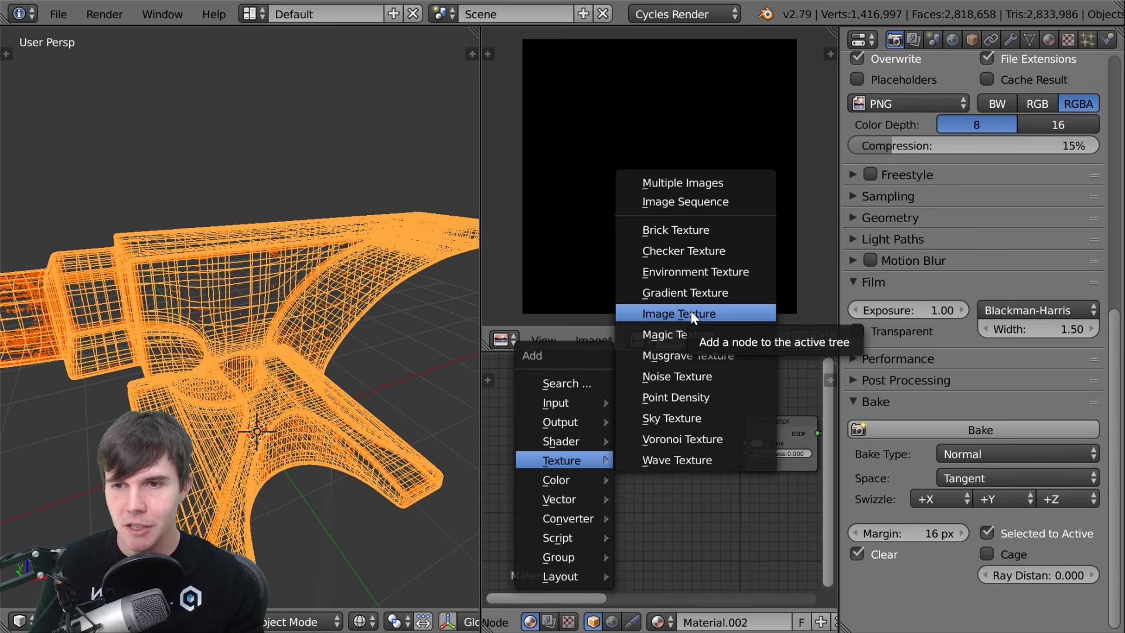
# Add an Image Texture node to the Material.002 node tree.
pyautogui.hotkey('shift', 'a')
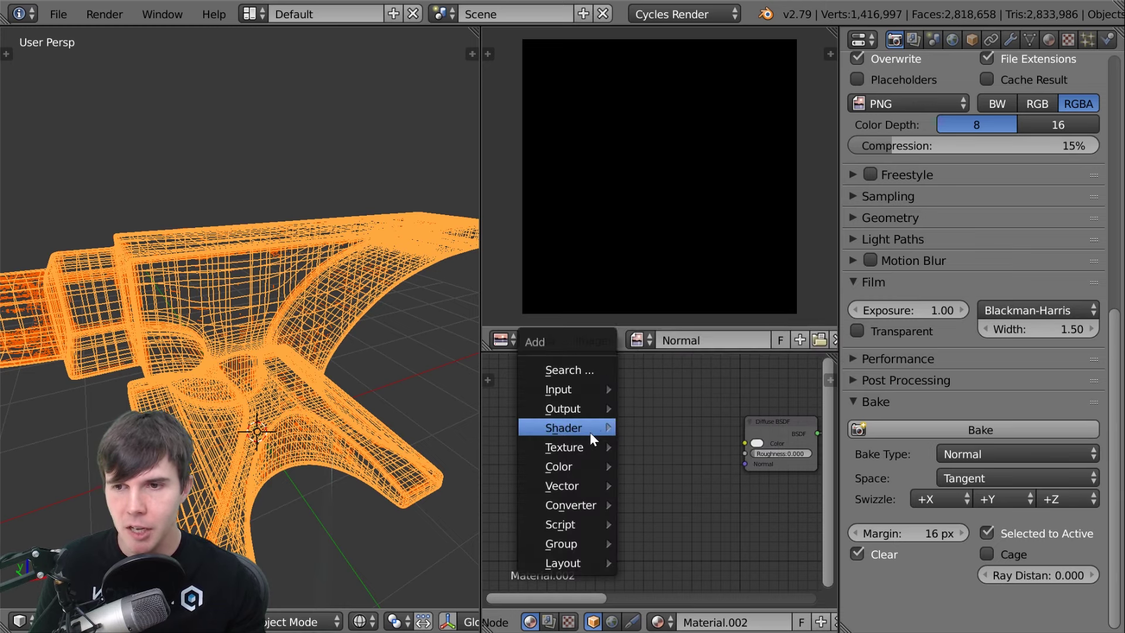
pyautogui.click(682, 300)
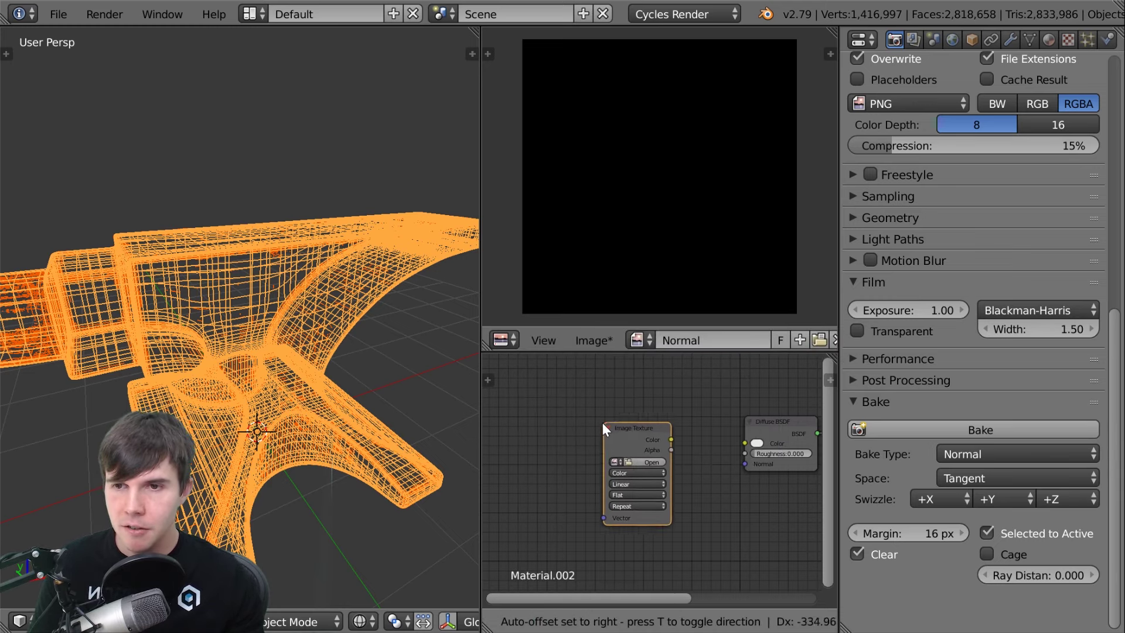
pyautogui.click(589, 420)
pyautogui.scroll(2, 632, 462)
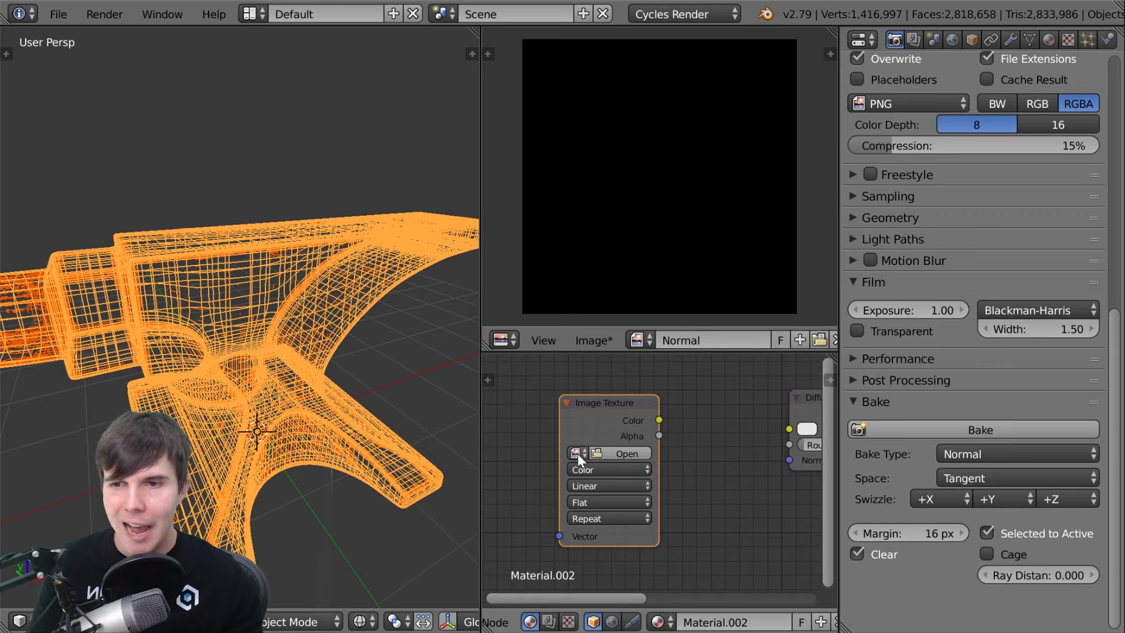
pyautogui.click(642, 341)
pyautogui.click(666, 386)
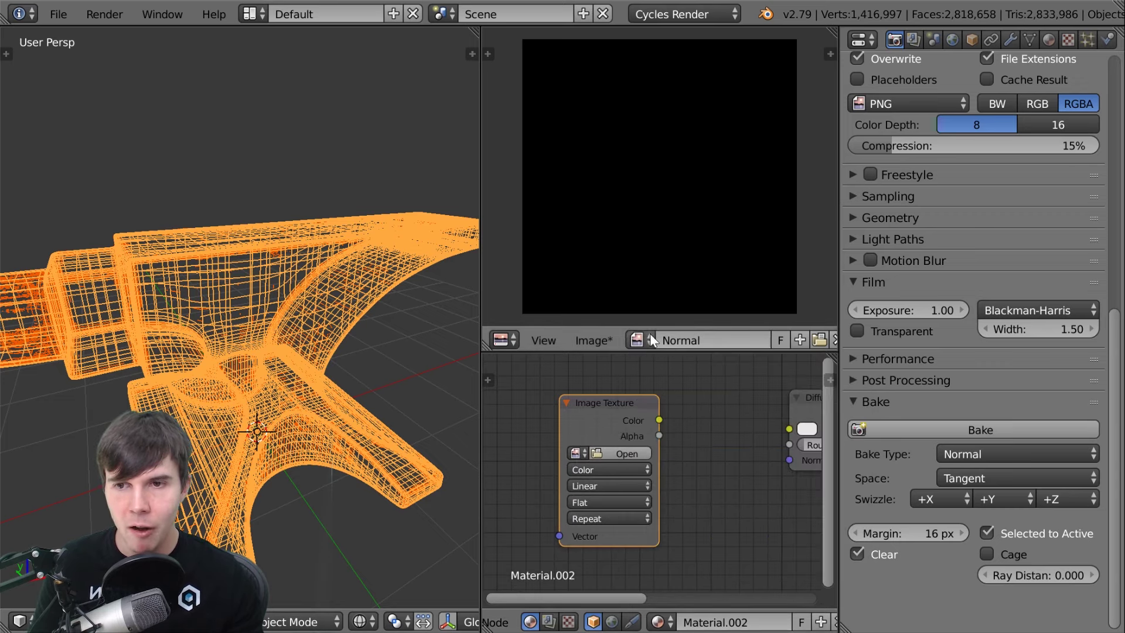
# Assign the Normal image to the Image Texture node and start the normal bake.
pyautogui.click(576, 454)
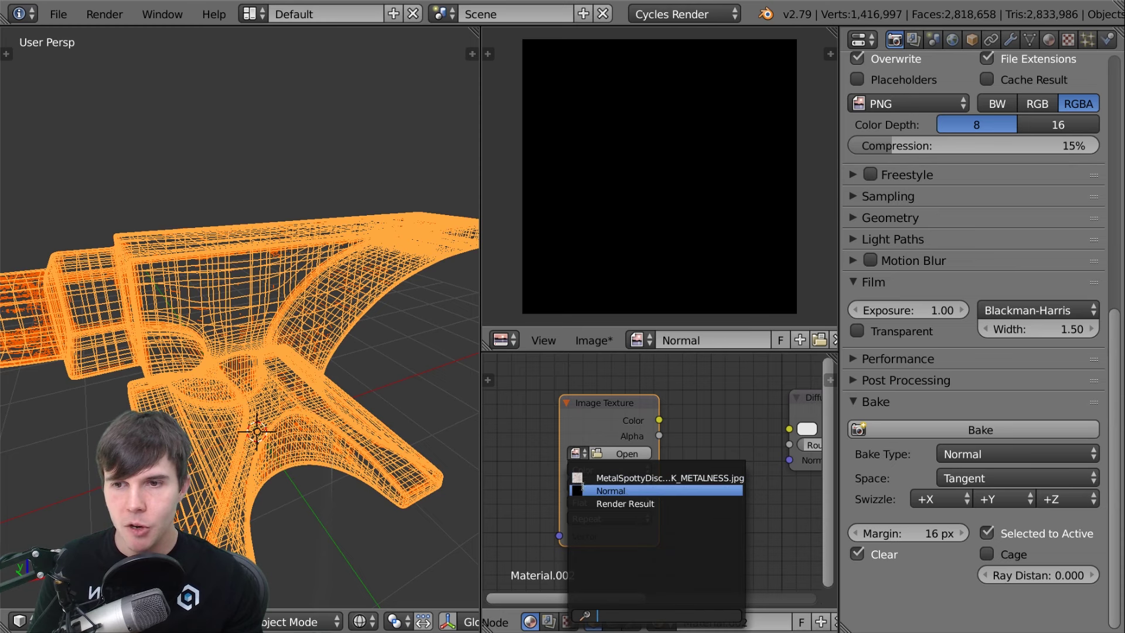
pyautogui.click(586, 491)
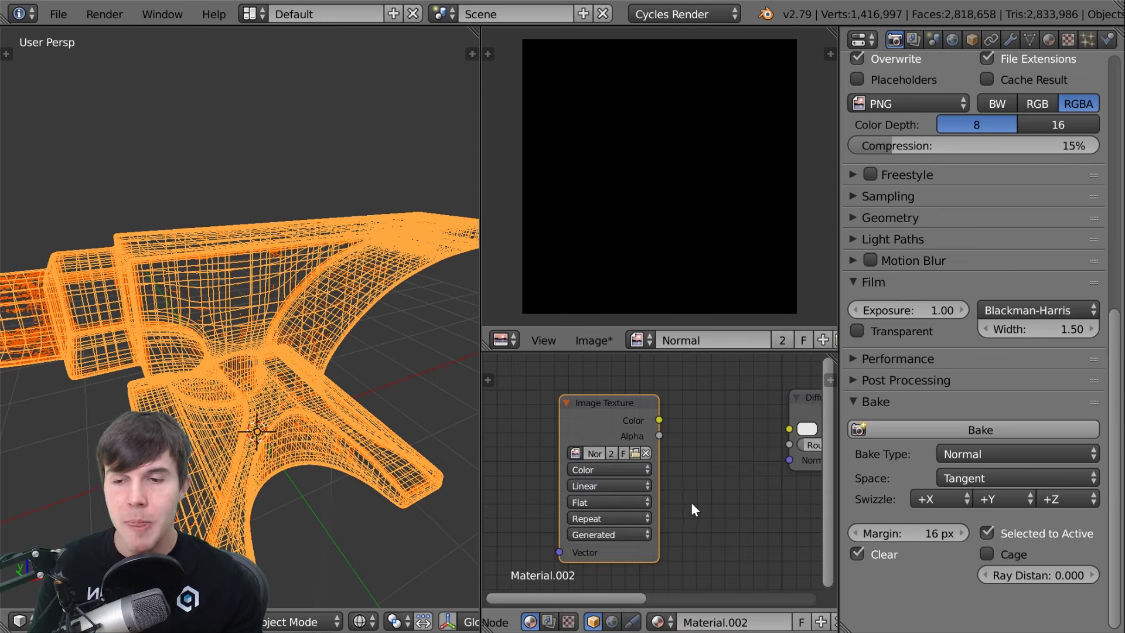
pyautogui.scroll(-1, 692, 486)
pyautogui.moveTo(625, 426); pyautogui.dragTo(624, 418)
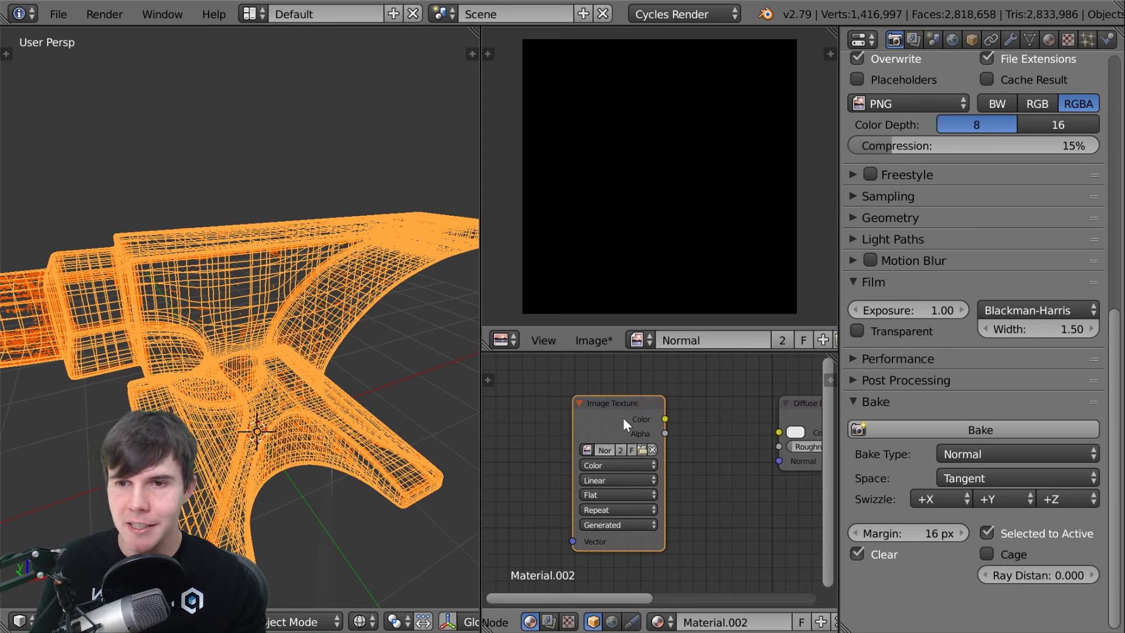
pyautogui.click(968, 425)
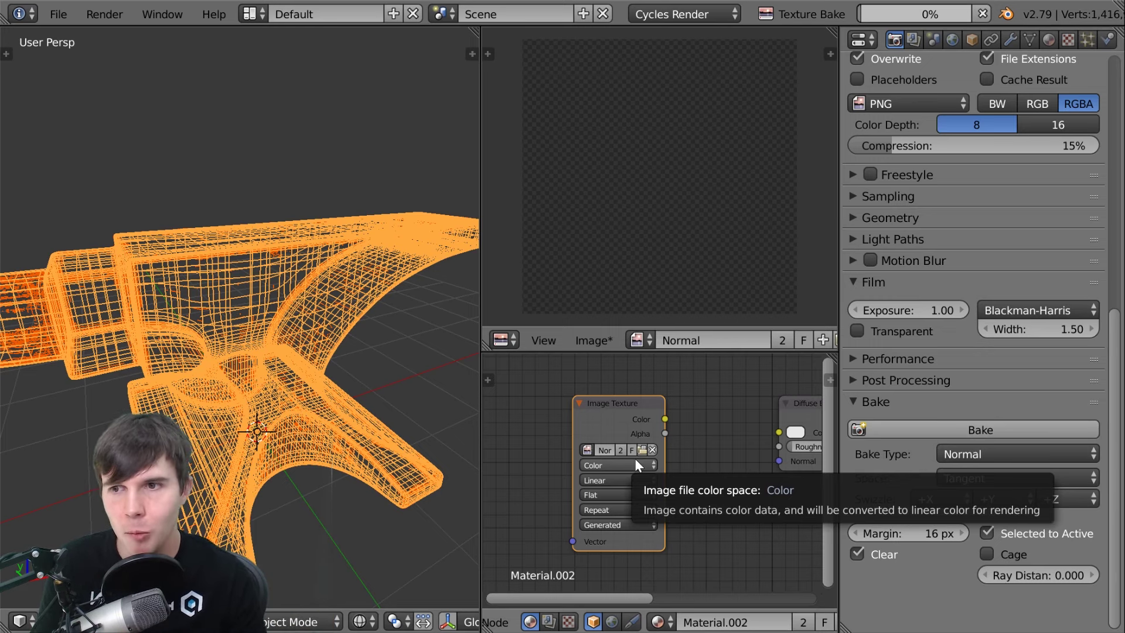
# Move the Image Texture node aside while the normal bake fills the Normal image.
pyautogui.moveTo(616, 410); pyautogui.dragTo(609, 416)
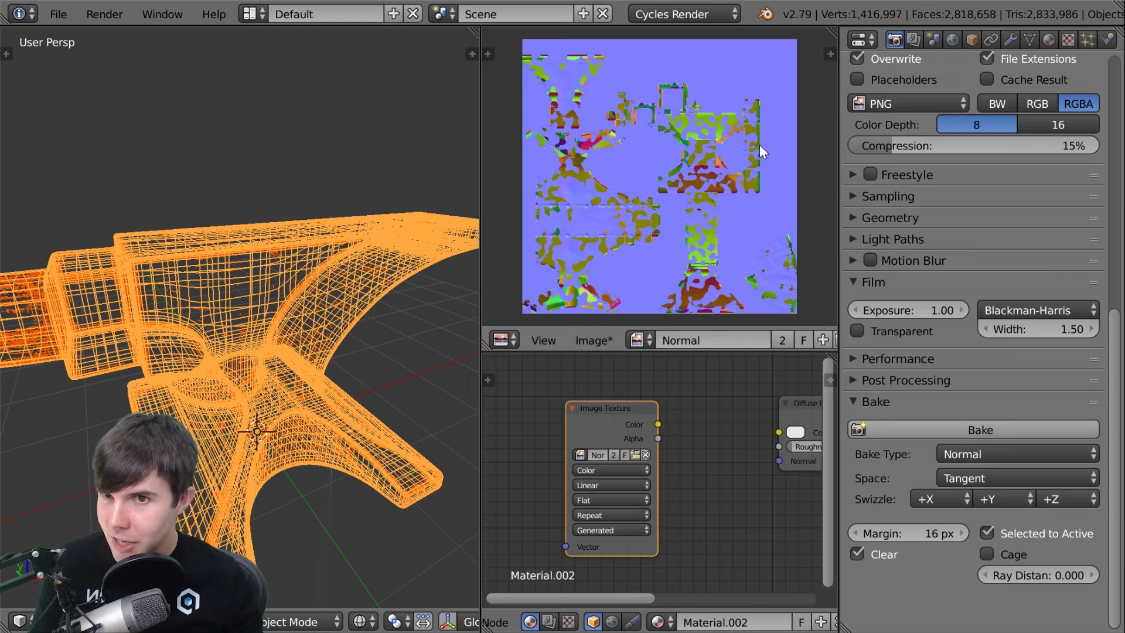
pyautogui.hotkey('shift', 'space')
pyautogui.scroll(3, 712, 315)
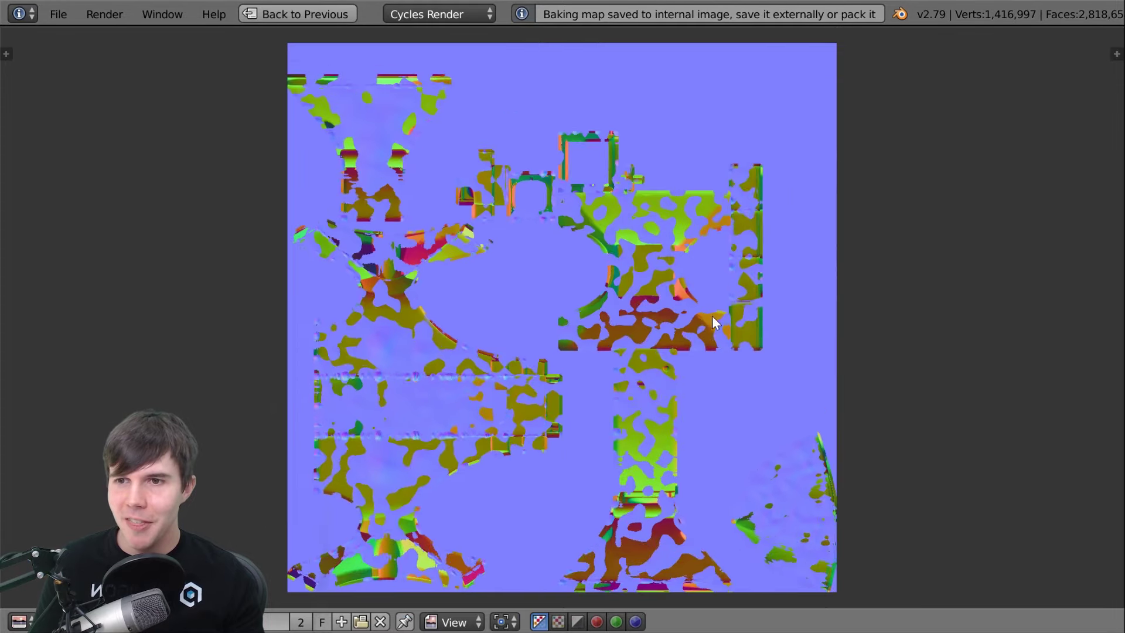
pyautogui.scroll(-1, 757, 346)
pyautogui.keyDown('ctrl'); pyautogui.hscroll(-1, 757, 345); pyautogui.keyUp('ctrl')
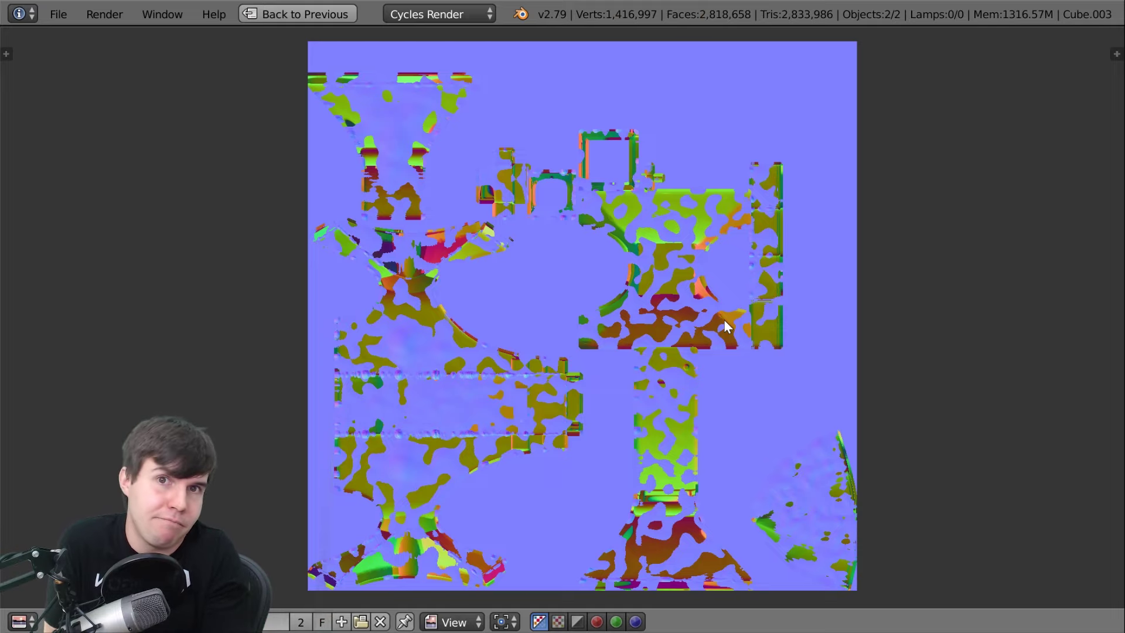
pyautogui.scroll(5, 723, 318)
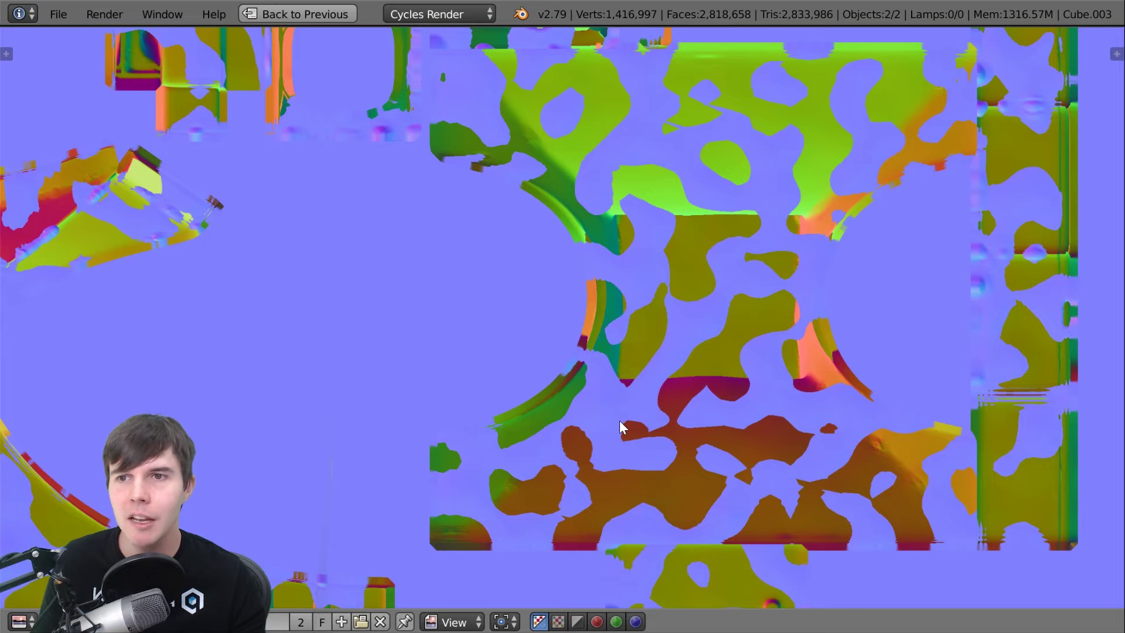
pyautogui.scroll(-3, 619, 420)
pyautogui.scroll(5, 595, 423)
pyautogui.scroll(5, 564, 421)
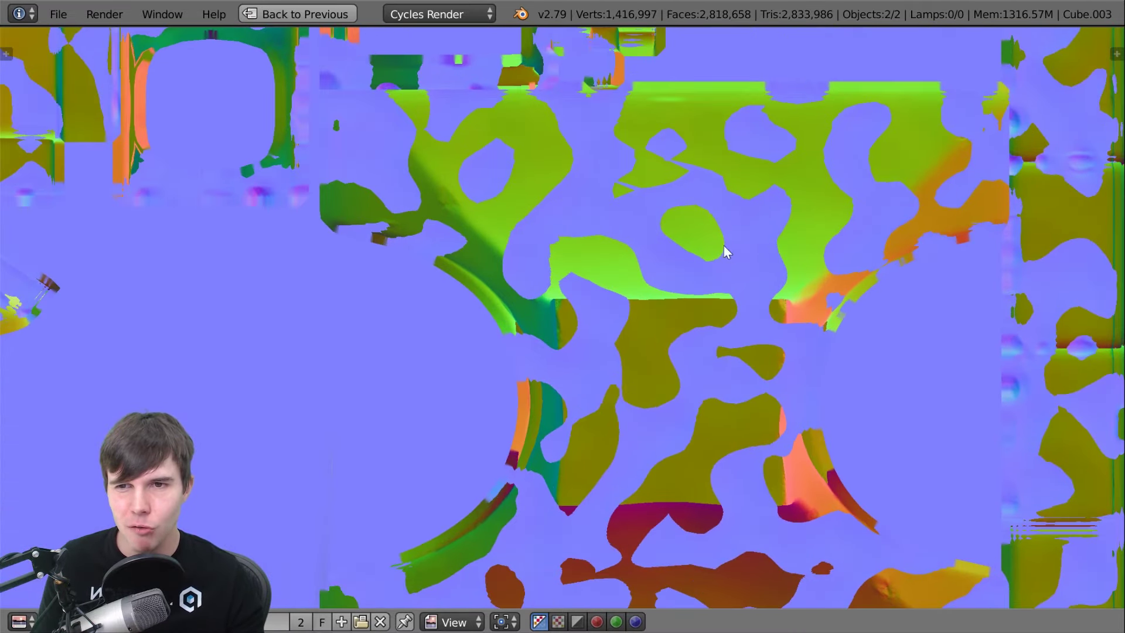
pyautogui.scroll(-2, 716, 297)
pyautogui.moveTo(673, 382); pyautogui.dragTo(670, 312, button='middle')
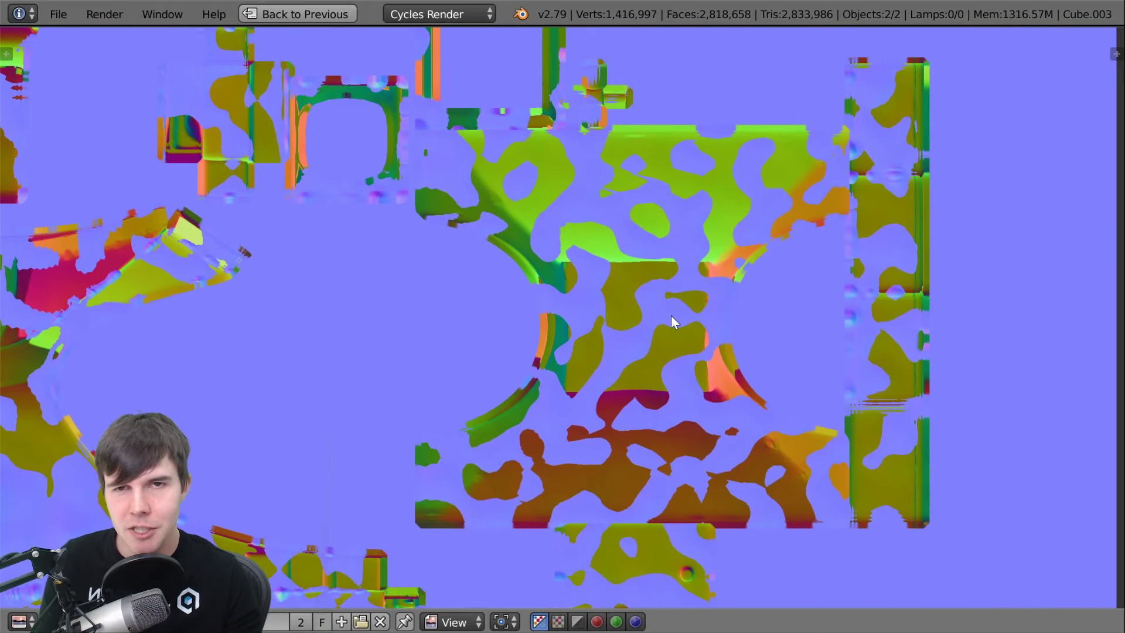
pyautogui.scroll(-4, 671, 320)
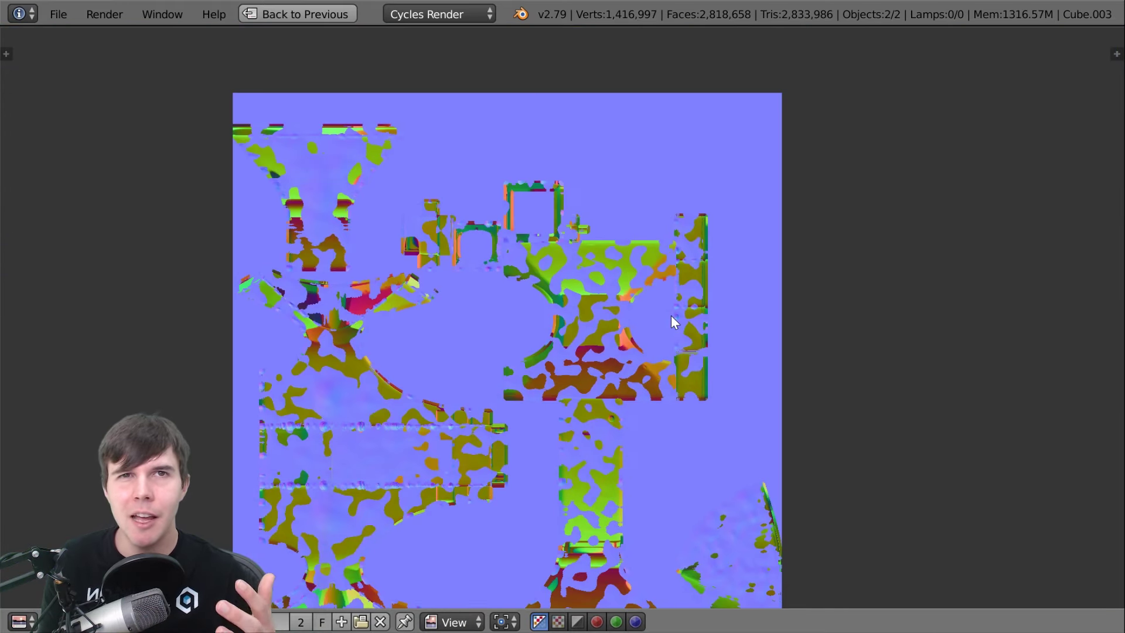
pyautogui.scroll(2, 671, 321)
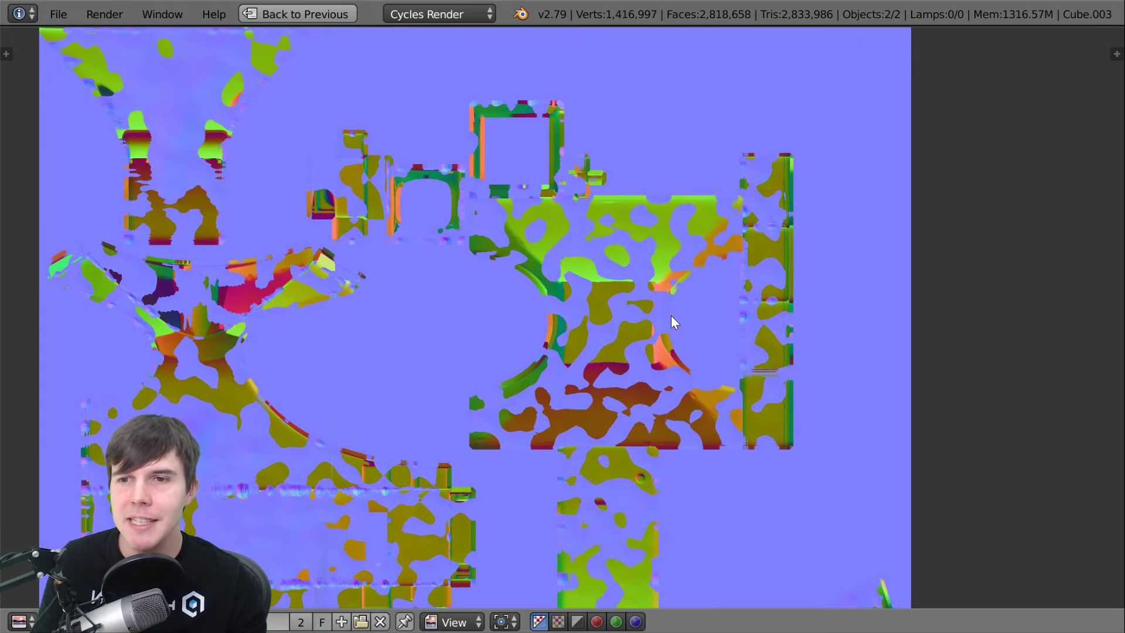
pyautogui.scroll(2, 671, 315)
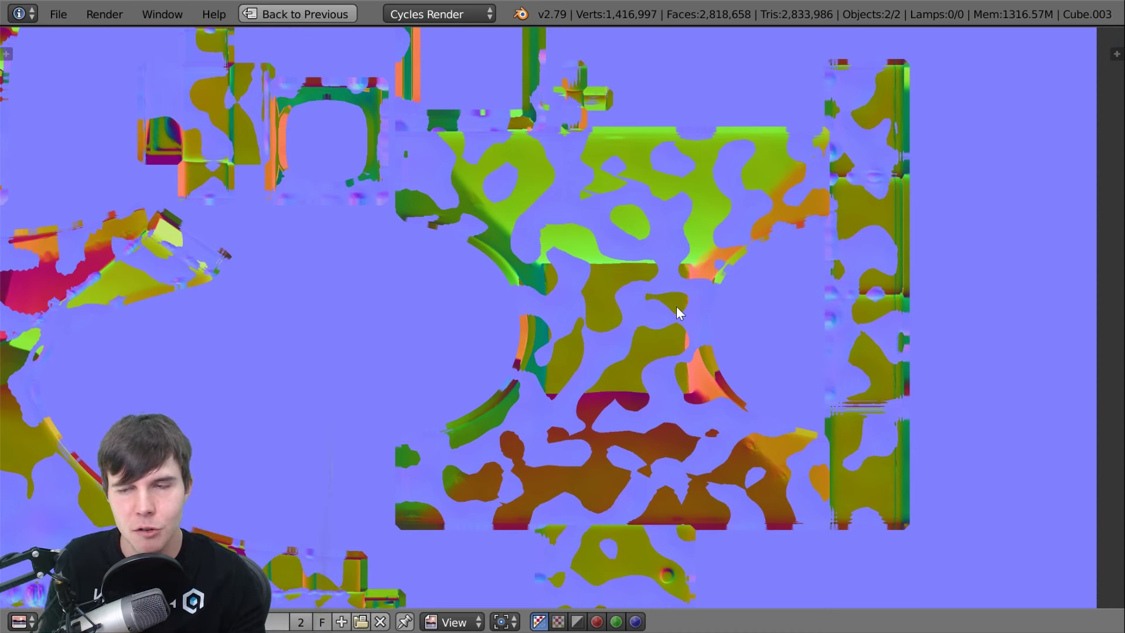
# Restore the multi-panel layout, widen the Properties editor, and view the anvil in solid shading.
pyautogui.click(293, 8)
pyautogui.scroll(-3, 723, 190)
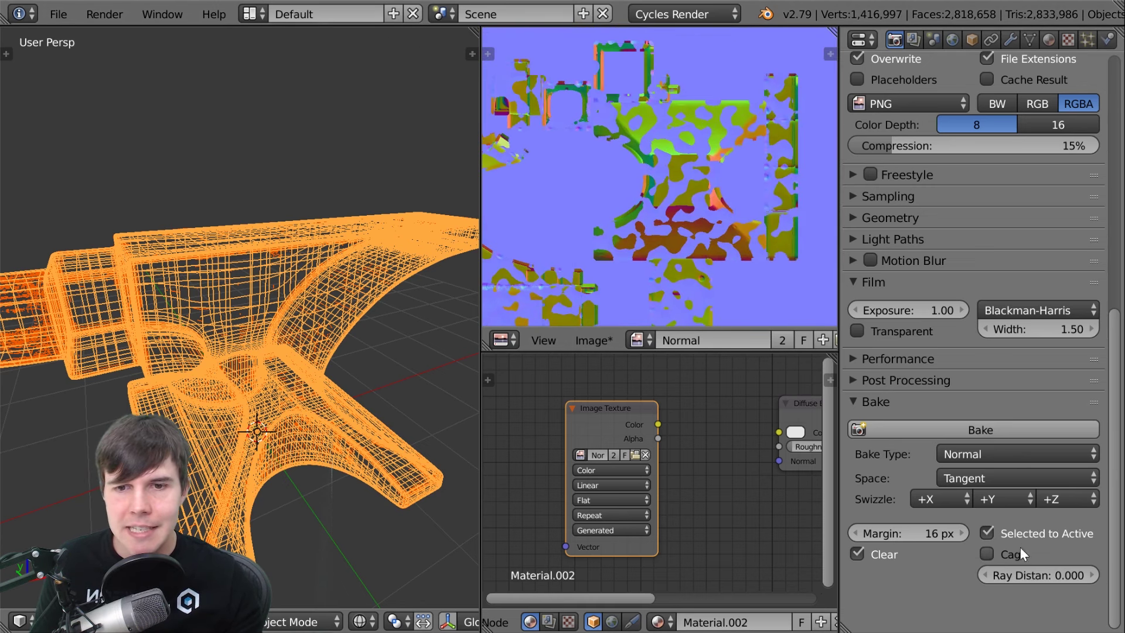
pyautogui.moveTo(836, 558); pyautogui.dragTo(775, 558)
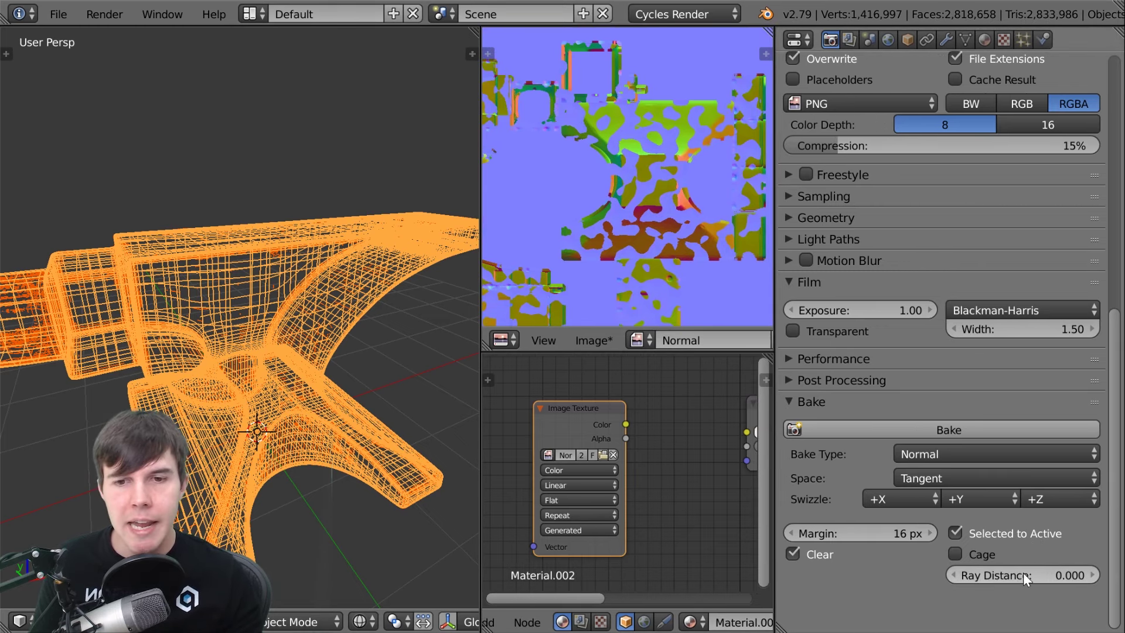
pyautogui.moveTo(321, 404); pyautogui.dragTo(269, 374, button='middle')
pyautogui.press('z')
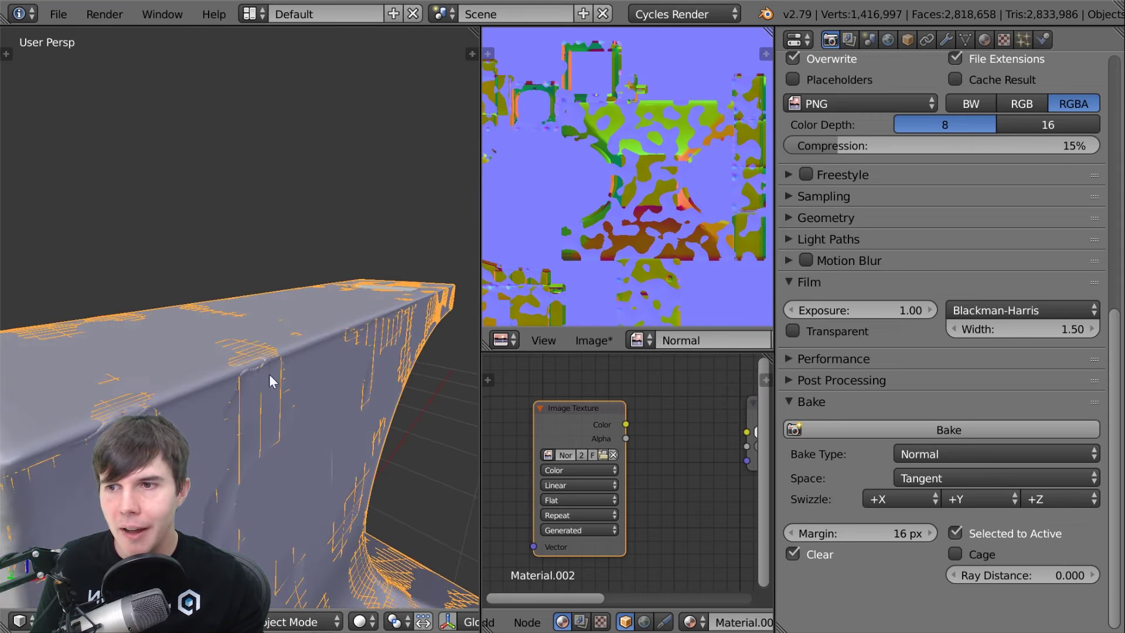
pyautogui.scroll(1, 259, 421)
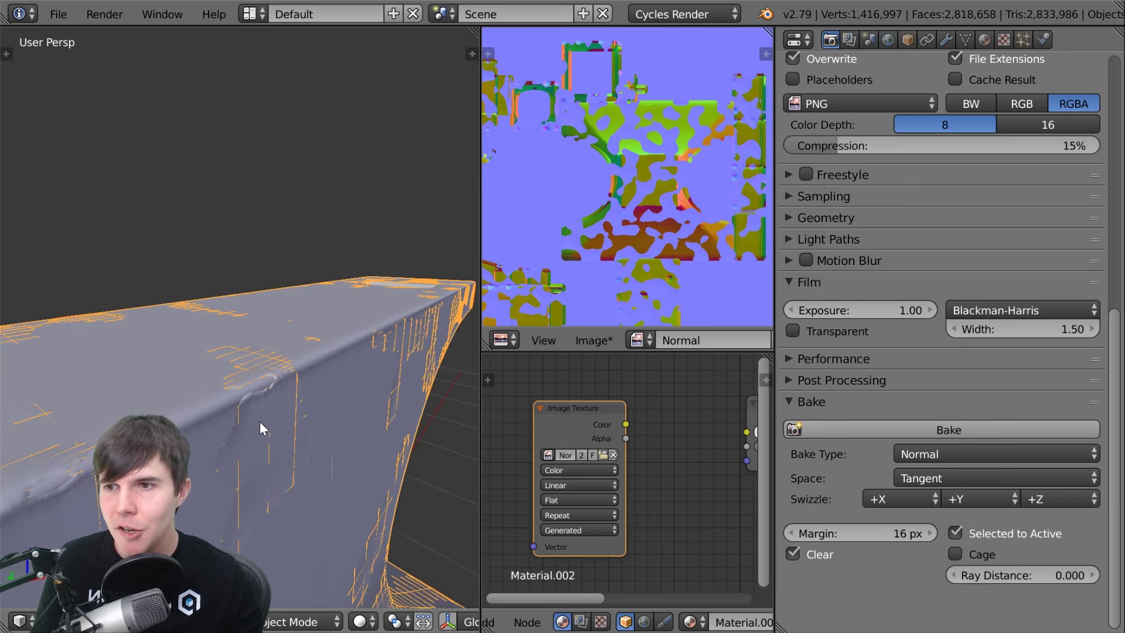
pyautogui.scroll(2, 617, 230)
pyautogui.scroll(2, 591, 121)
pyautogui.scroll(4, 760, 265)
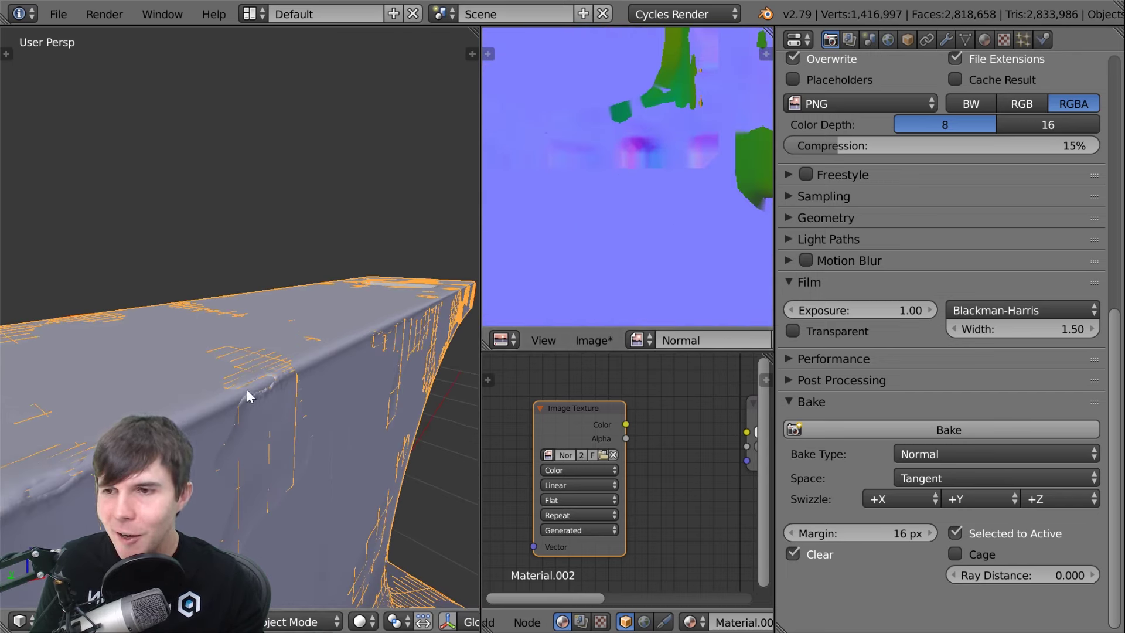
pyautogui.scroll(-2, 318, 379)
pyautogui.scroll(-4, 613, 224)
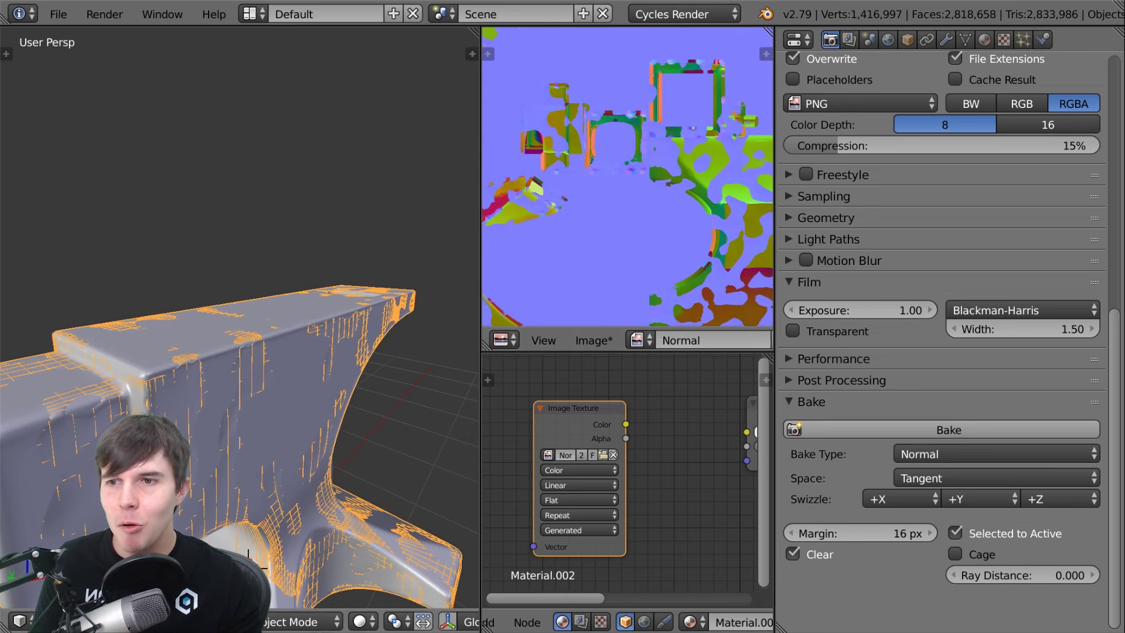
pyautogui.moveTo(193, 264); pyautogui.dragTo(151, 218, button='middle')
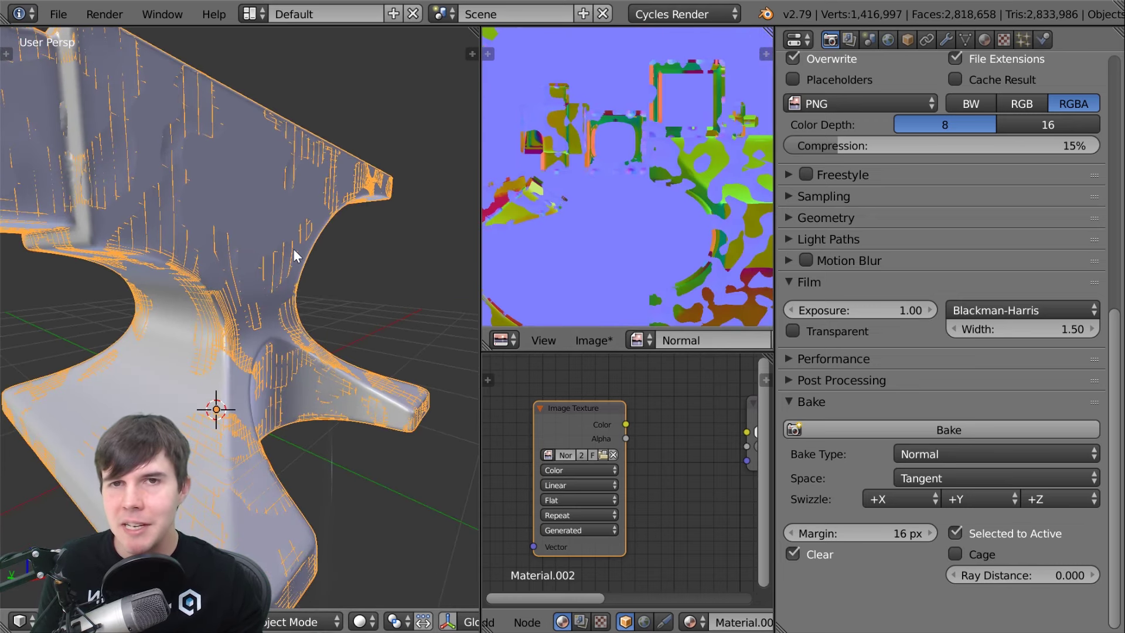
# Set the bake Ray Distance to 0.1.
pyautogui.click(1024, 568)
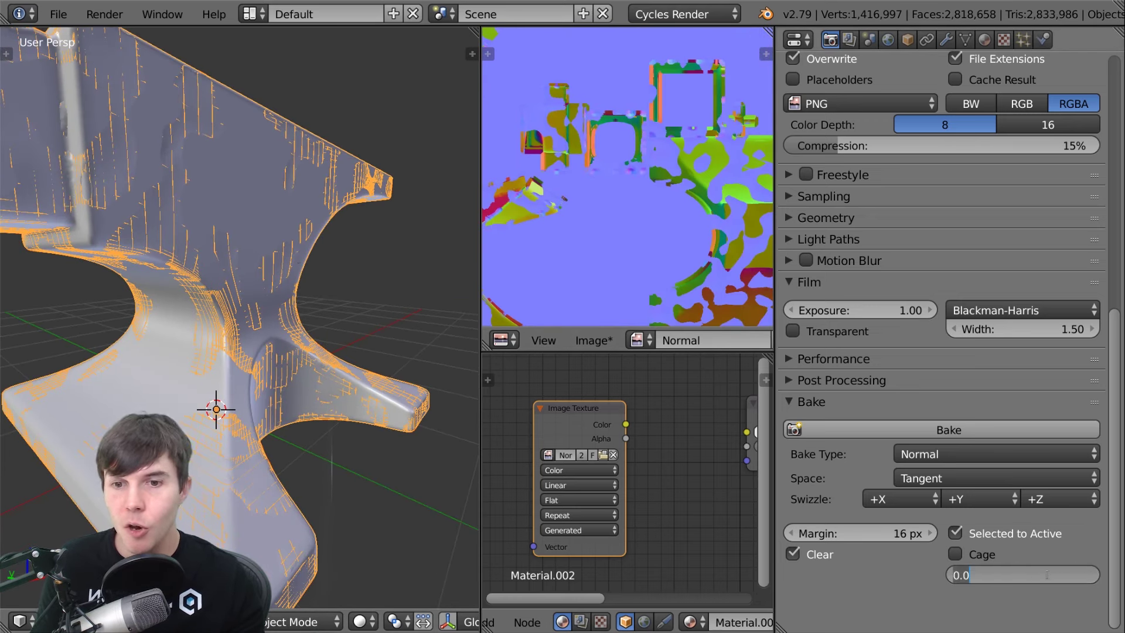
pyautogui.write('0.0')
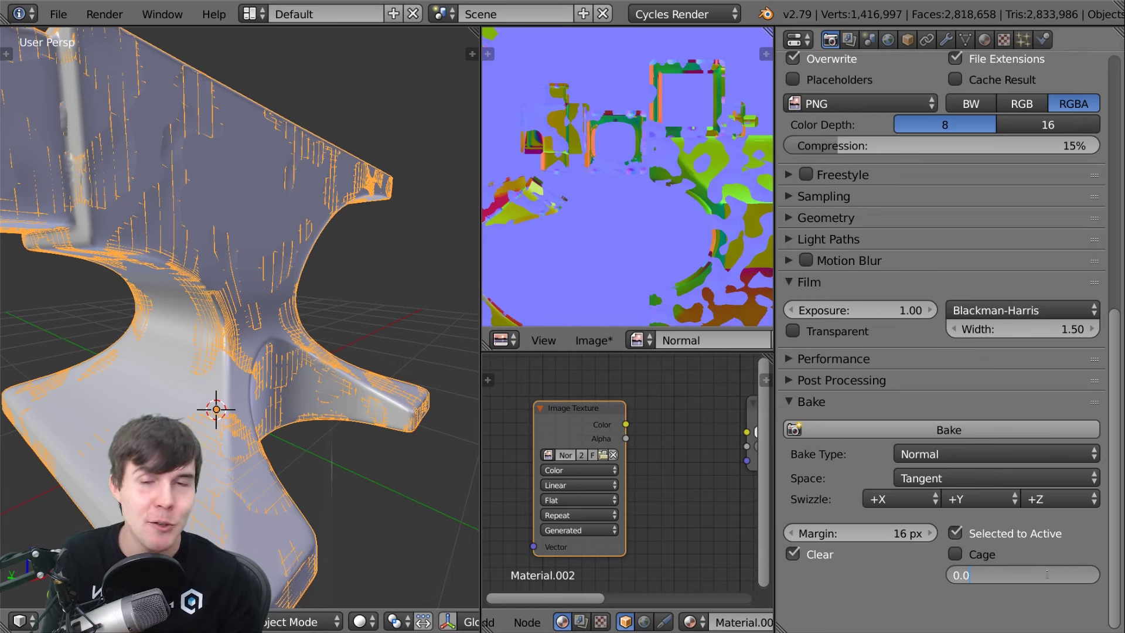
pyautogui.write('1')
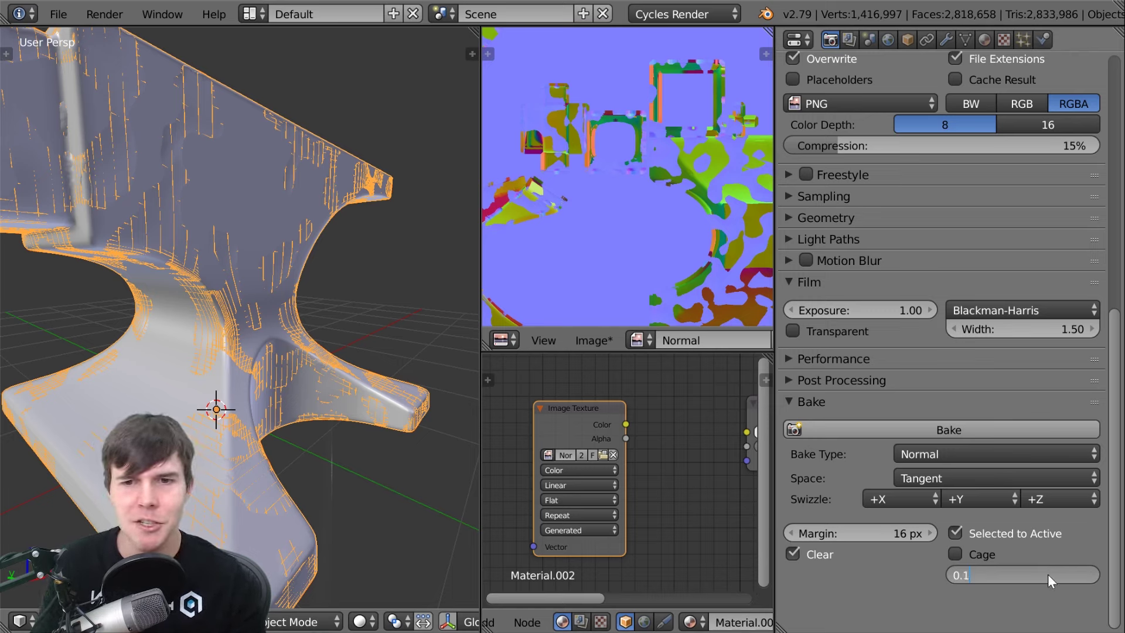
pyautogui.press('Return')
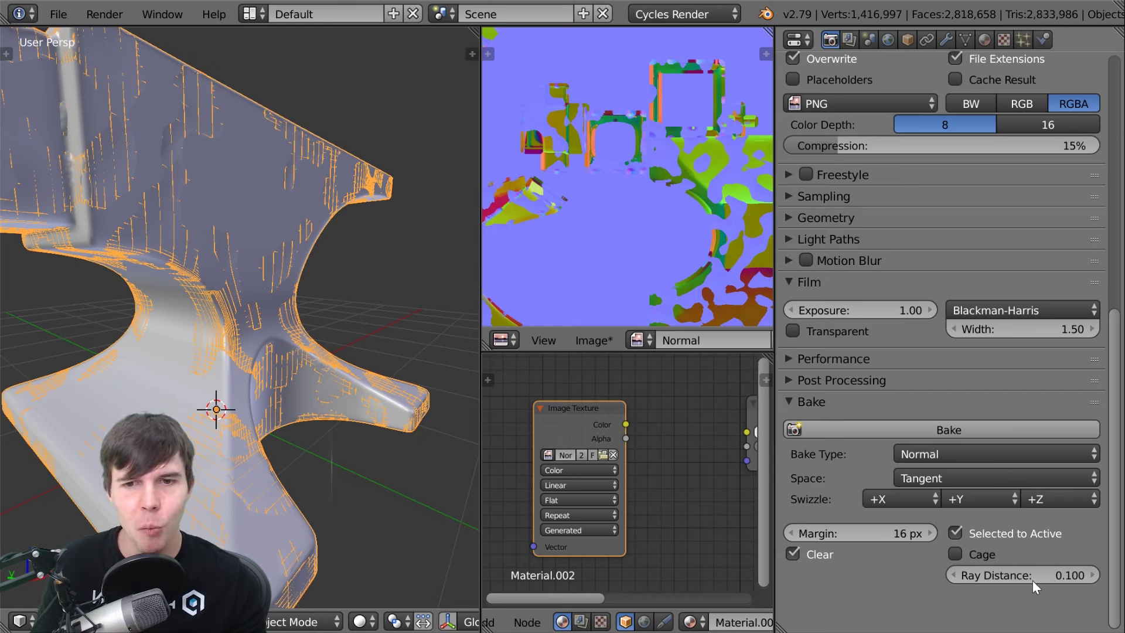
# Re-bake the normal map at 0.1 ray distance and inspect it maximized in the image editor.
pyautogui.click(900, 429)
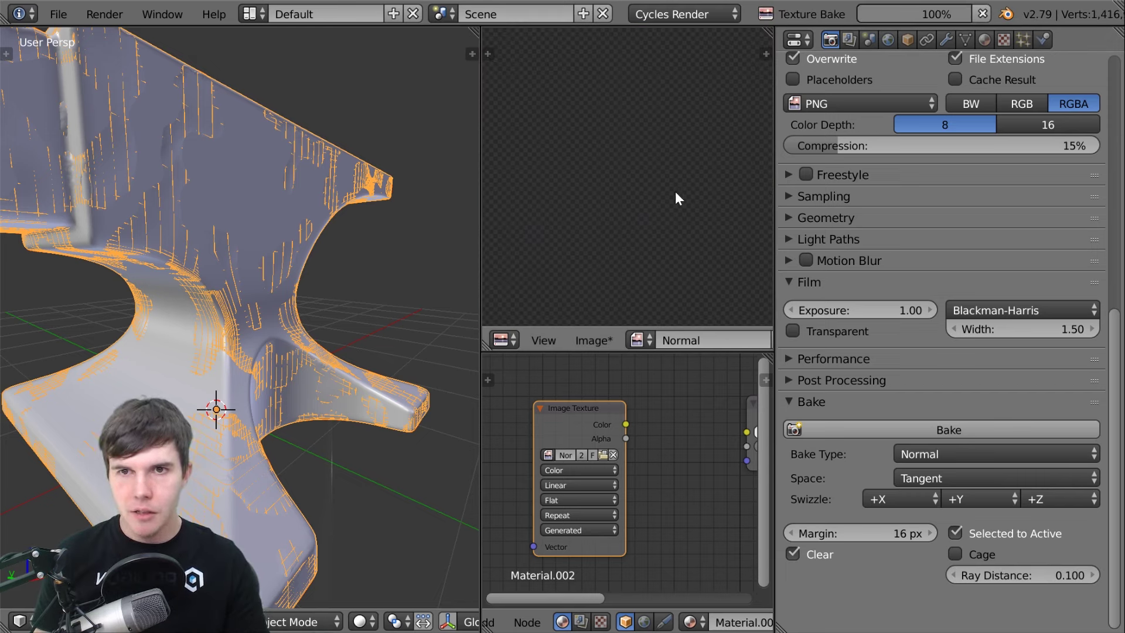
pyautogui.hotkey('ctrl', 'space')
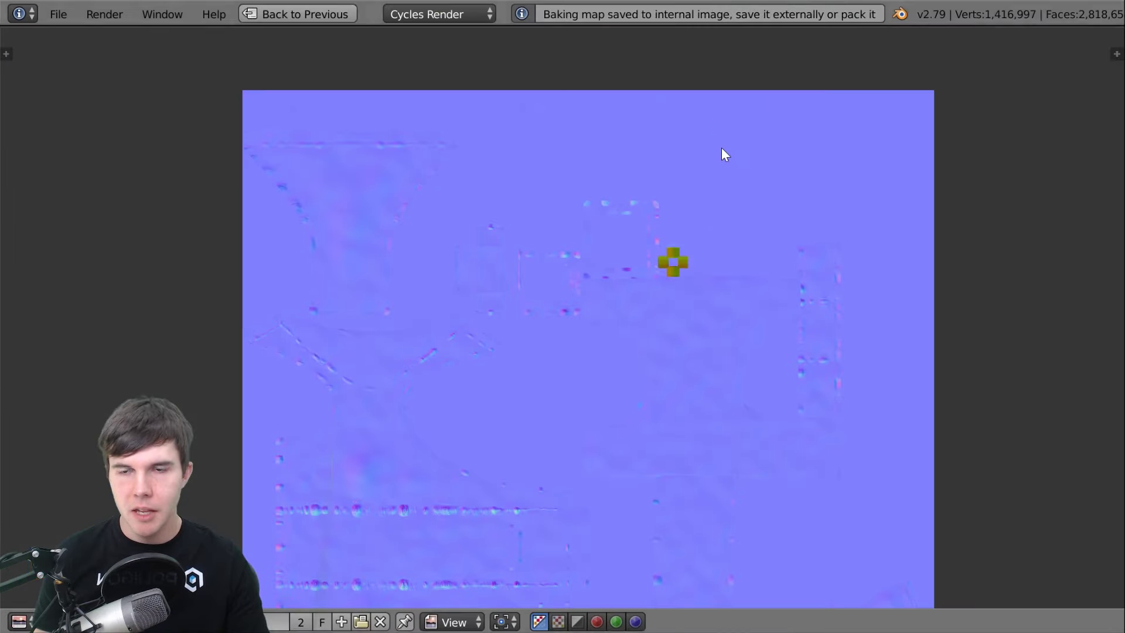
pyautogui.scroll(-1, 687, 258)
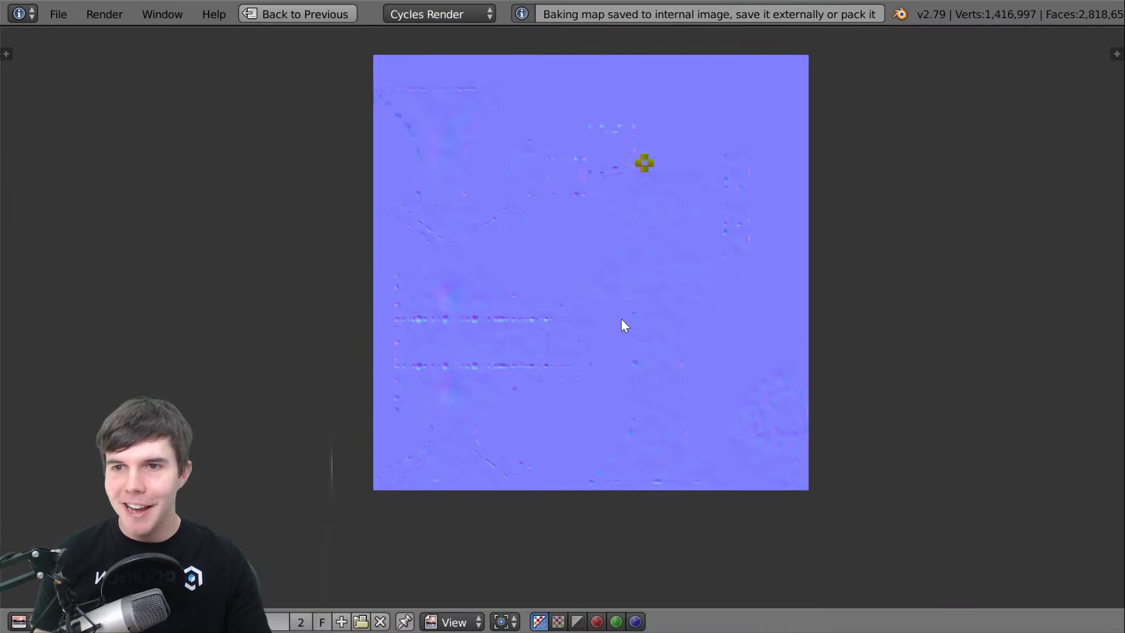
pyautogui.scroll(4, 621, 319)
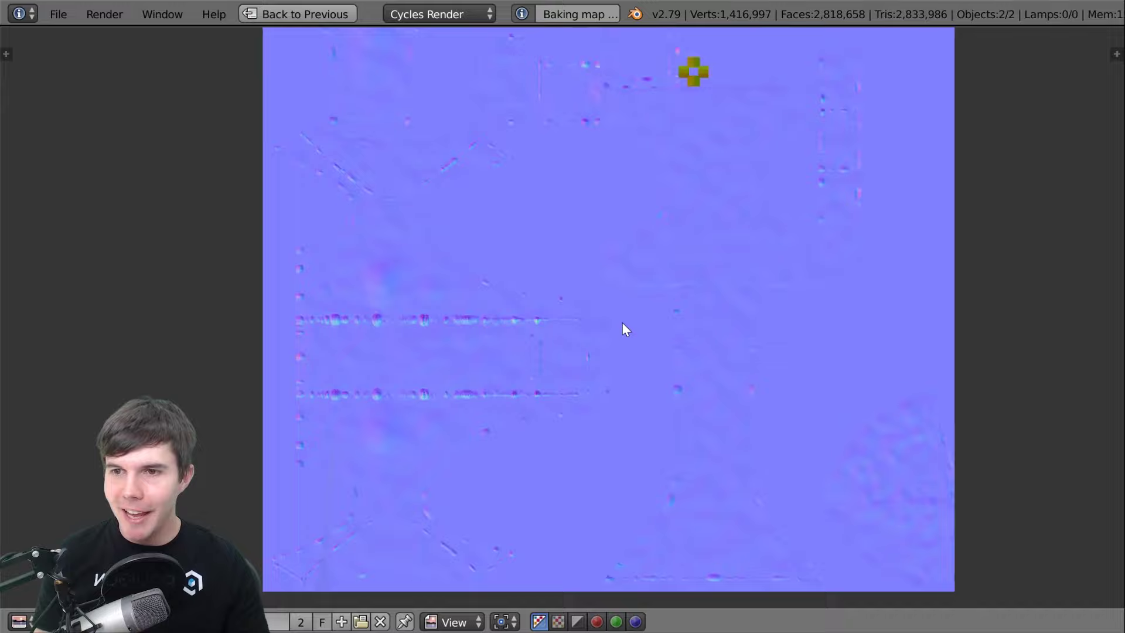
pyautogui.press('t')
pyautogui.scroll(4, 726, 359)
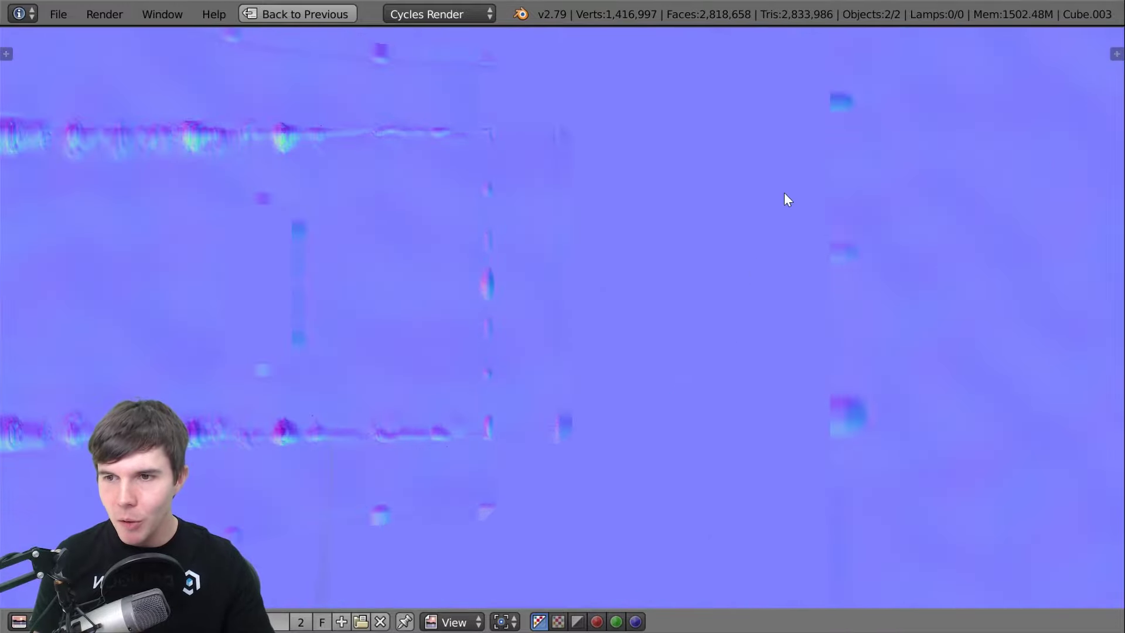
pyautogui.moveTo(788, 200); pyautogui.dragTo(667, 552, button='middle')
pyautogui.scroll(-5, 726, 173)
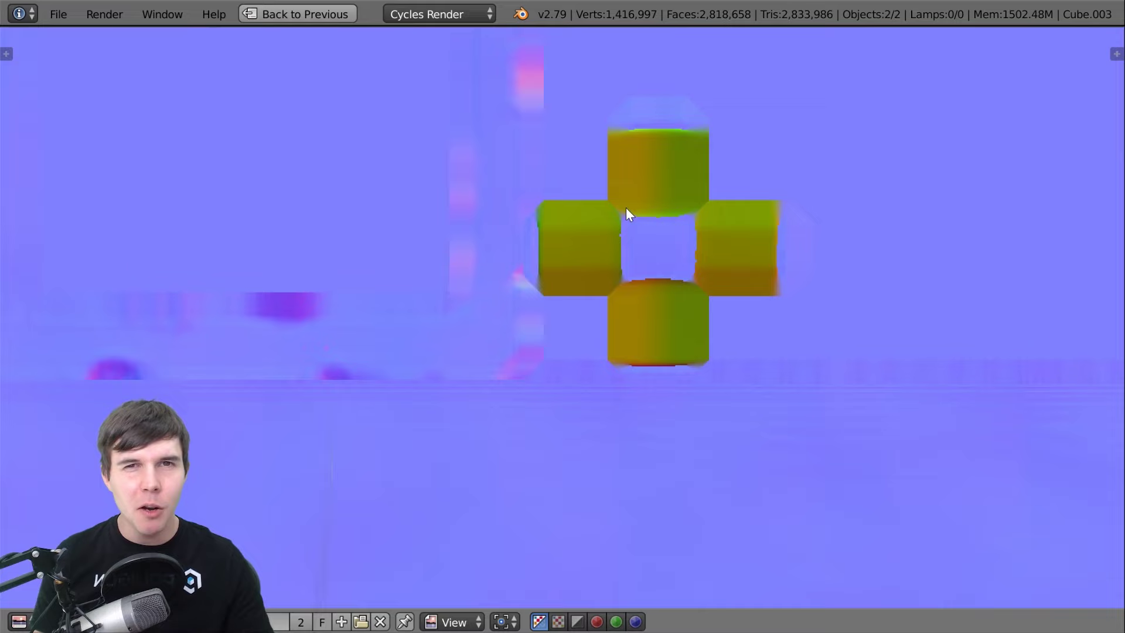
pyautogui.hotkey('ctrl', 'space')
# Orbit around the plank and its hole to inspect the baked surface errors.
pyautogui.scroll(-2, 653, 243)
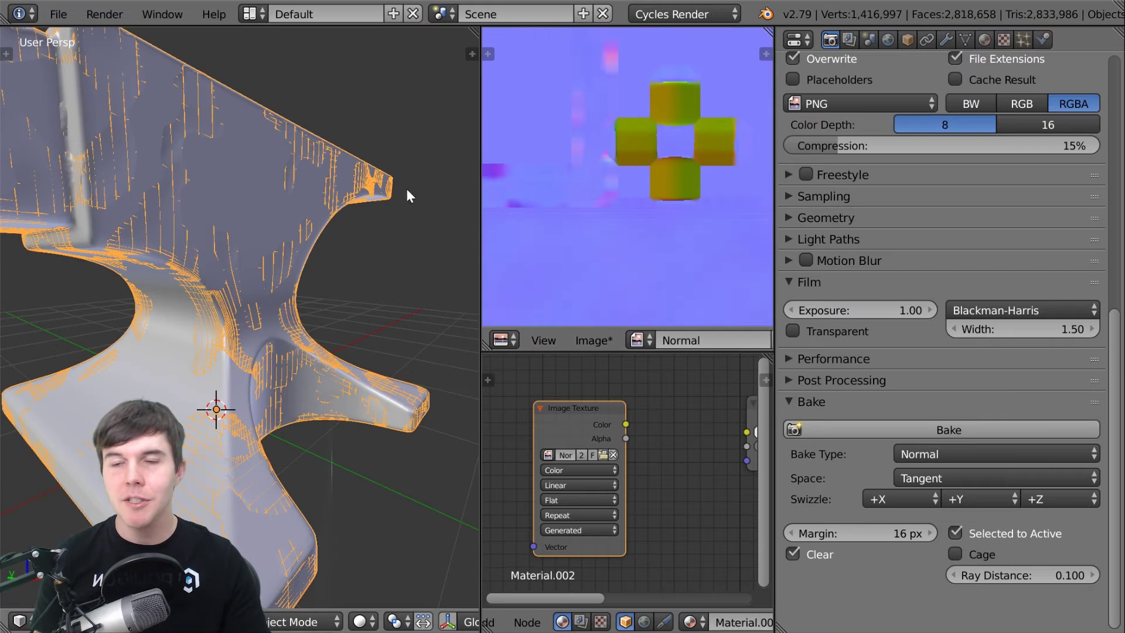
pyautogui.moveTo(280, 222); pyautogui.dragTo(368, 335, button='middle')
pyautogui.scroll(1, 653, 145)
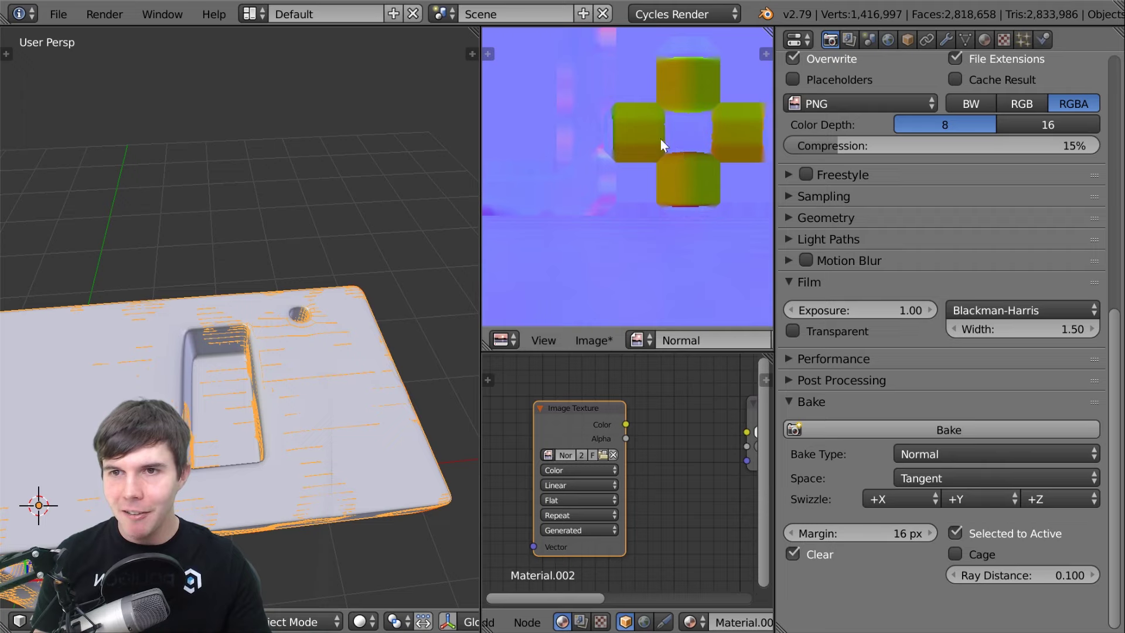
pyautogui.moveTo(438, 353); pyautogui.dragTo(211, 351, button='middle')
pyautogui.scroll(2, 306, 311)
pyautogui.scroll(-3, 186, 317)
pyautogui.moveTo(461, 465); pyautogui.dragTo(350, 298, button='middle')
pyautogui.moveTo(294, 327); pyautogui.dragTo(251, 459, button='middle')
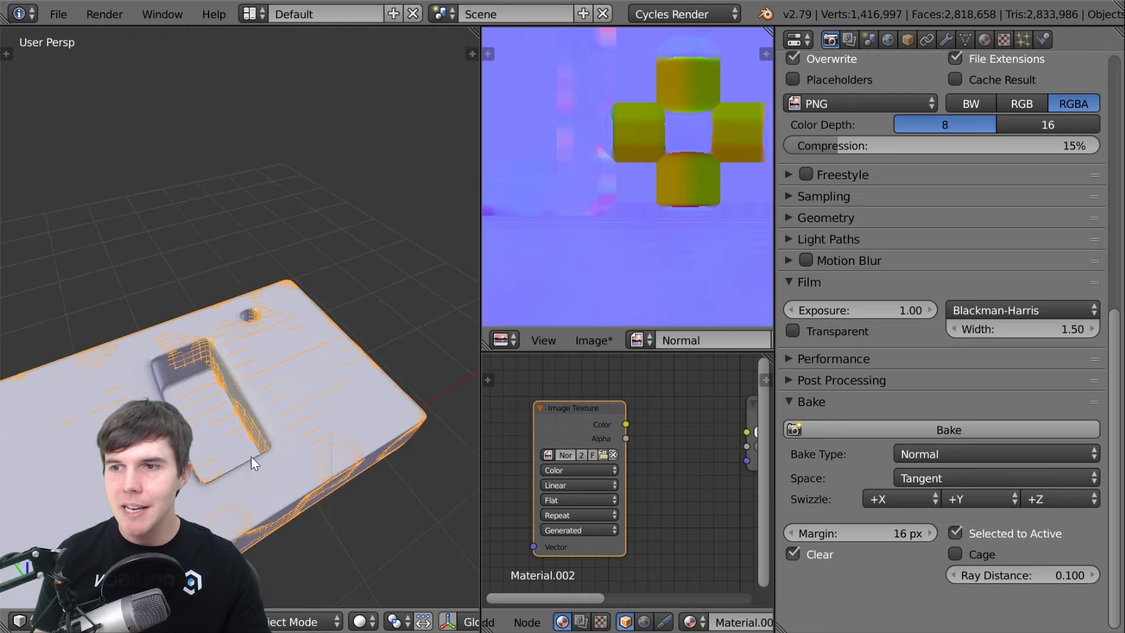
pyautogui.moveTo(276, 357); pyautogui.dragTo(278, 305, button='middle')
pyautogui.moveTo(234, 338); pyautogui.dragTo(219, 444, button='middle')
pyautogui.scroll(3, 251, 374)
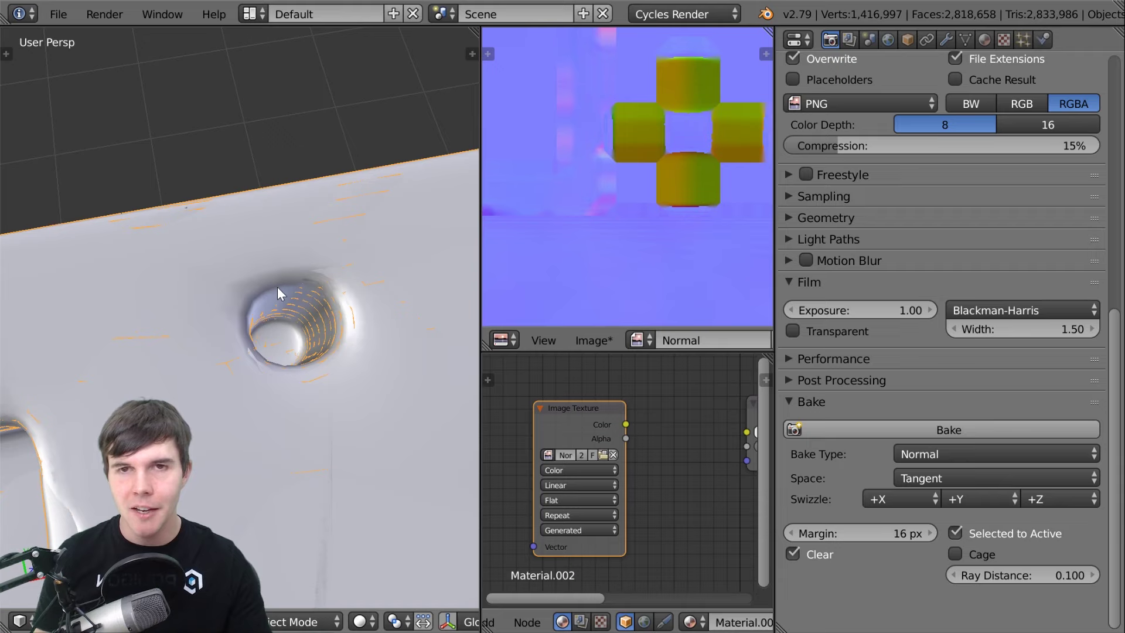
# Change the bake Ray Distance from 0.1 to 0.05.
pyautogui.click(1022, 573)
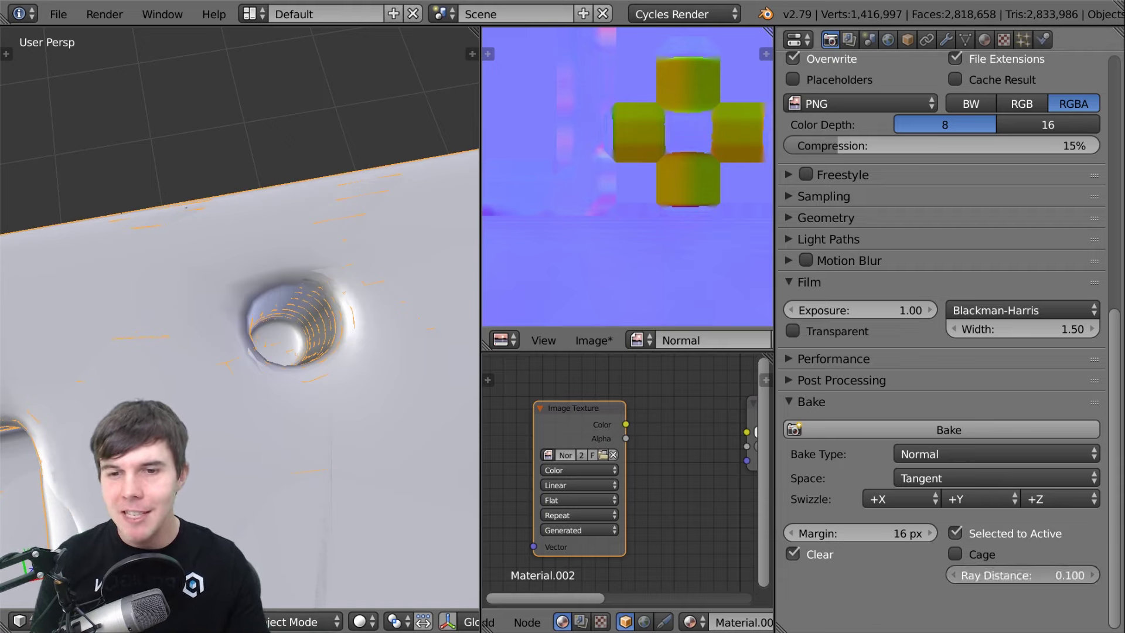
pyautogui.press('BackSpace')
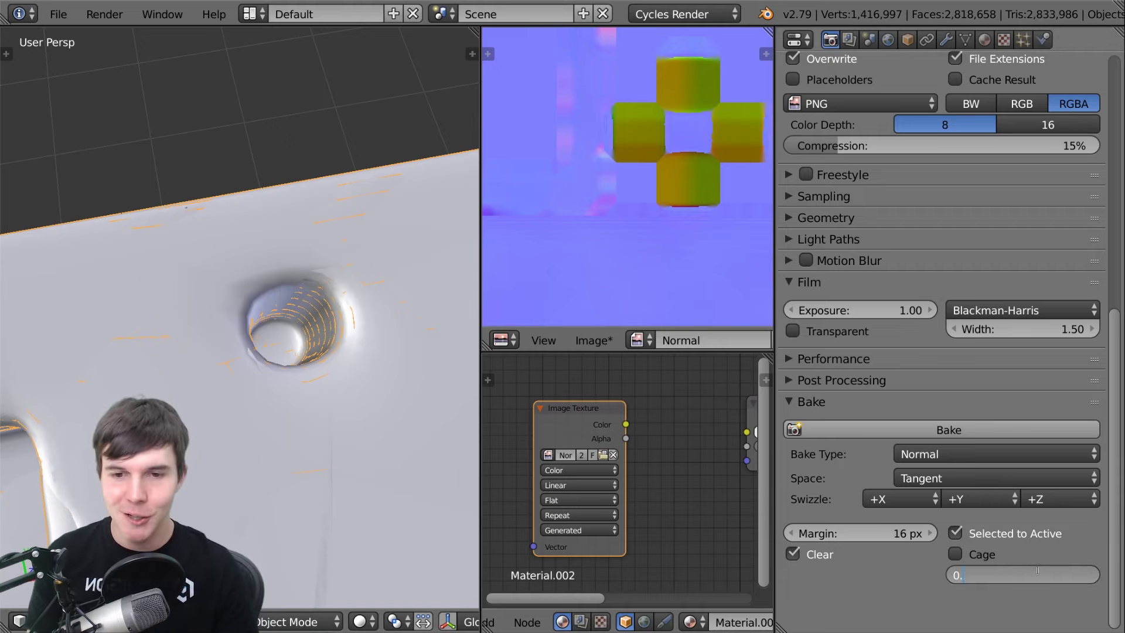
pyautogui.write('05')
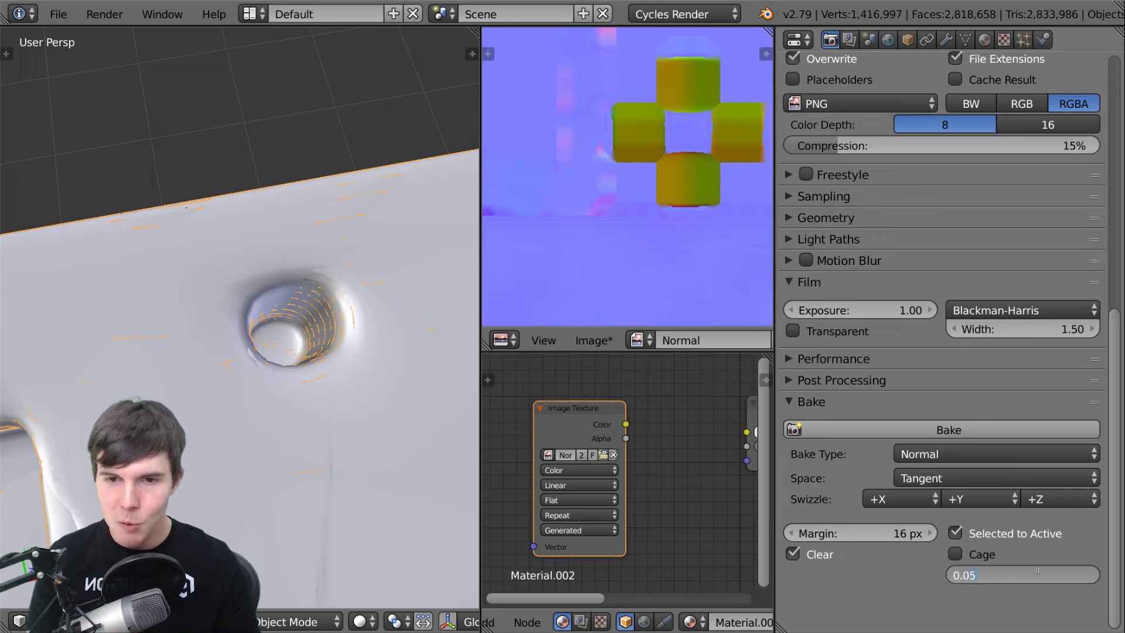
pyautogui.press('Return')
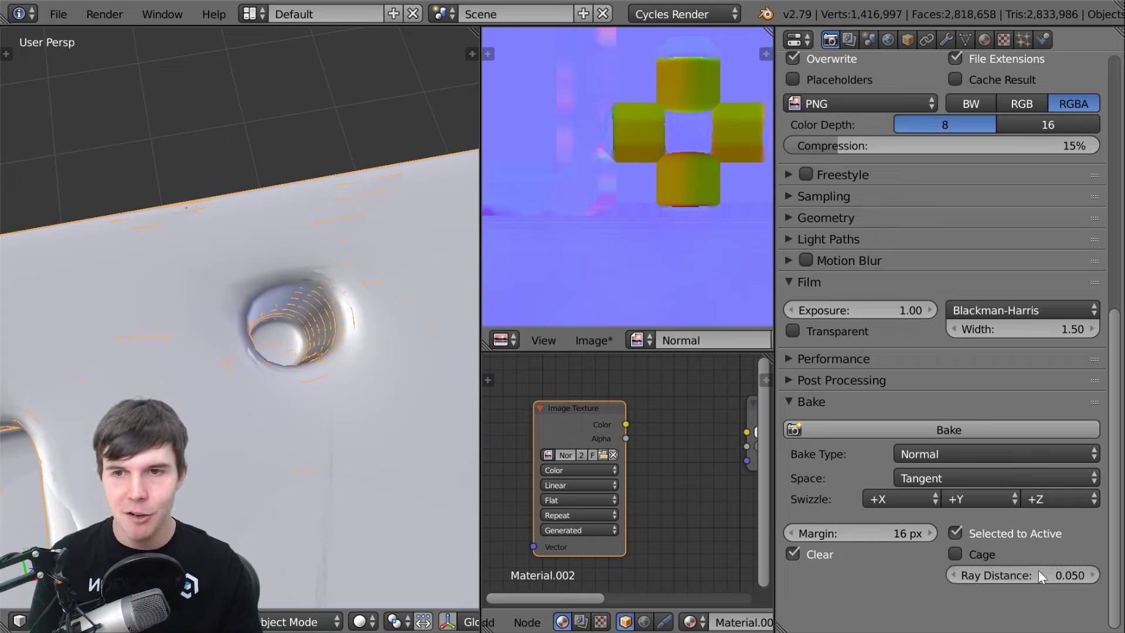
# Bake the normal map again at 0.05 ray distance.
pyautogui.click(950, 432)
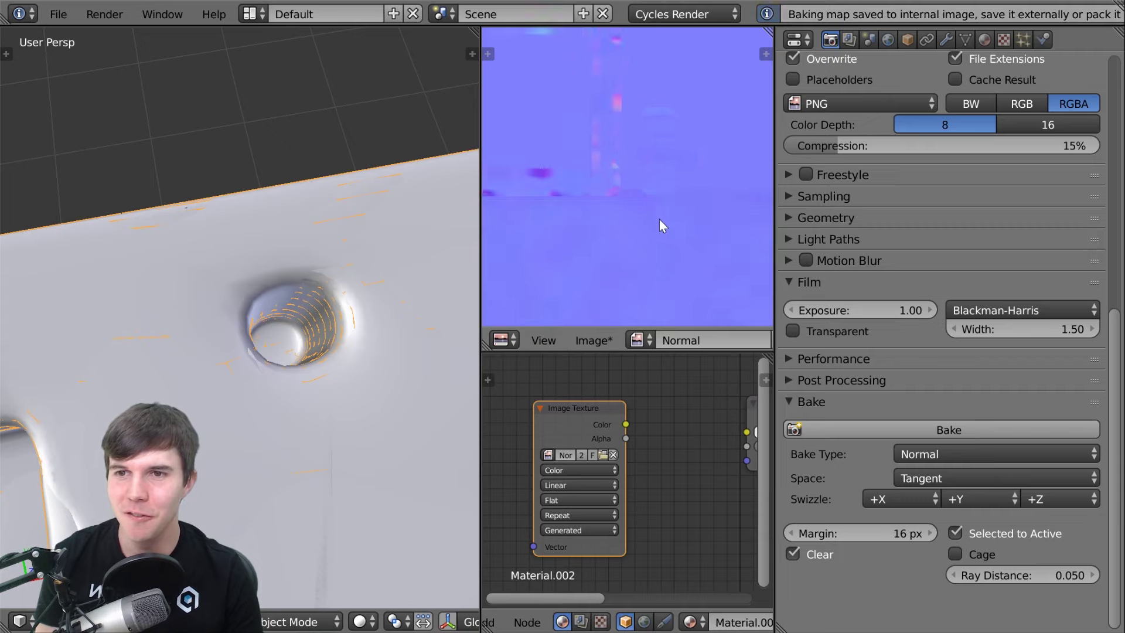
pyautogui.scroll(-5, 609, 269)
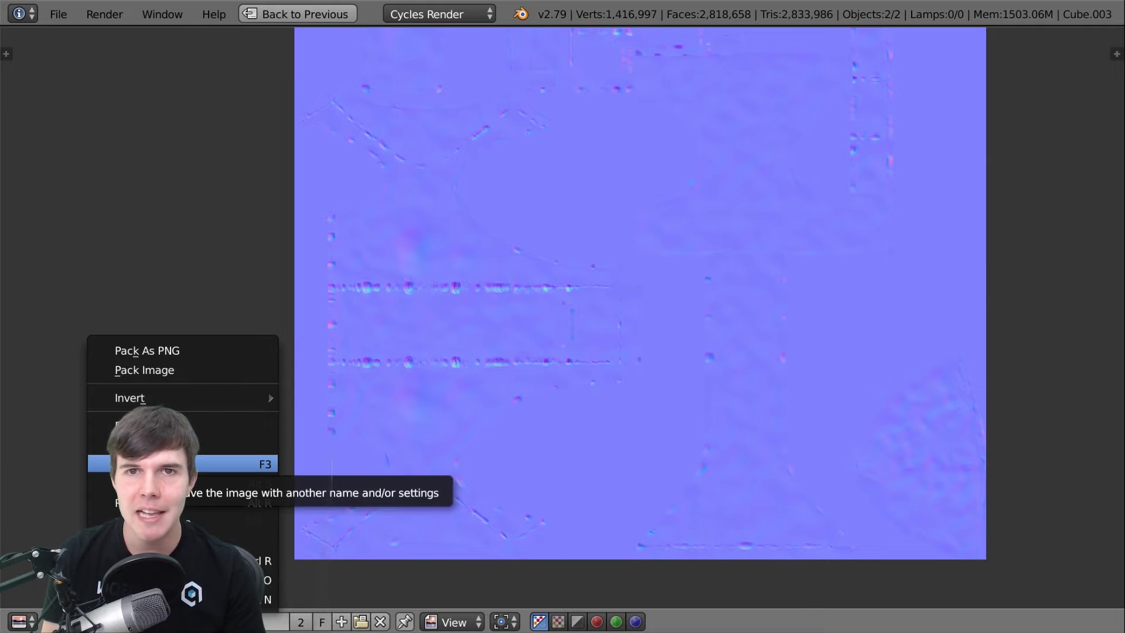
# Save the baked image as Normal6.png in the Tutorial folder and restore the layout.
pyautogui.click(175, 464)
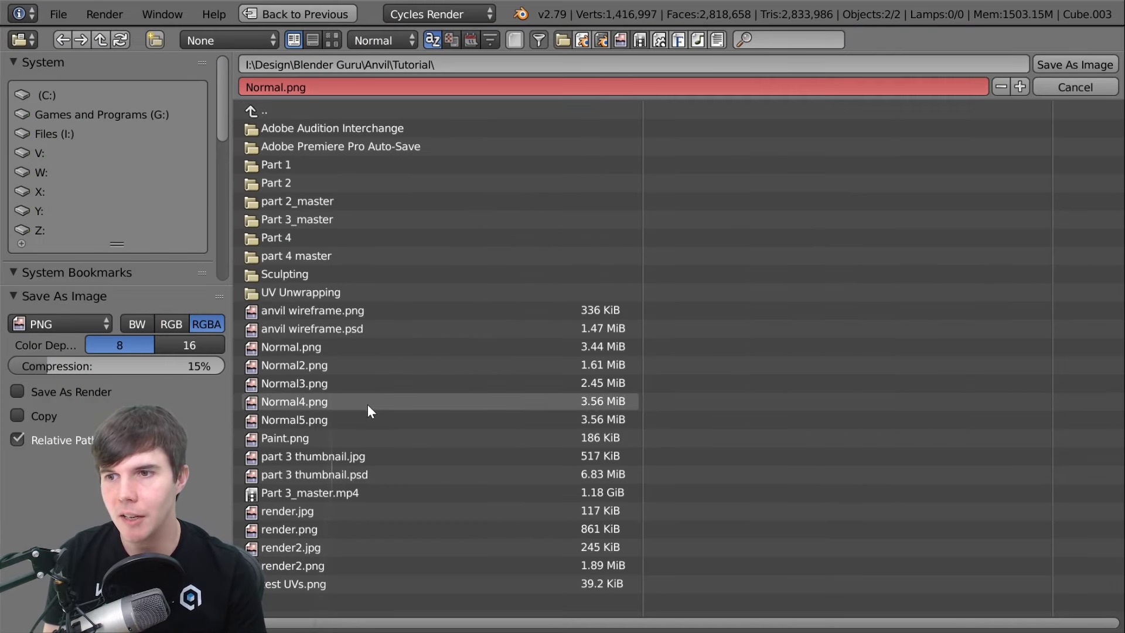
pyautogui.click(360, 420)
pyautogui.press('KP_Add')
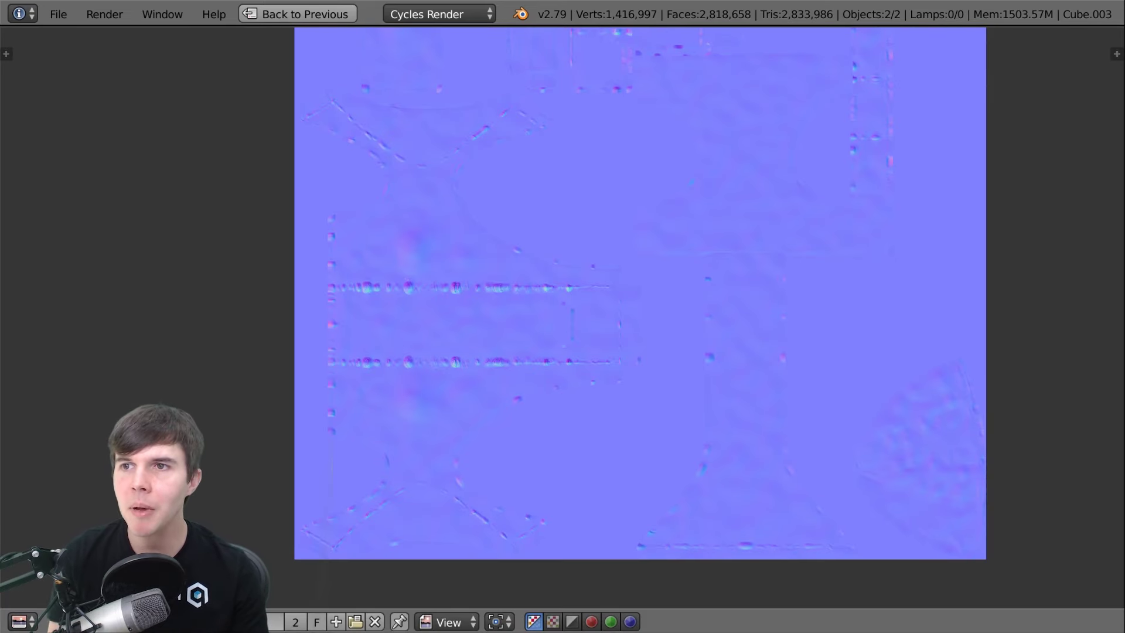
pyautogui.click(275, 14)
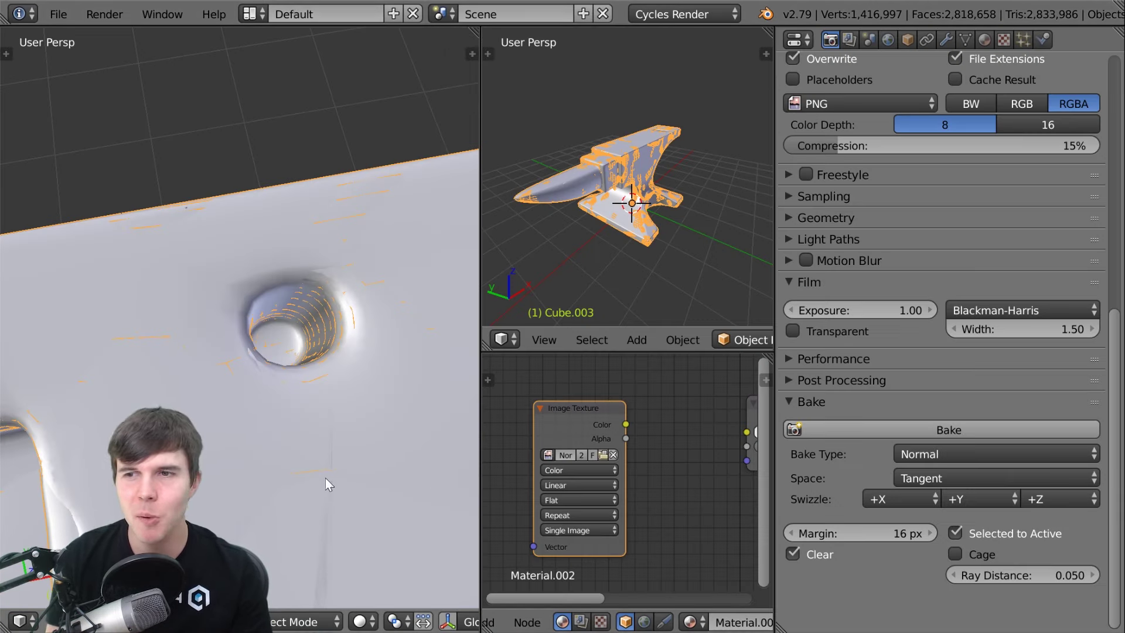
# Exit local view and hide the high-poly anvil, leaving only the low-poly anvil shown.
pyautogui.scroll(-3, 279, 459)
pyautogui.moveTo(268, 459); pyautogui.dragTo(276, 429, button='middle')
pyautogui.scroll(-4, 289, 421)
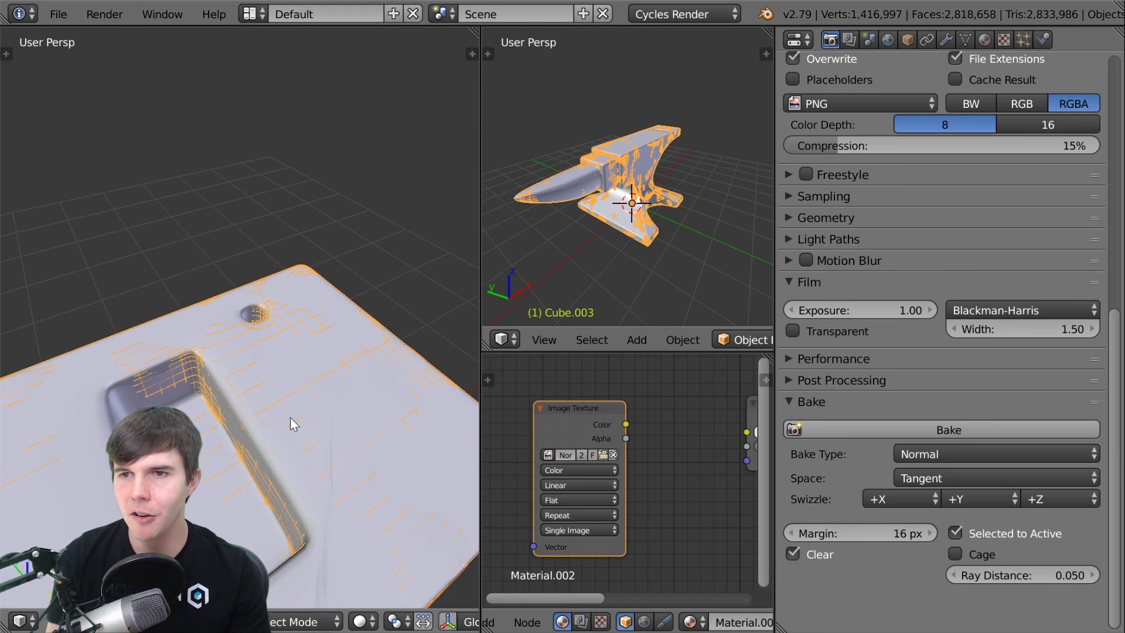
pyautogui.press('KP_Divide')
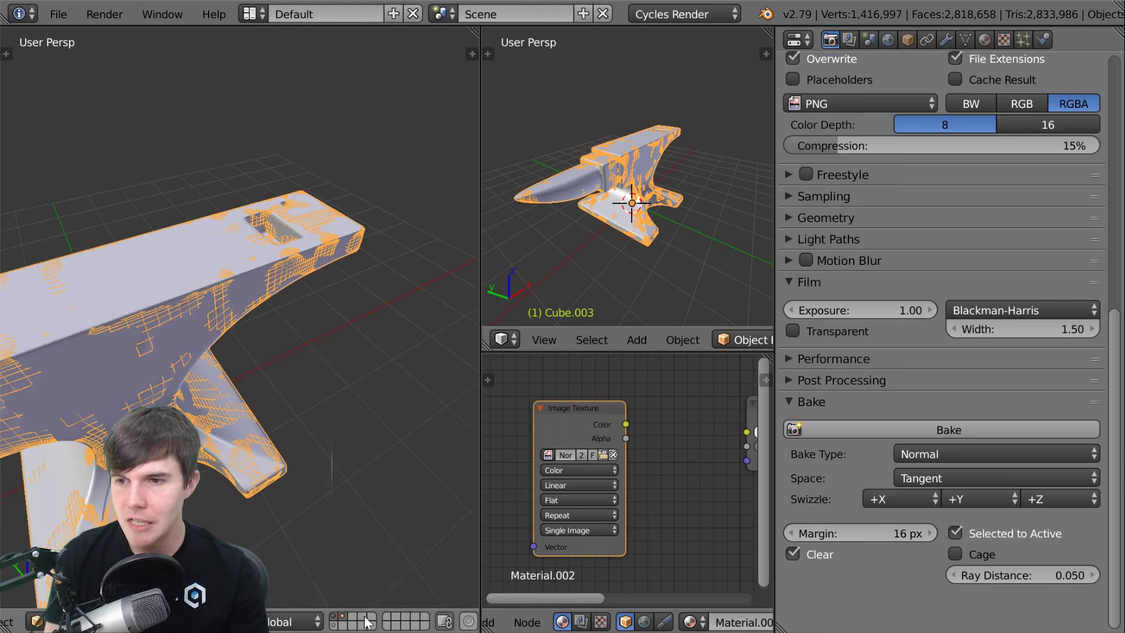
pyautogui.press('h')
pyautogui.moveTo(176, 410); pyautogui.dragTo(354, 356, button='middle')
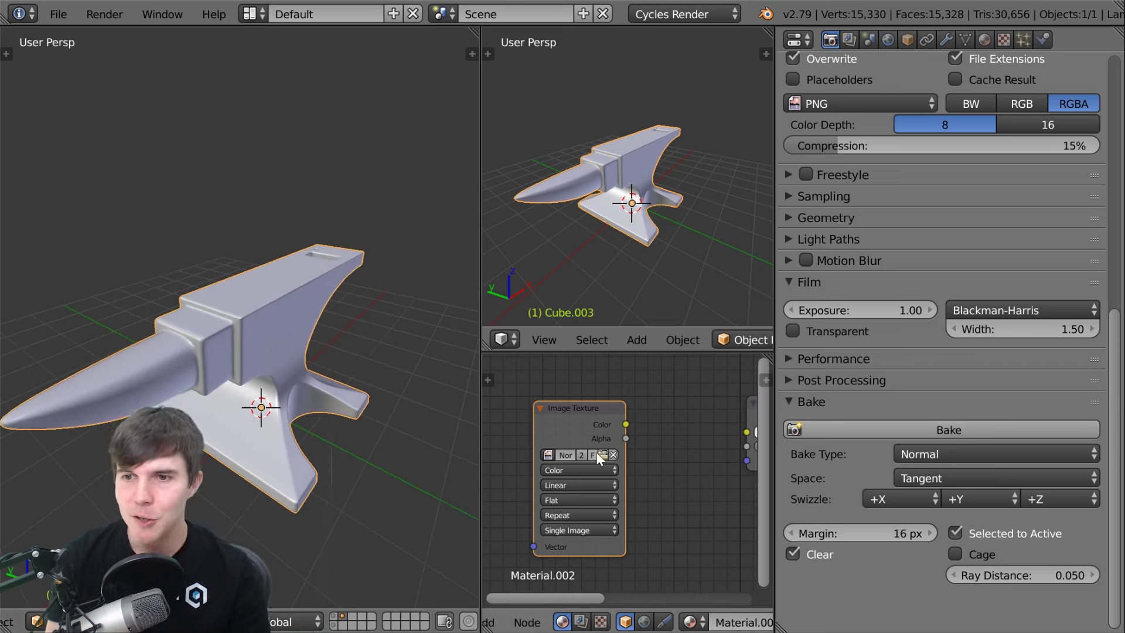
pyautogui.scroll(-3, 597, 451)
# Merge the node editor upward and link Image Texture Color to the Diffuse BSDF Normal input.
pyautogui.moveTo(488, 347); pyautogui.dragTo(324, 242)
pyautogui.scroll(2, 463, 284)
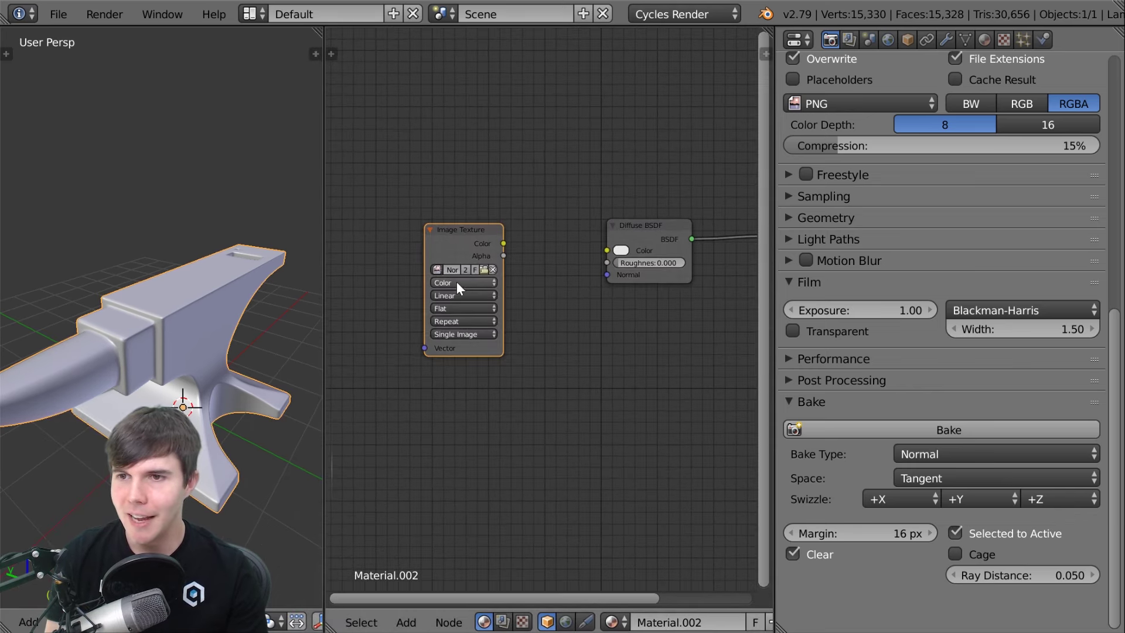
pyautogui.scroll(1, 463, 284)
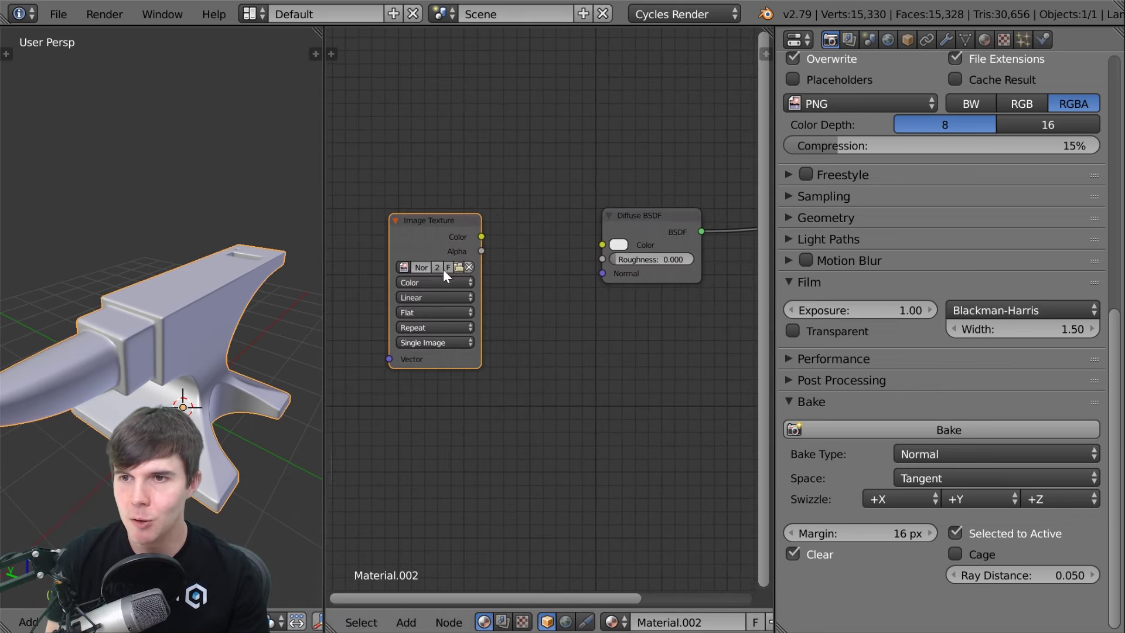
pyautogui.moveTo(447, 220); pyautogui.dragTo(494, 223)
pyautogui.moveTo(585, 261); pyautogui.dragTo(601, 273)
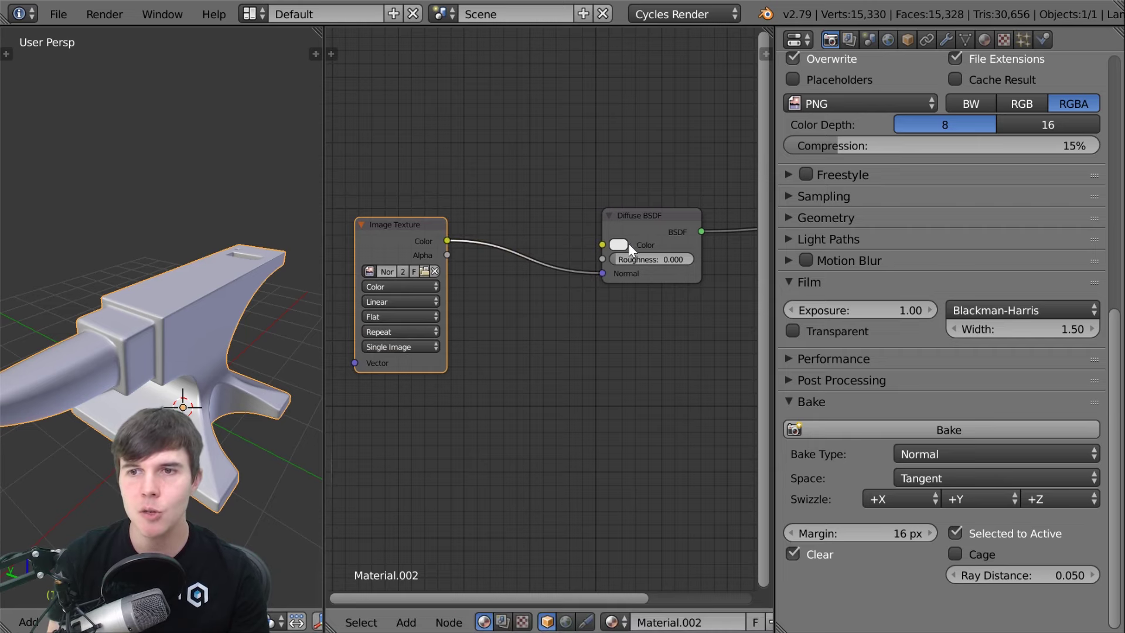
# Select the Diffuse BSDF node and bring up the add-node menu.
pyautogui.moveTo(645, 227); pyautogui.dragTo(641, 227)
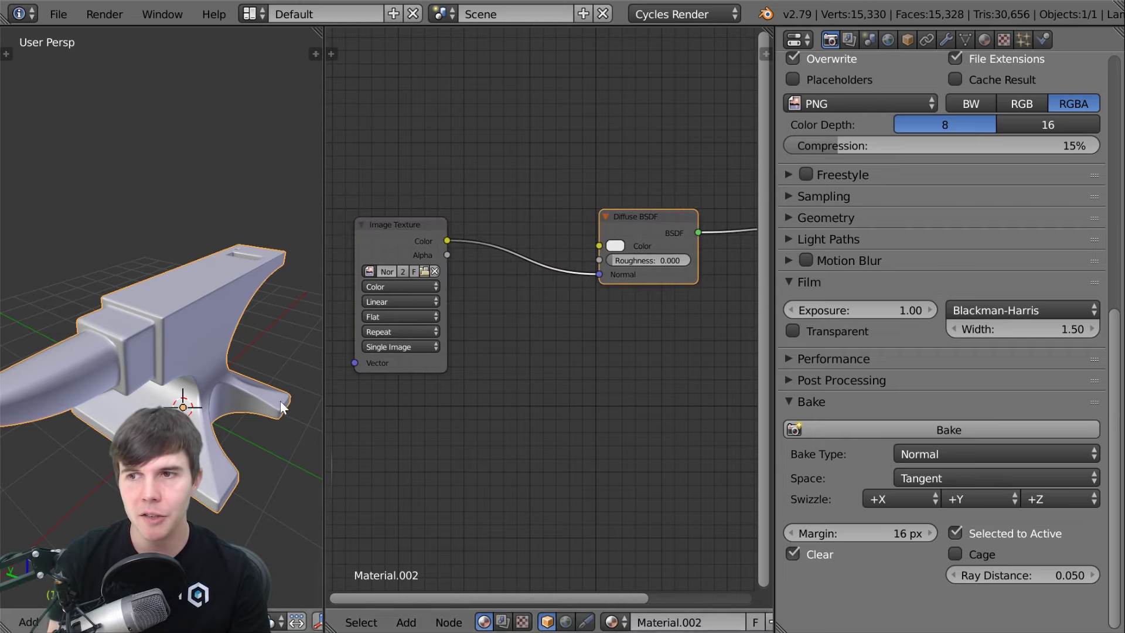
pyautogui.scroll(1, 586, 363)
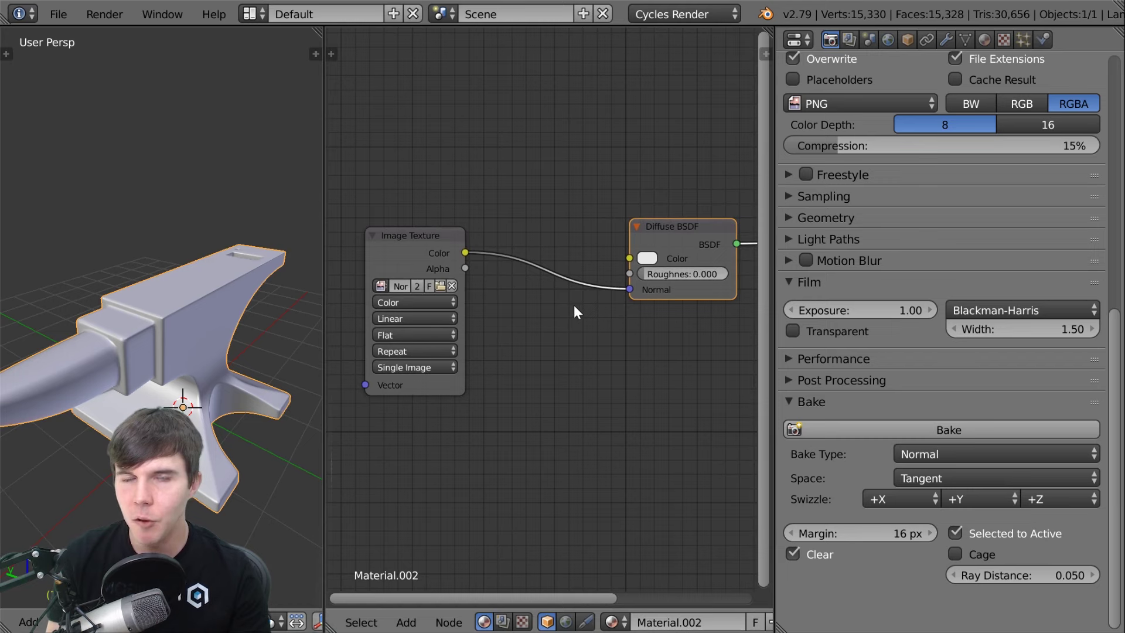
pyautogui.hotkey('shift', 'a')
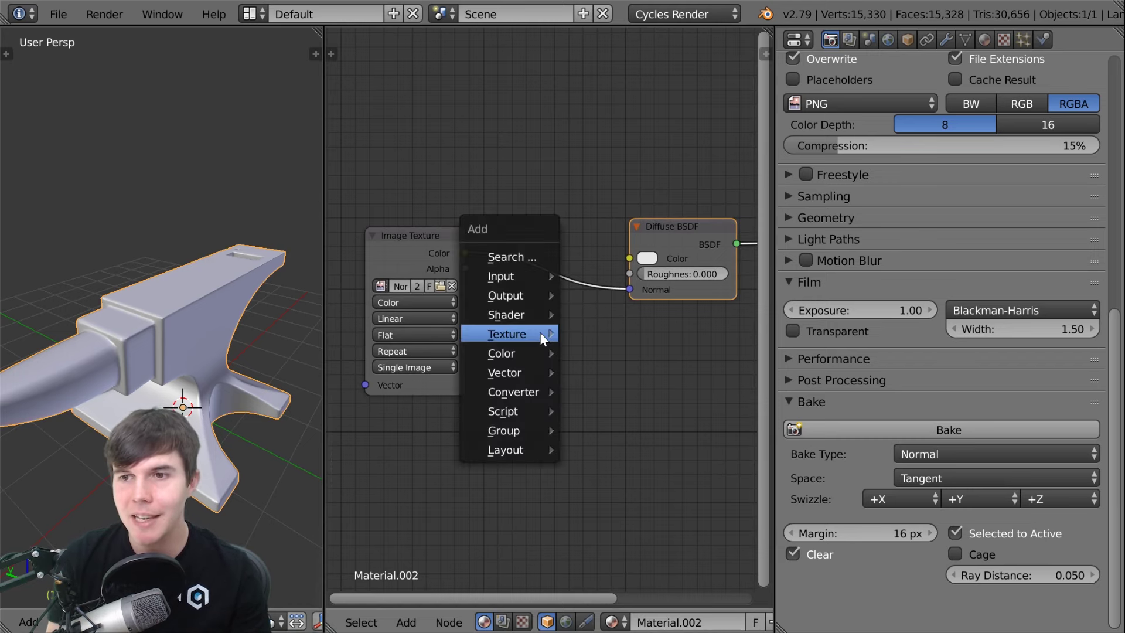
pyautogui.moveTo(523, 378)
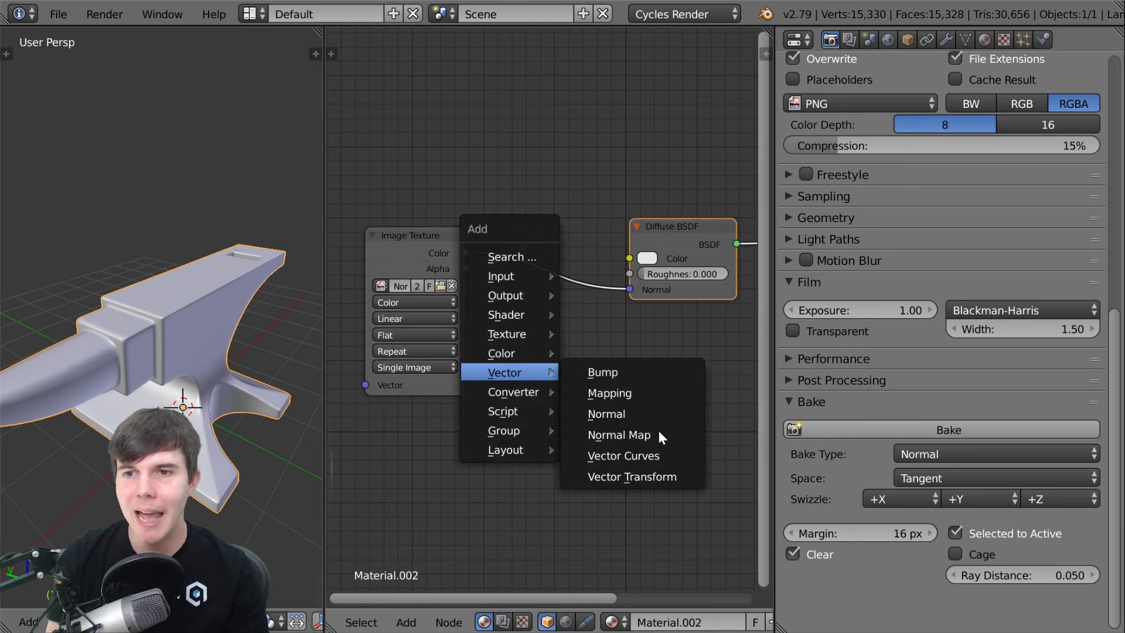
# Insert a Normal Map node onto the Image Texture–Diffuse BSDF link.
pyautogui.press('Escape')
pyautogui.hotkey('shift', 'a')
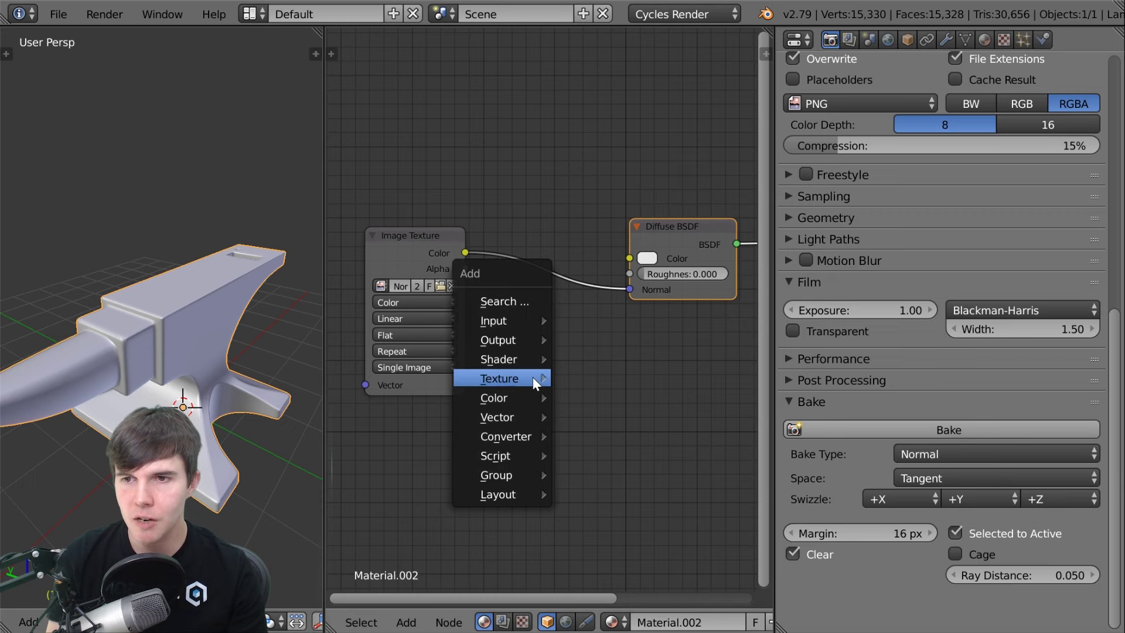
pyautogui.moveTo(527, 419)
pyautogui.click(671, 476)
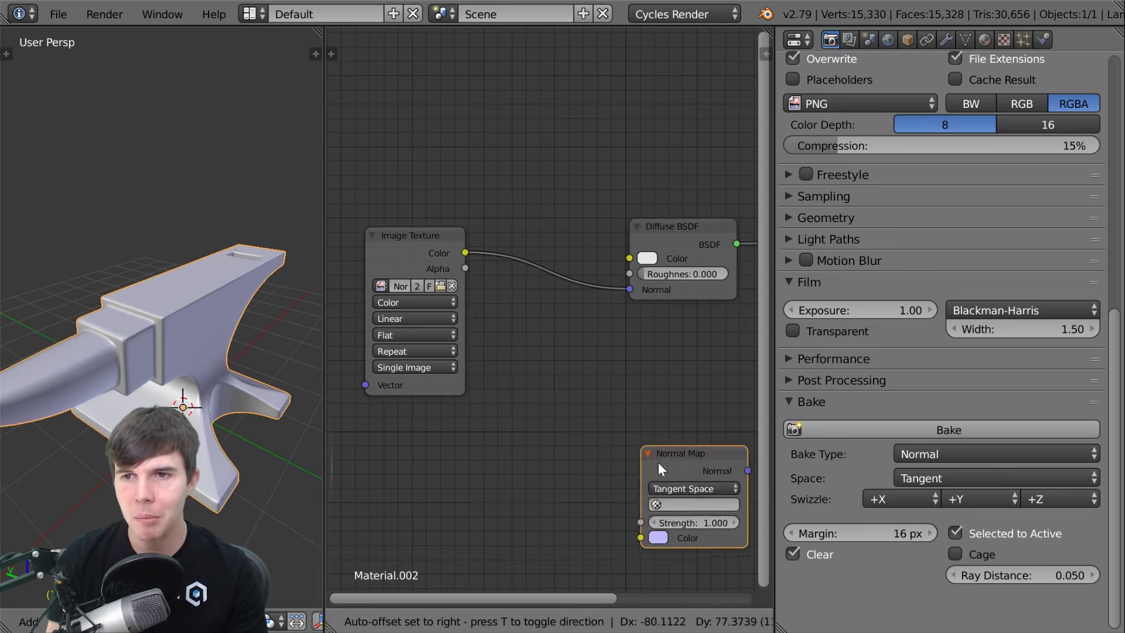
pyautogui.click(498, 241)
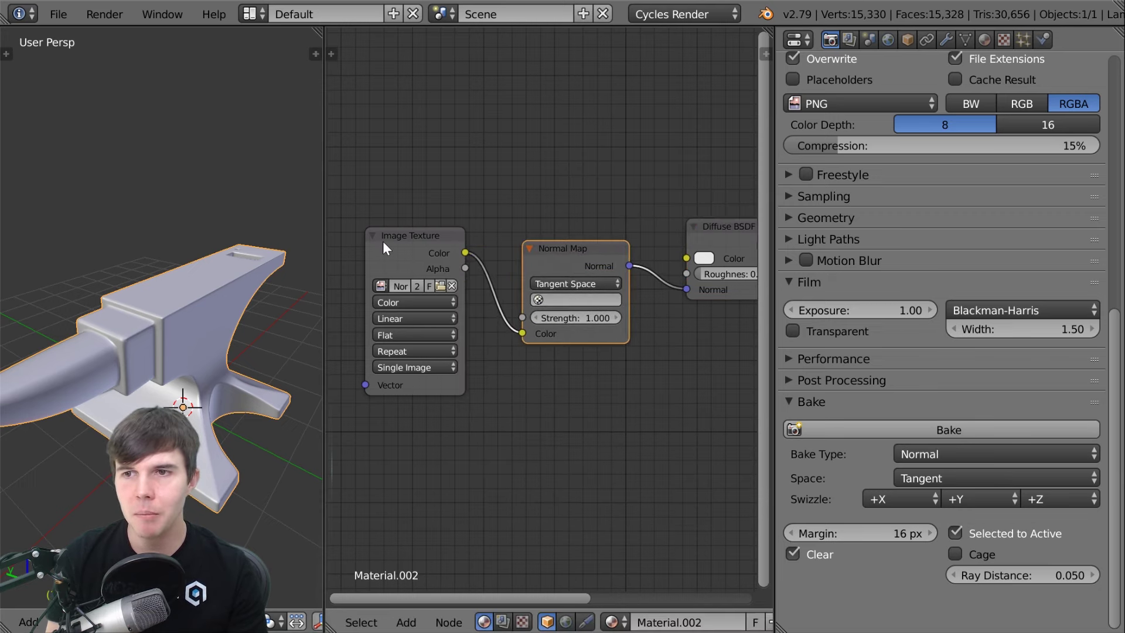
pyautogui.moveTo(672, 275); pyautogui.dragTo(655, 279, button='middle')
pyautogui.click(673, 277)
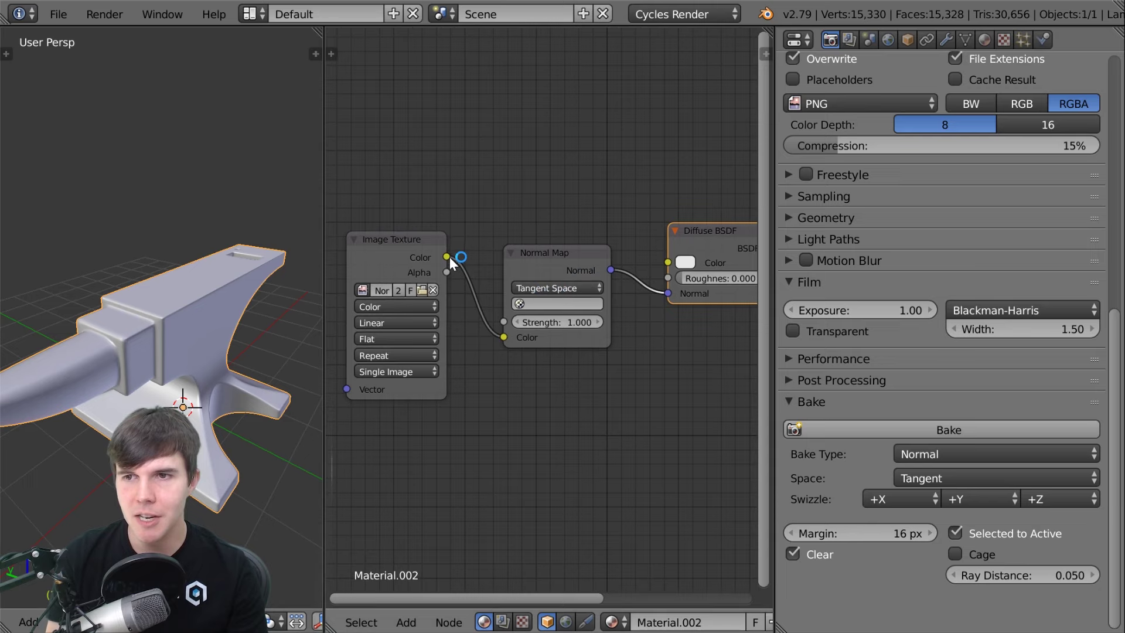
# Set the Image Texture's color space to Non-Color Data.
pyautogui.moveTo(448, 257); pyautogui.dragTo(552, 320)
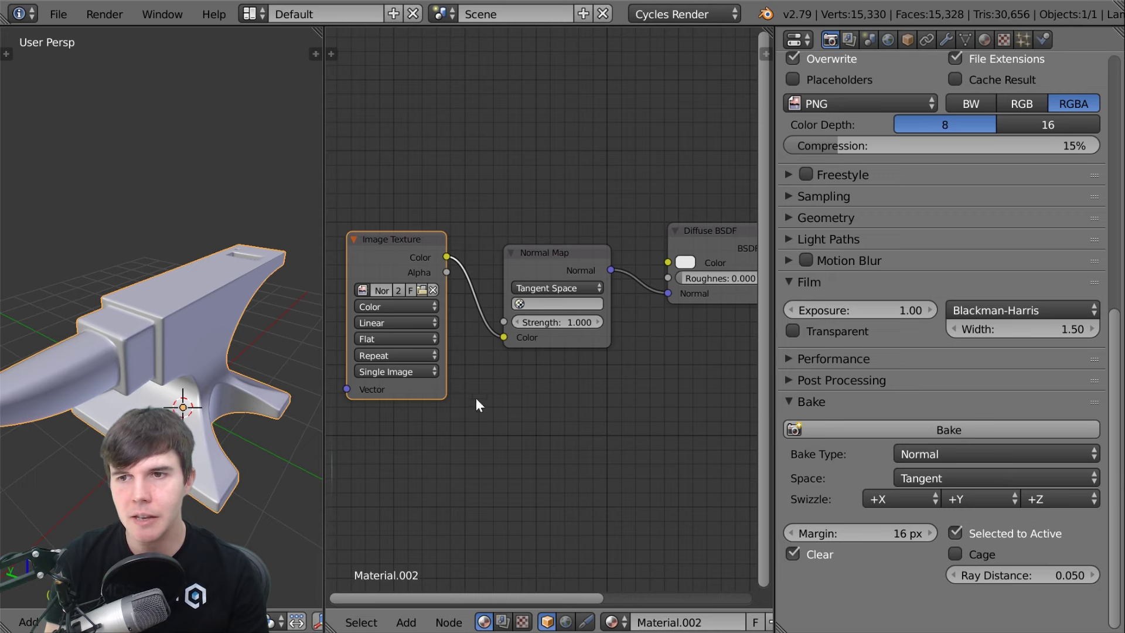
pyautogui.moveTo(476, 398); pyautogui.dragTo(515, 396, button='middle')
pyautogui.scroll(1, 514, 396)
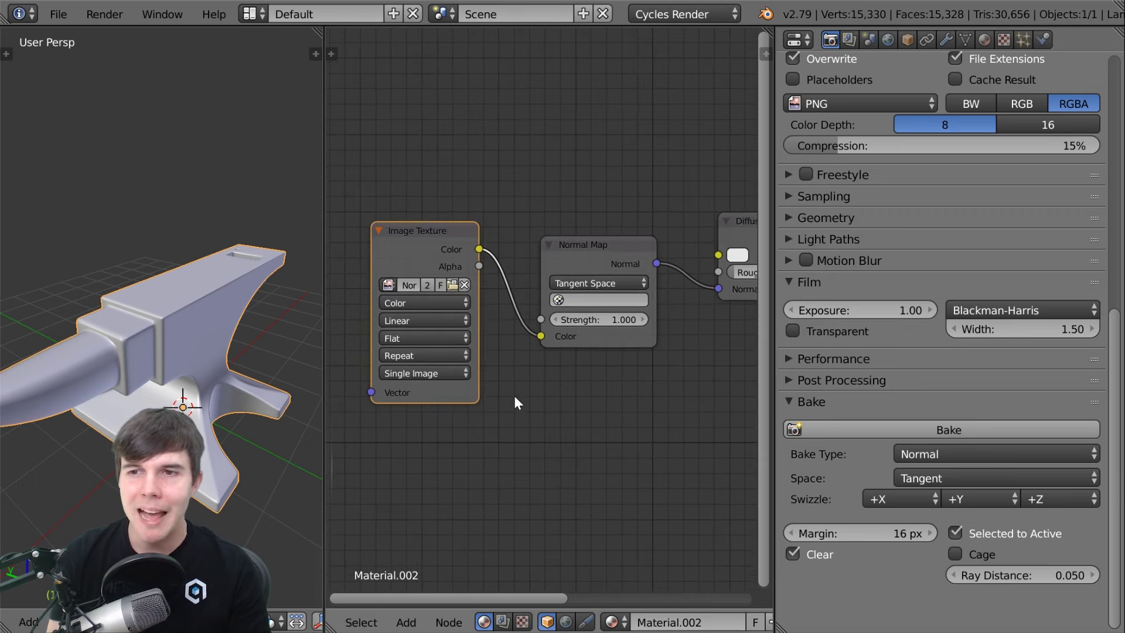
pyautogui.click(407, 303)
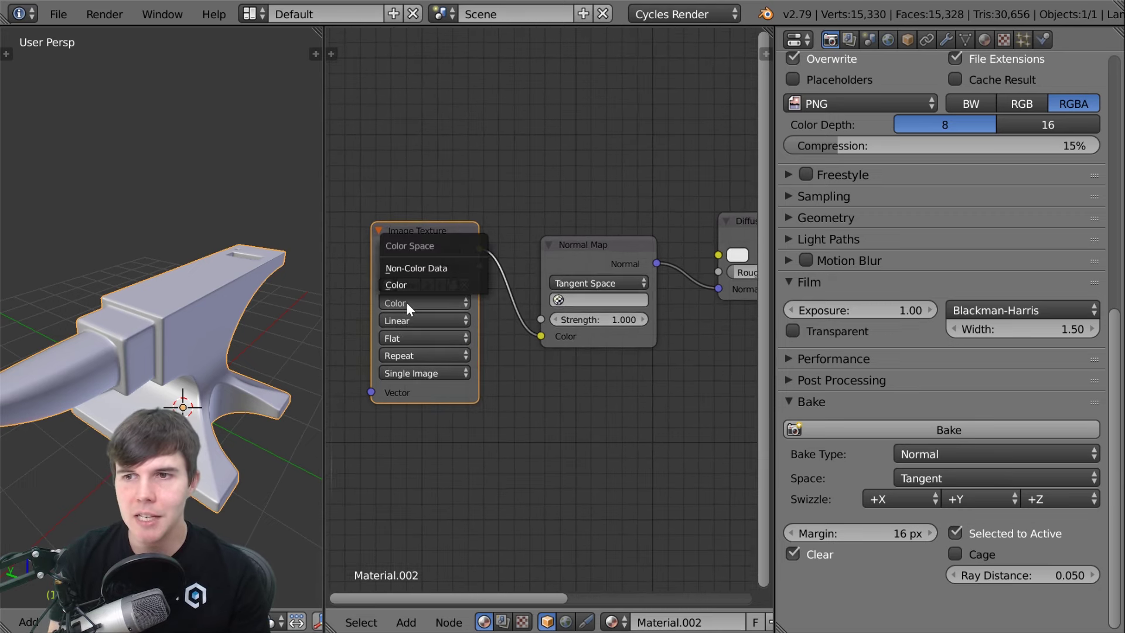
pyautogui.click(413, 270)
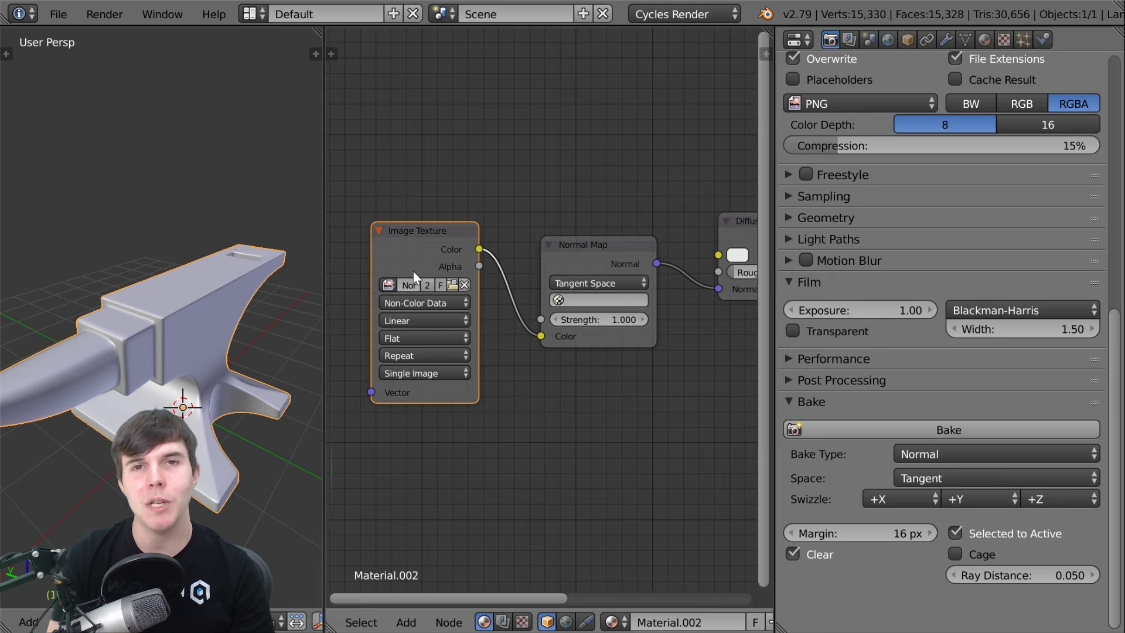
# Widen the 3D view and enable the ground-plane-and-lamps layer together with the anvil's layer.
pyautogui.scroll(-3, 516, 314)
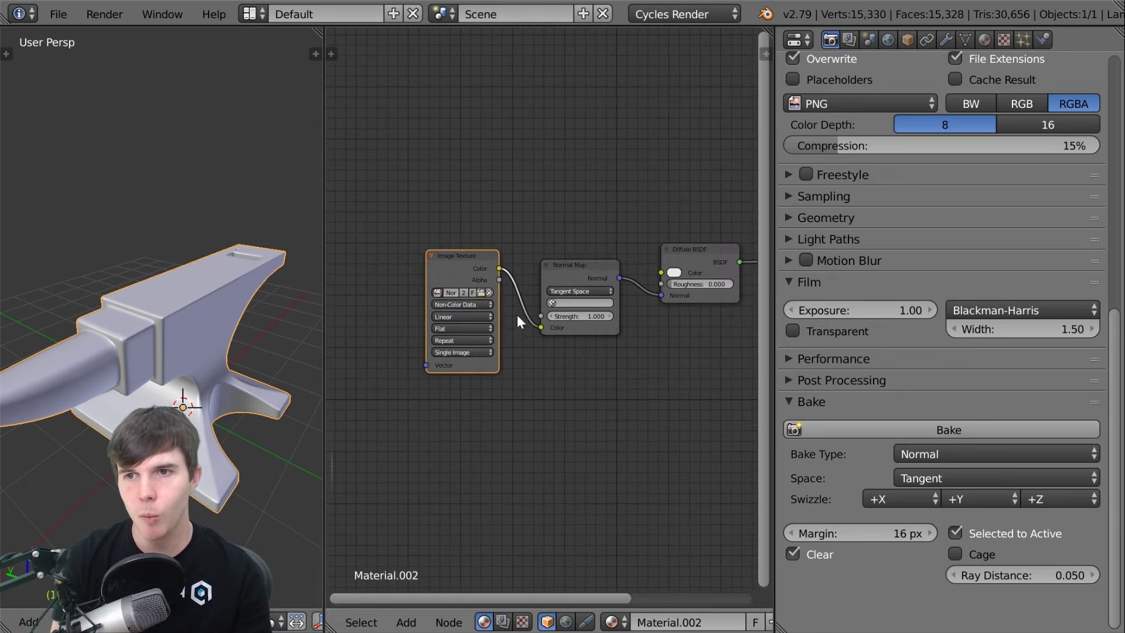
pyautogui.scroll(-2, 229, 397)
pyautogui.moveTo(324, 399); pyautogui.dragTo(455, 393)
pyautogui.scroll(-5, 389, 609)
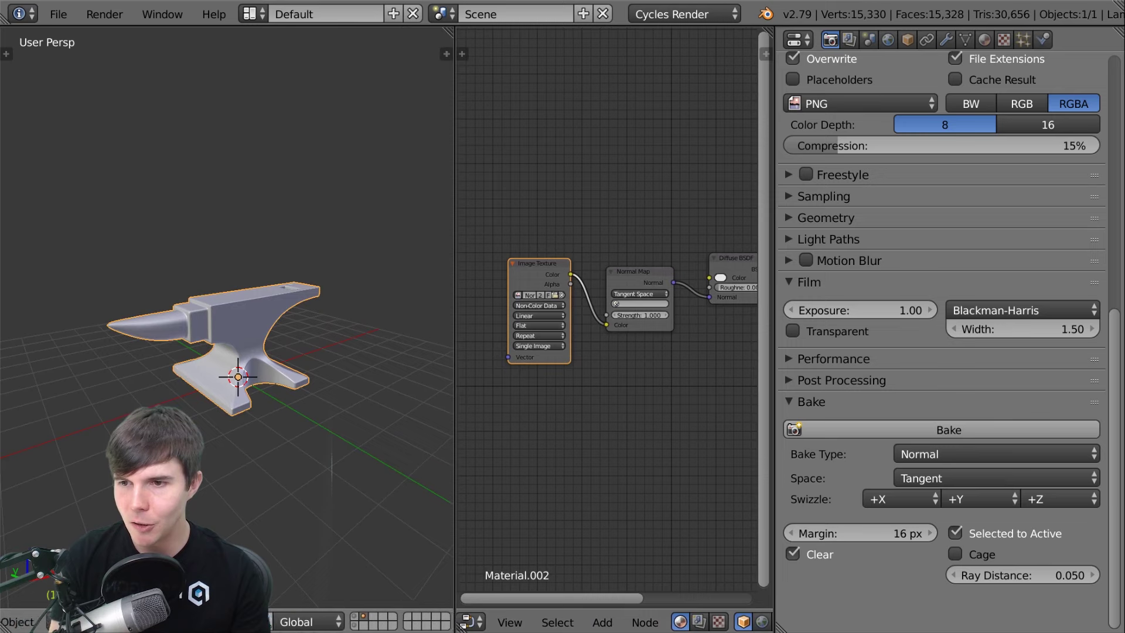
pyautogui.click(336, 619)
pyautogui.moveTo(292, 453); pyautogui.dragTo(302, 424, button='middle')
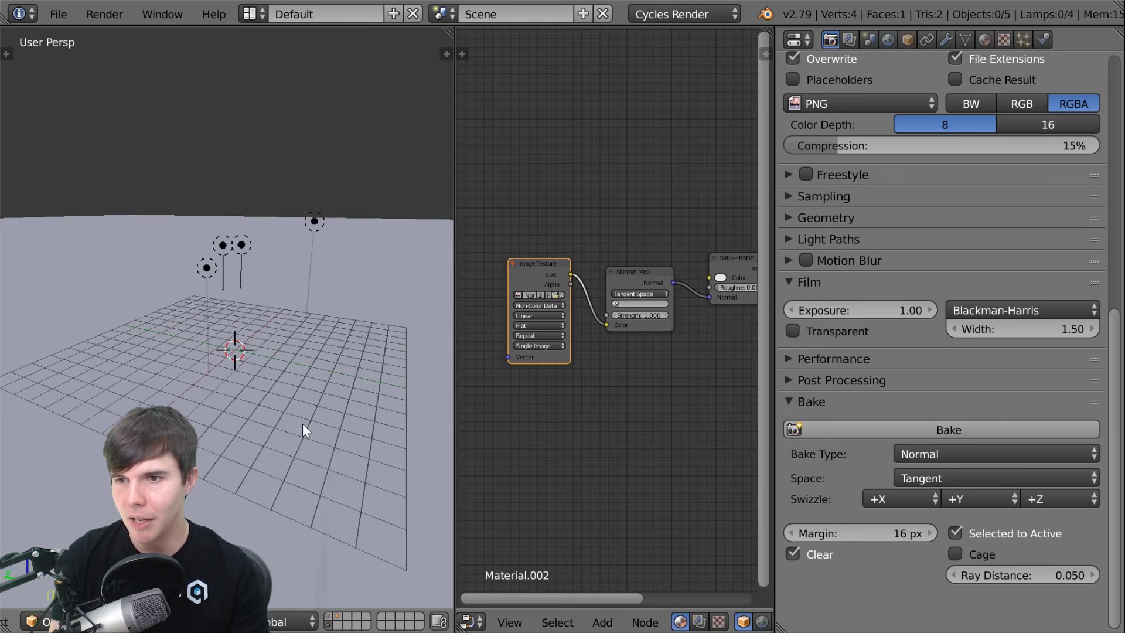
pyautogui.keyDown('shift'); pyautogui.click(340, 617); pyautogui.keyUp('shift')
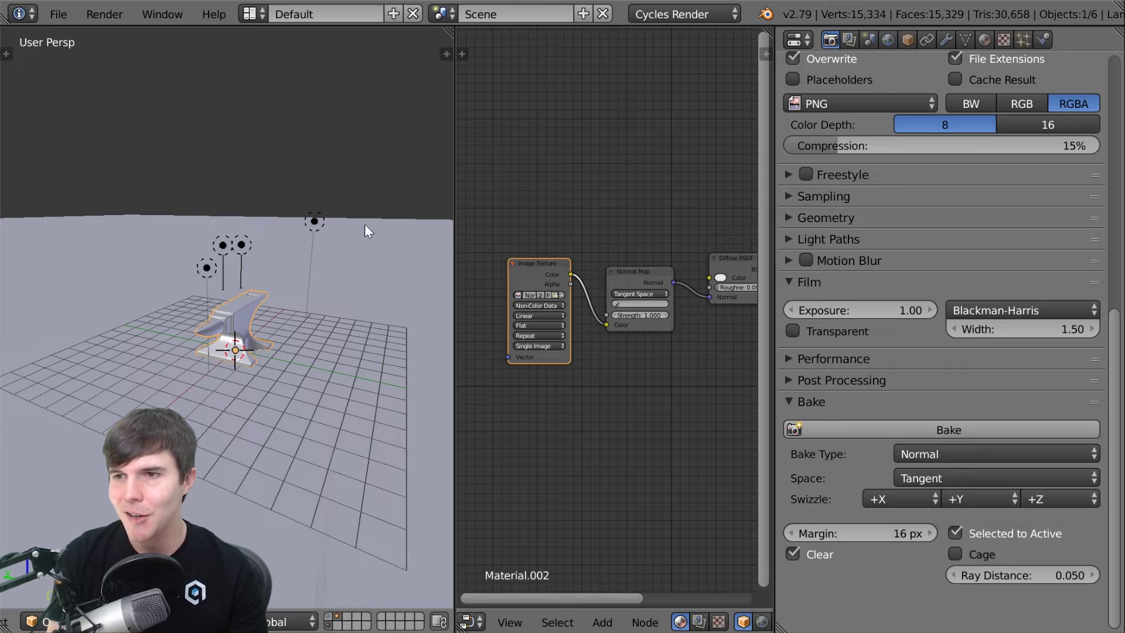
pyautogui.scroll(8, 340, 253)
pyautogui.moveTo(339, 350); pyautogui.dragTo(283, 438, button='middle')
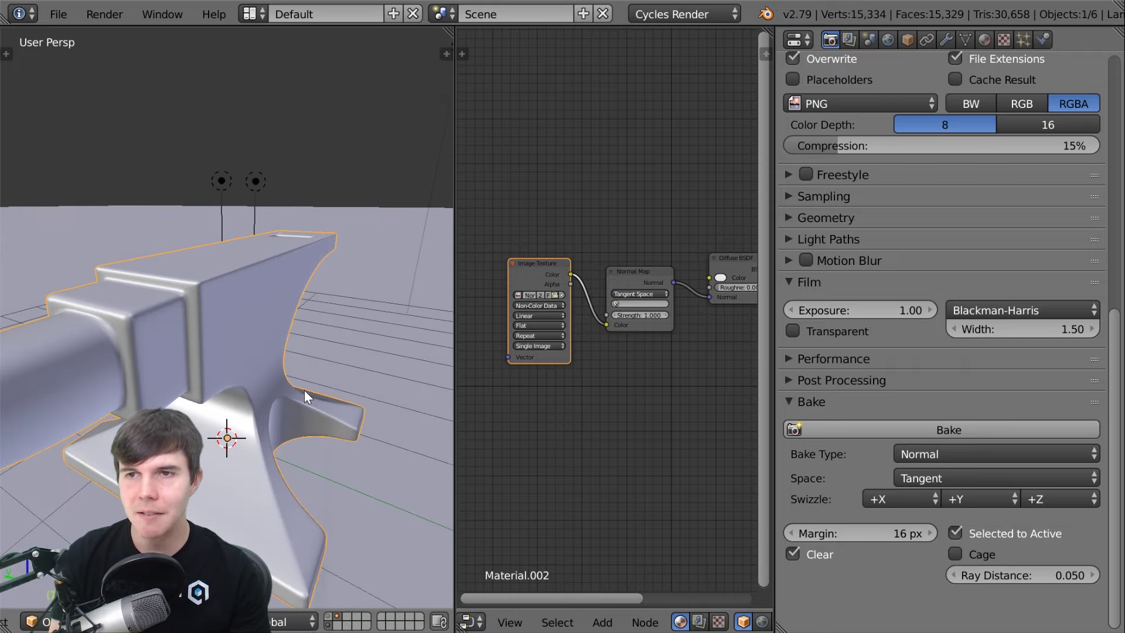
# Switch the 3D view to rendered shading and orbit around the anvil.
pyautogui.hotkey('shift', 'z')
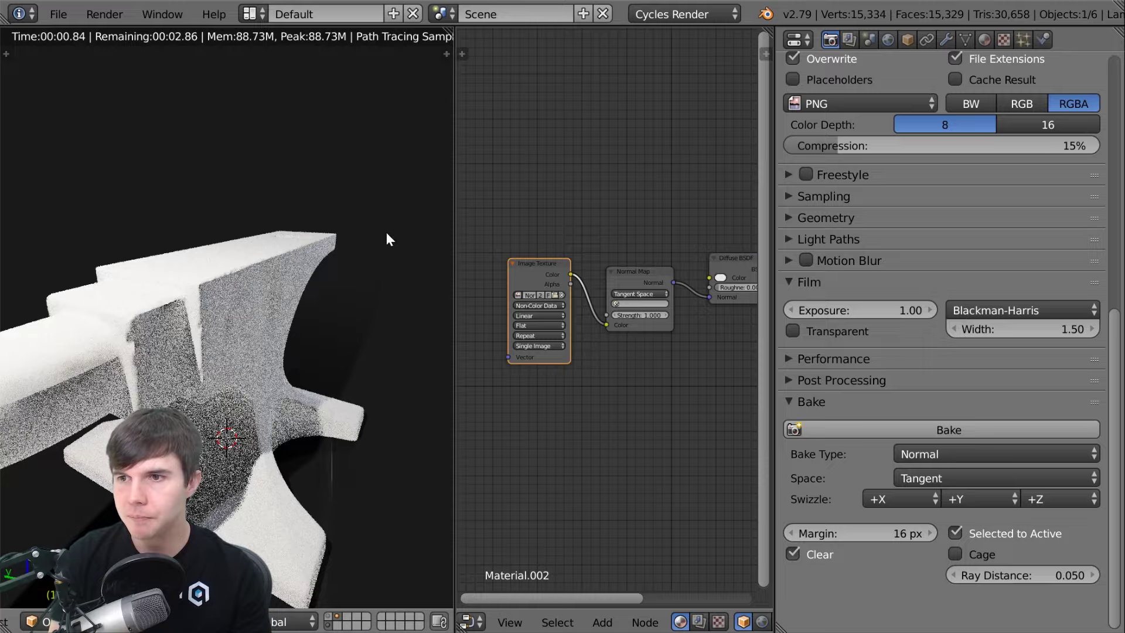
pyautogui.scroll(3, 188, 361)
pyautogui.scroll(-3, 130, 357)
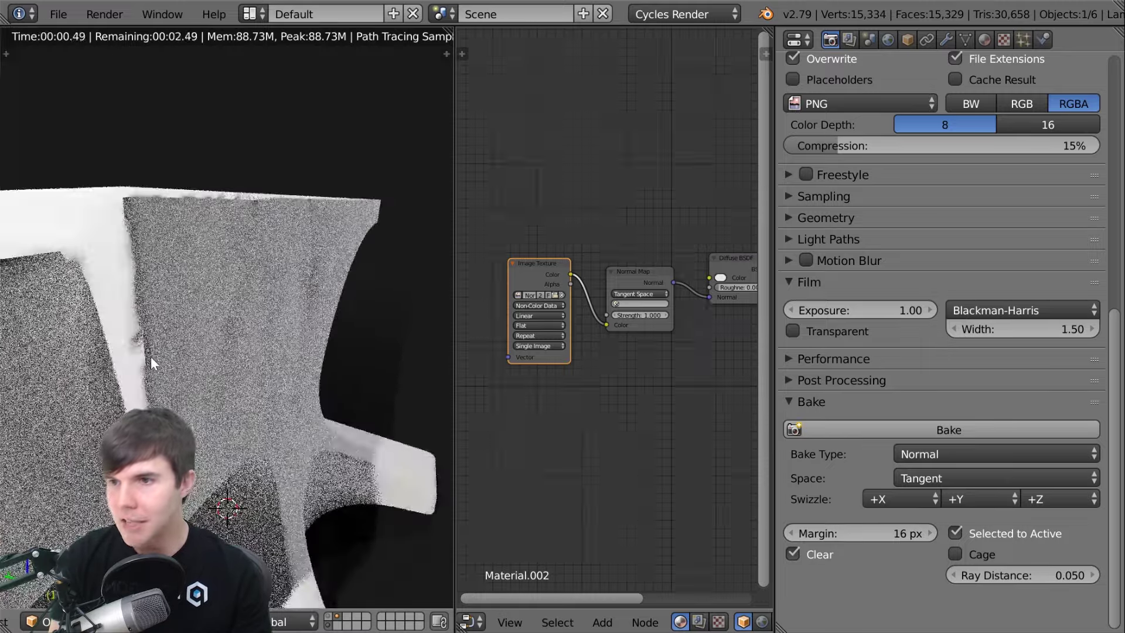
pyautogui.moveTo(148, 330); pyautogui.dragTo(254, 291, button='middle')
pyautogui.moveTo(756, 270); pyautogui.dragTo(590, 298, button='middle')
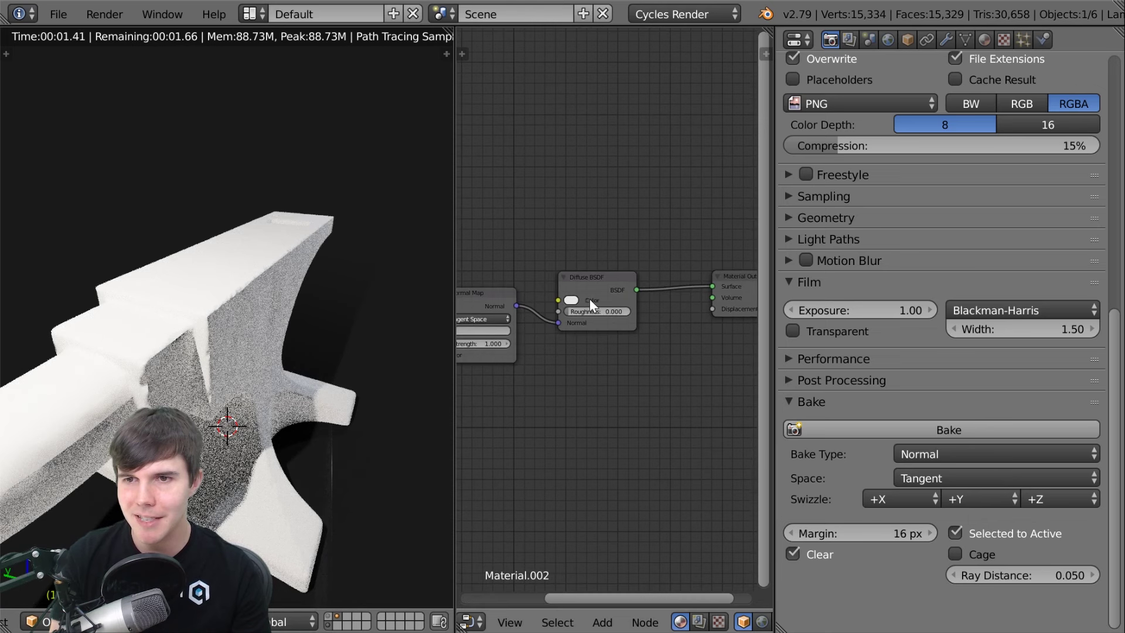
pyautogui.scroll(1, 590, 298)
# Delete the Diffuse BSDF node and bring up the add-node menu.
pyautogui.click(607, 278)
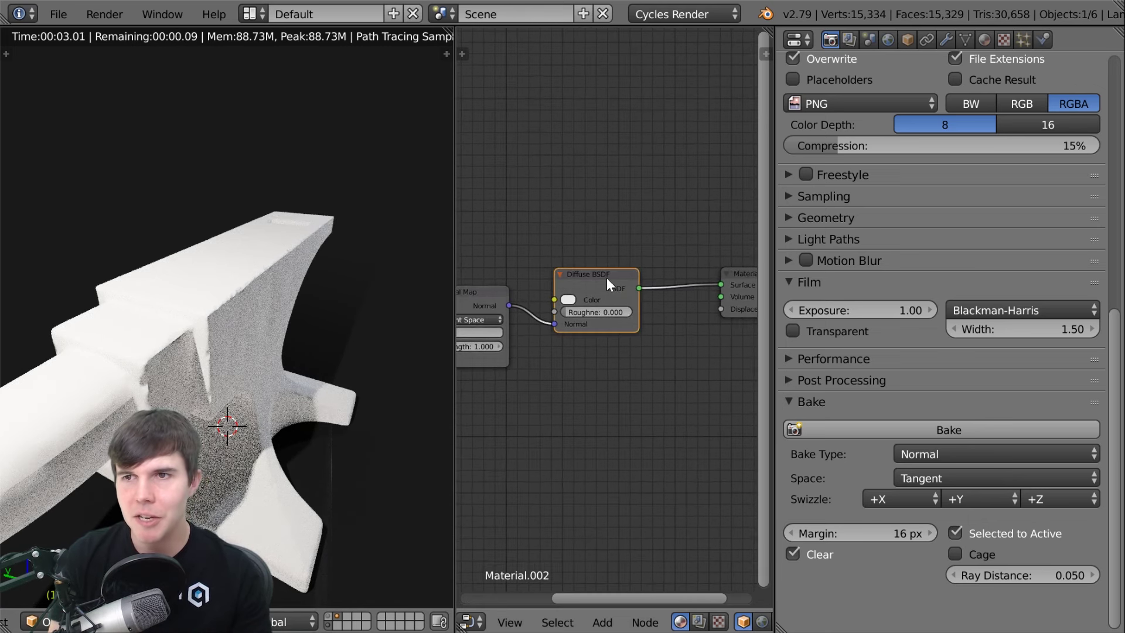
pyautogui.press('x')
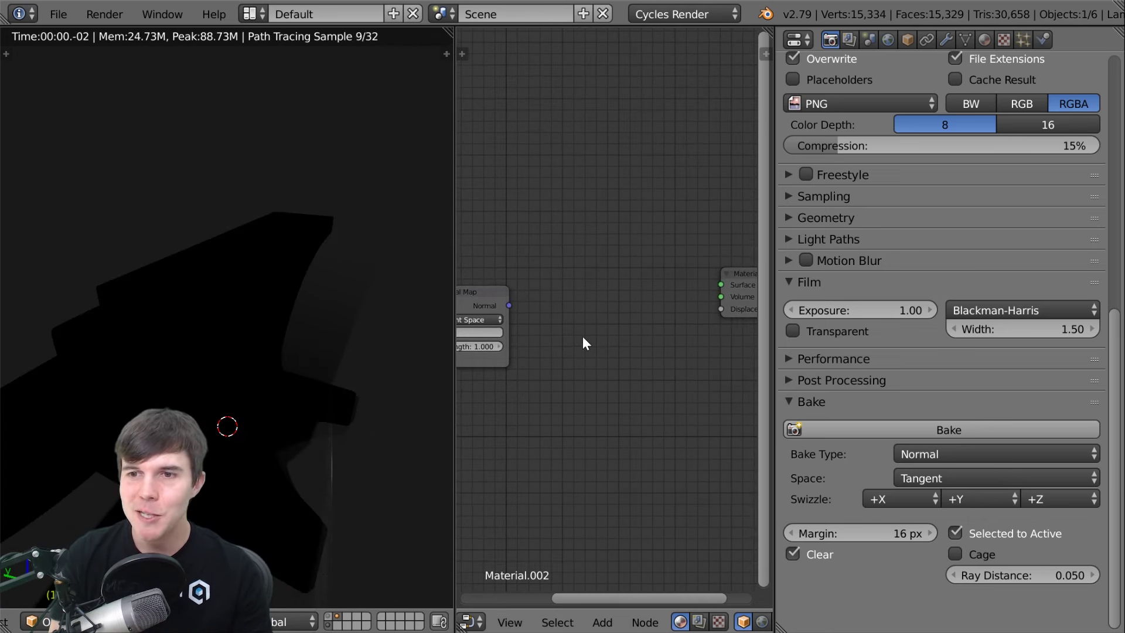
pyautogui.hotkey('shift', 'a')
# Add a Principled BSDF node and link its BSDF output to the Material Output Surface.
pyautogui.moveTo(579, 278)
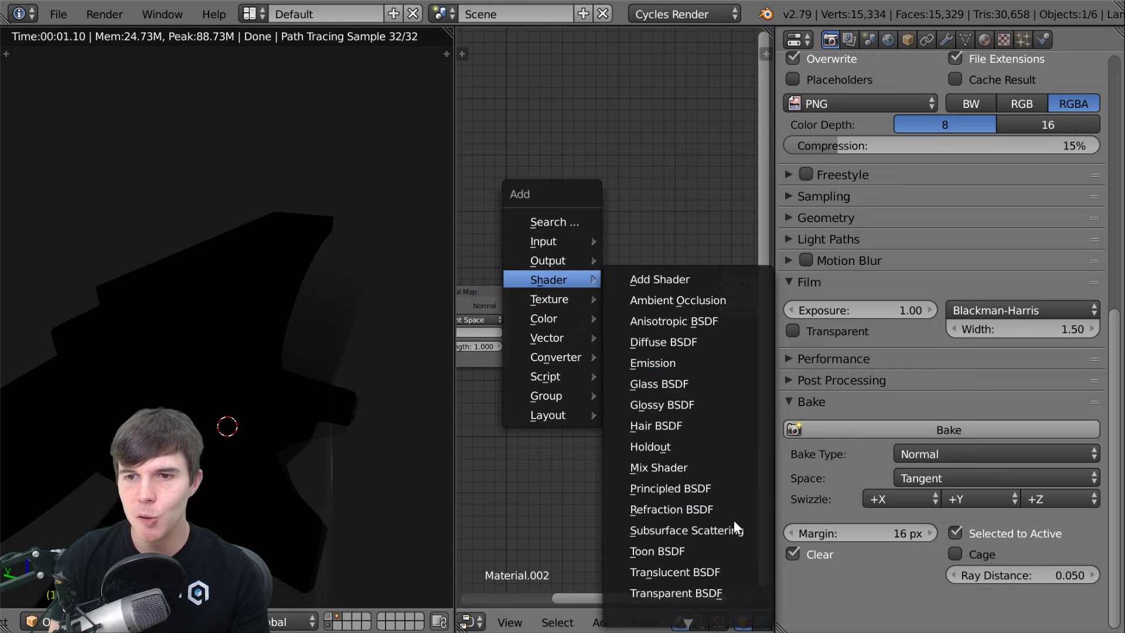
pyautogui.click(721, 490)
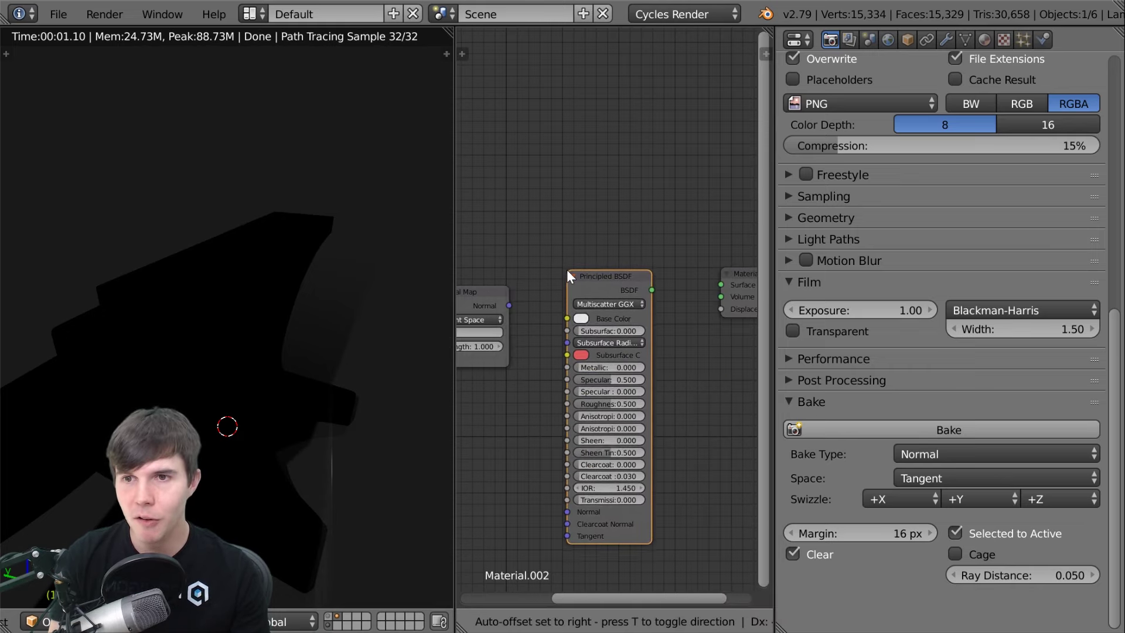
pyautogui.click(575, 274)
pyautogui.press('g')
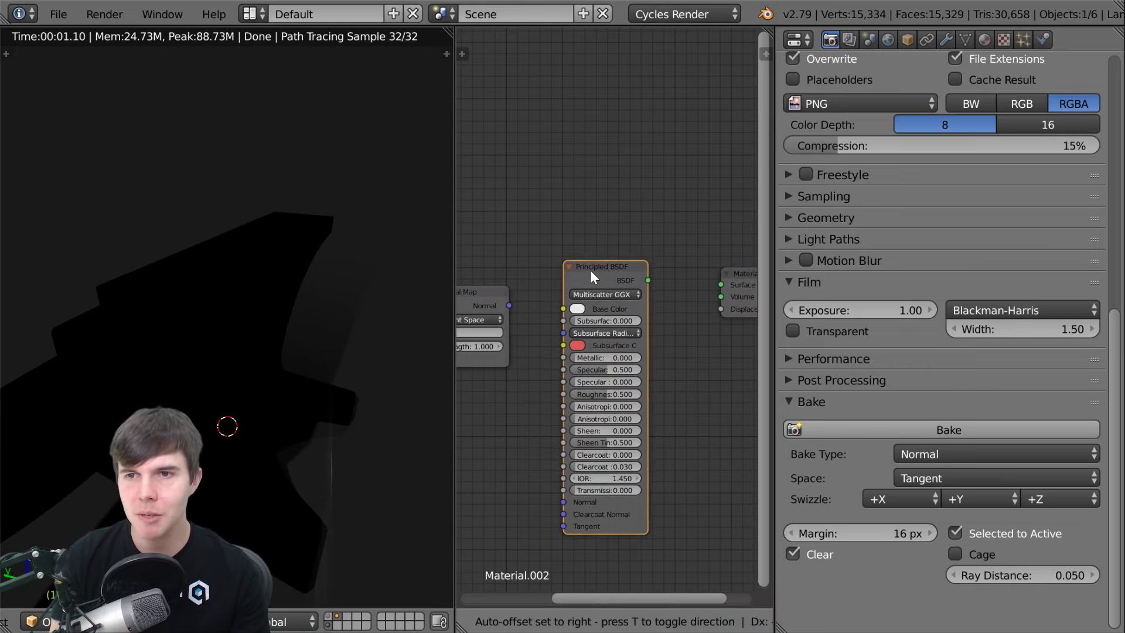
pyautogui.click(591, 270)
pyautogui.moveTo(639, 277); pyautogui.dragTo(718, 283)
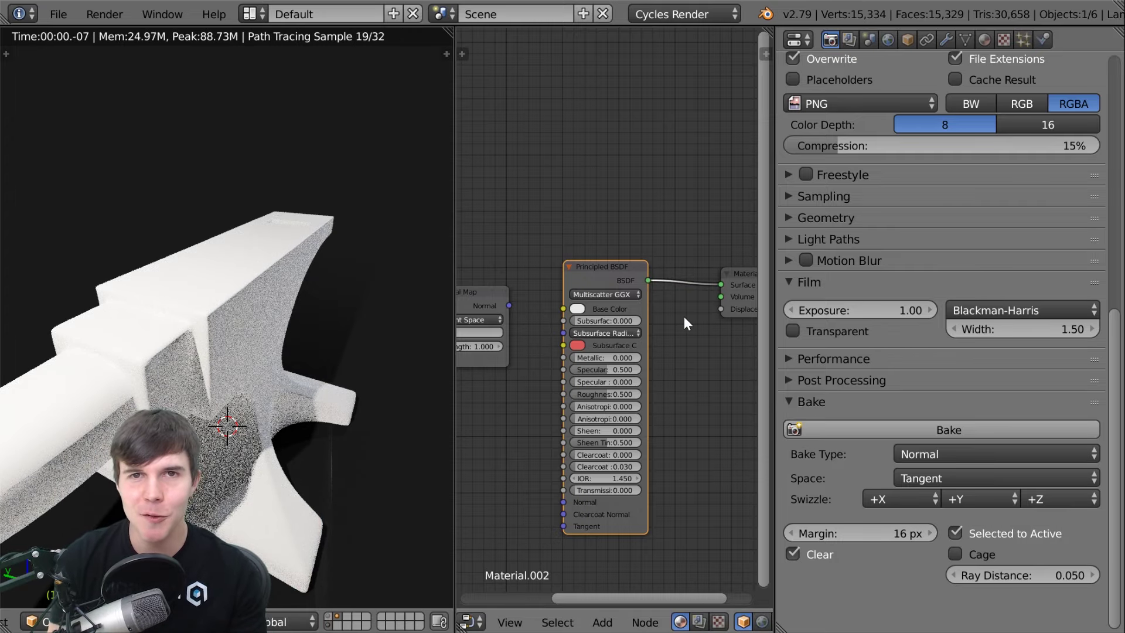
# Connect the Normal Map node's output to the Principled BSDF Normal input.
pyautogui.scroll(2, 644, 328)
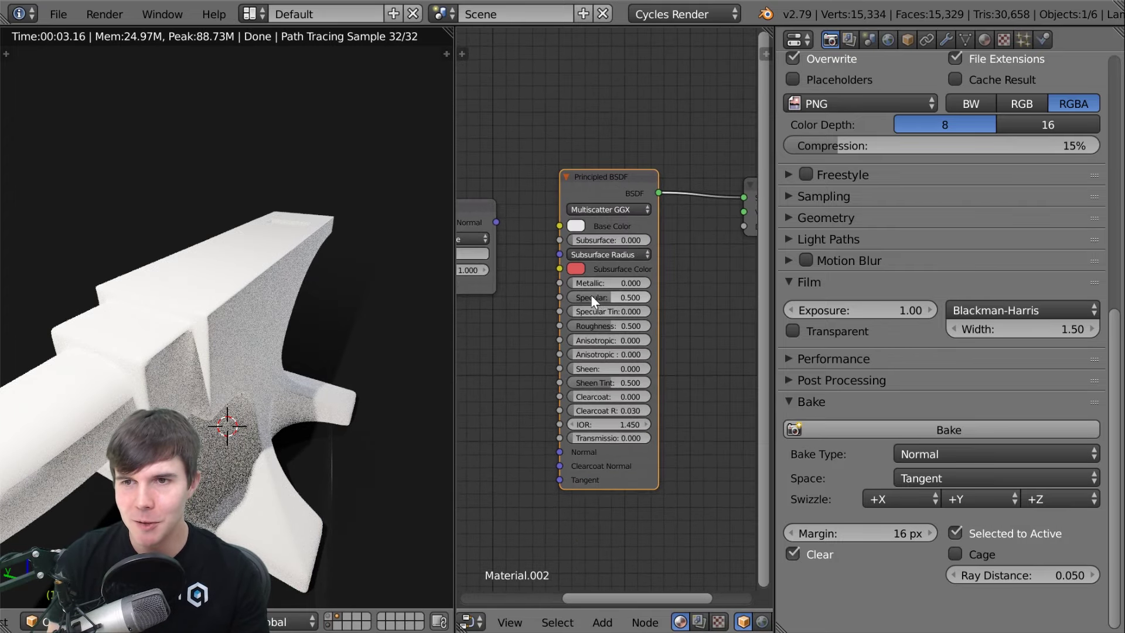
pyautogui.scroll(-1, 521, 237)
pyautogui.moveTo(493, 221); pyautogui.dragTo(559, 453)
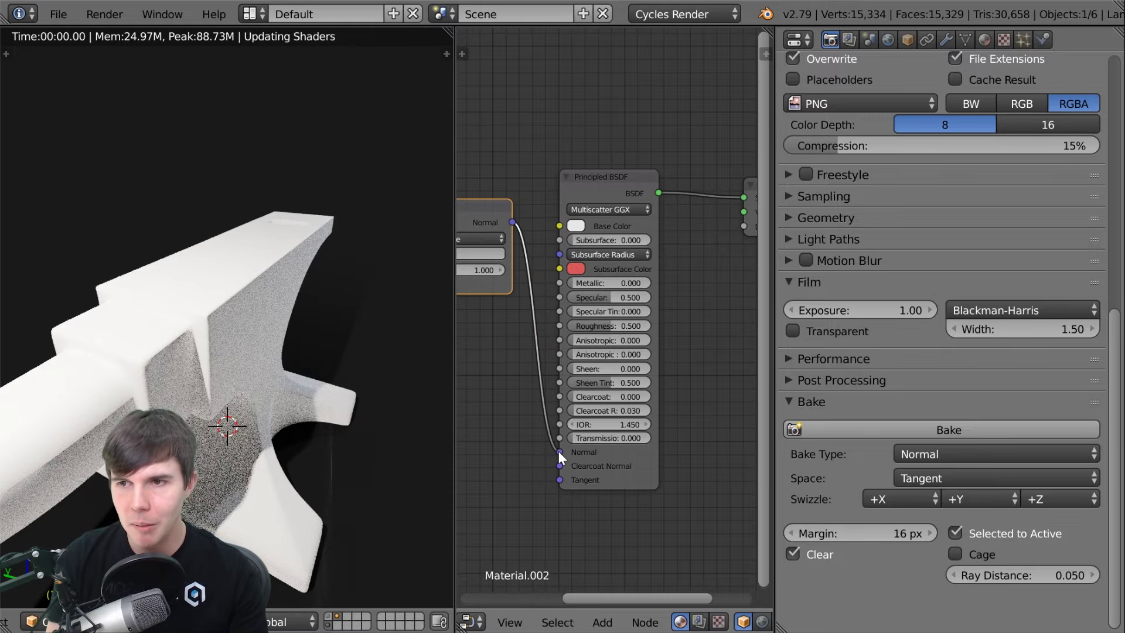
# Set the Principled BSDF Metallic to 1.000 and Roughness to 0.300.
pyautogui.scroll(2, 606, 283)
pyautogui.click(610, 275)
pyautogui.write('1')
pyautogui.press('Return')
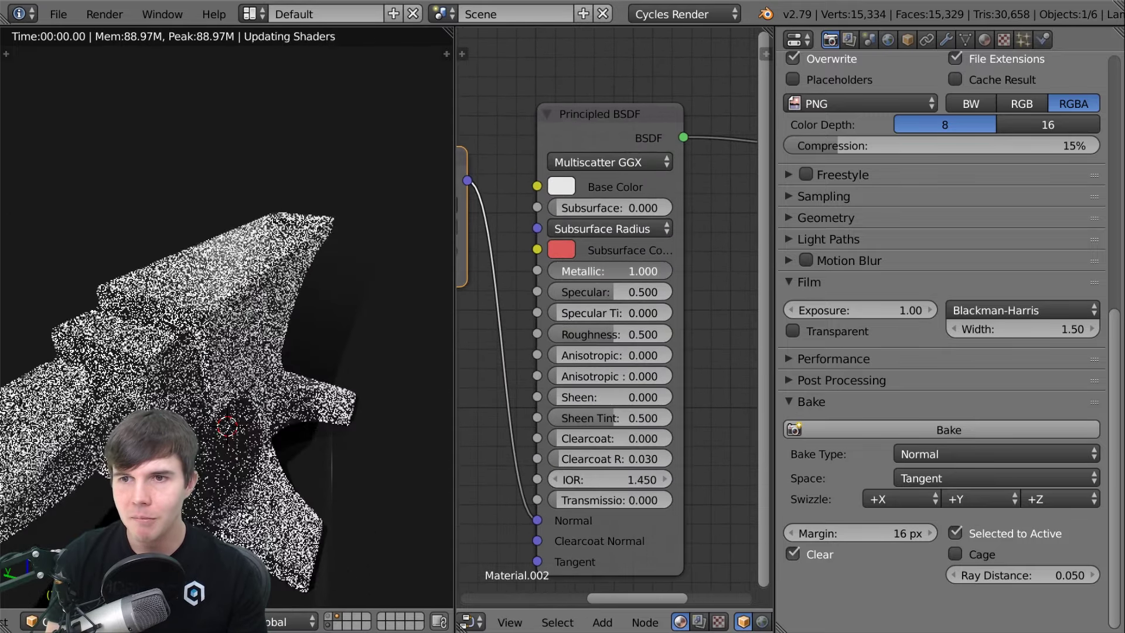
pyautogui.moveTo(630, 281); pyautogui.dragTo(626, 215, button='middle')
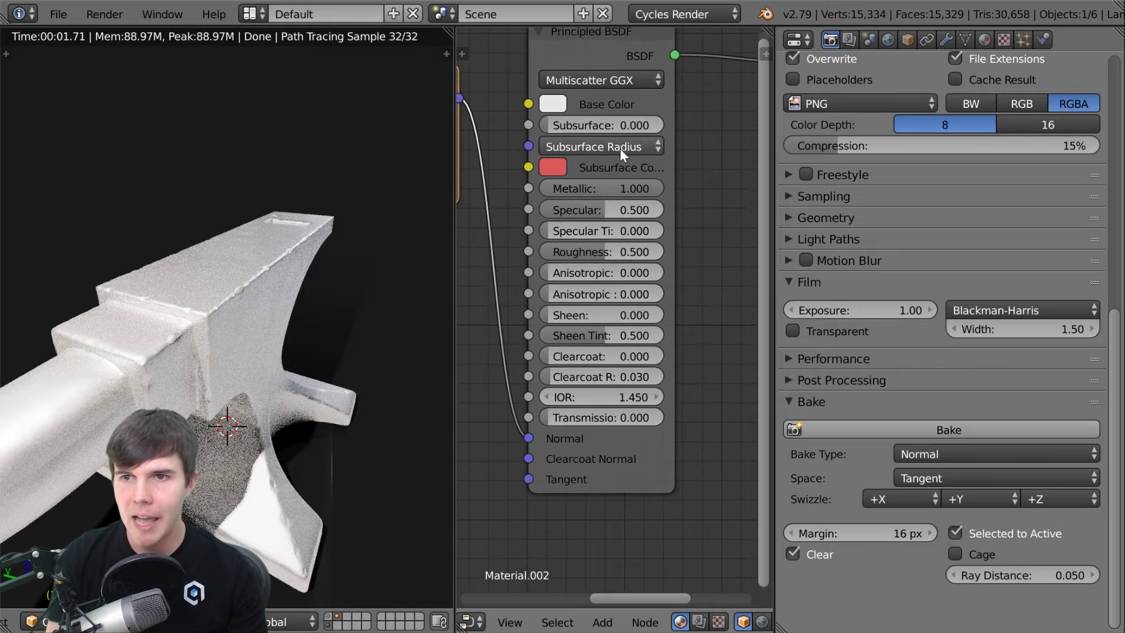
pyautogui.moveTo(610, 252); pyautogui.dragTo(585, 252)
# Darken the Principled BSDF base colour to a deeper grey.
pyautogui.moveTo(602, 302); pyautogui.dragTo(619, 466, button='middle')
pyautogui.click(572, 268)
pyautogui.click(573, 270)
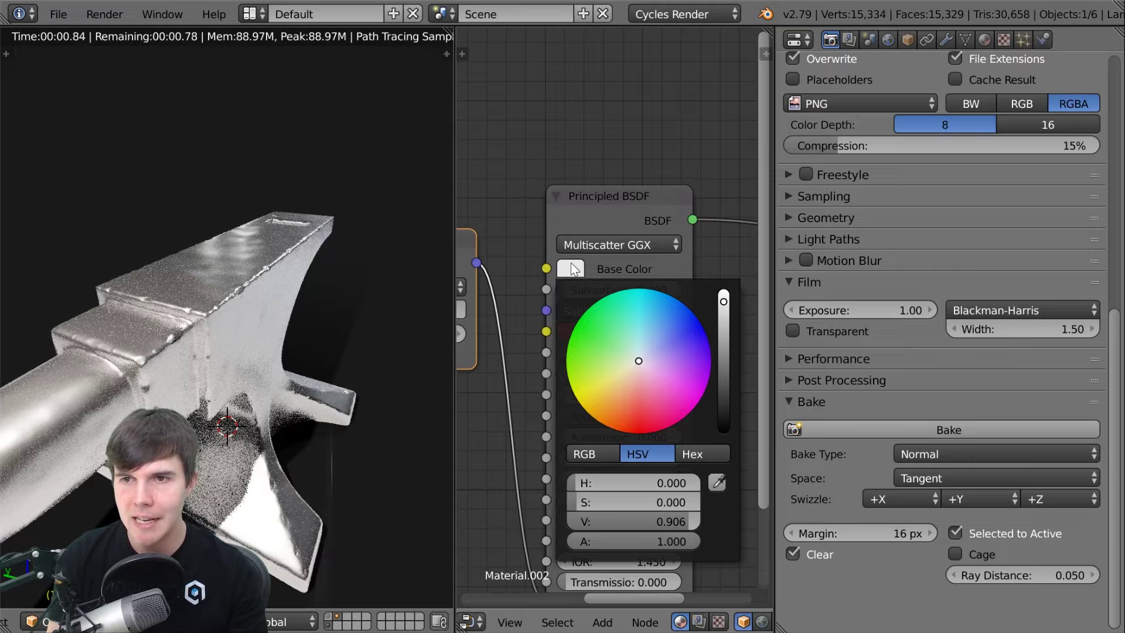
pyautogui.moveTo(668, 520); pyautogui.dragTo(624, 520)
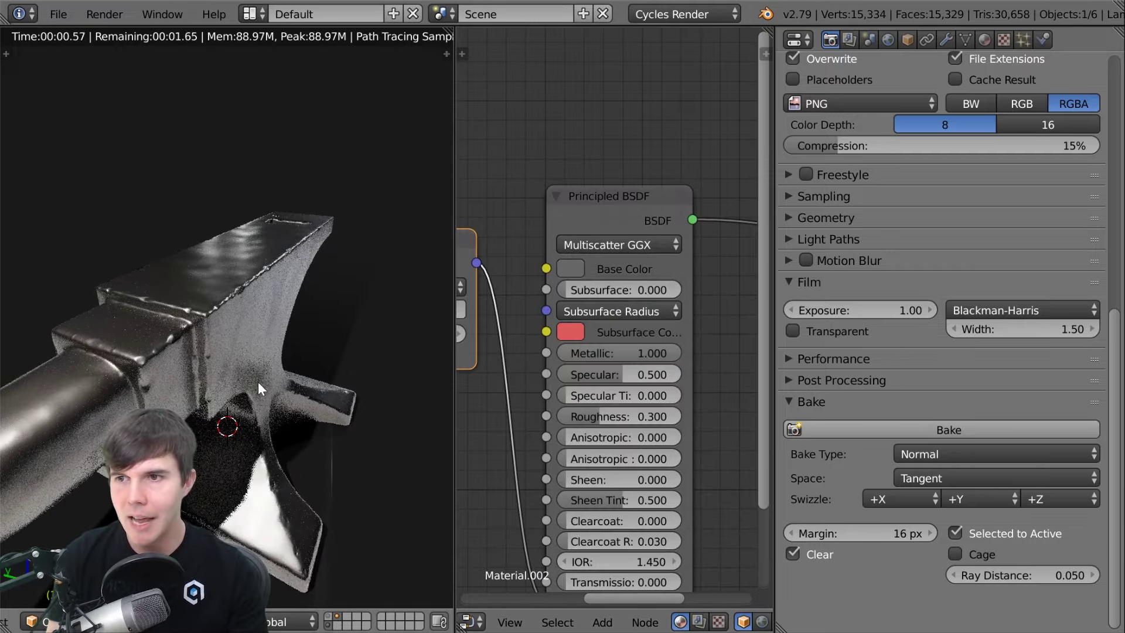
pyautogui.hotkey('shift', 'space')
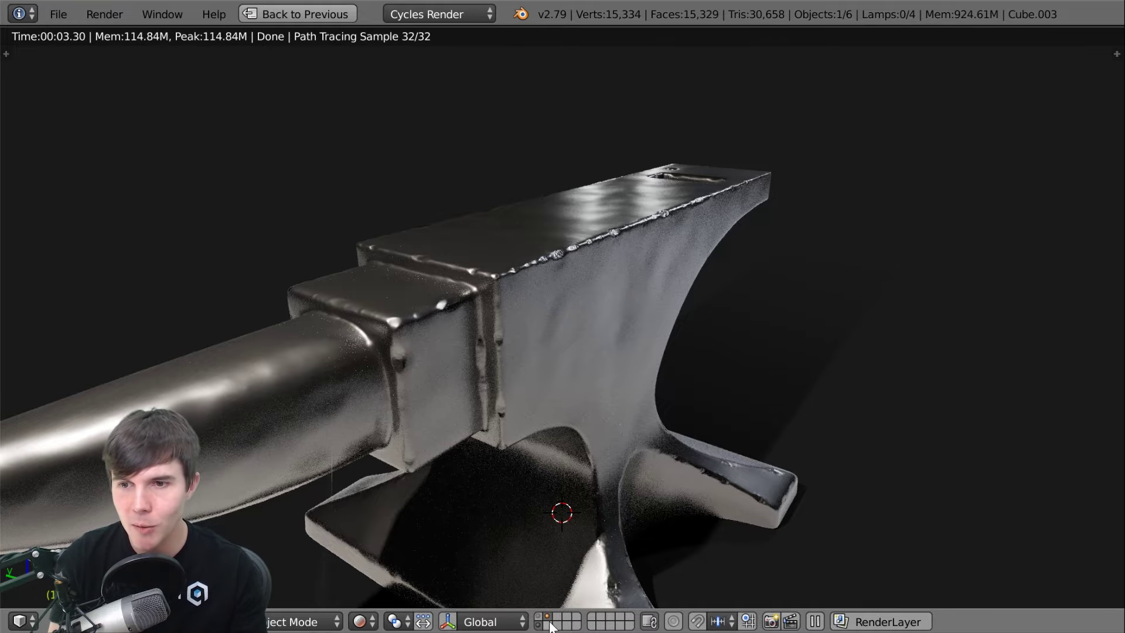
pyautogui.rightClick(620, 279)
pyautogui.press('Tab')
pyautogui.hotkey('shift', 'z')
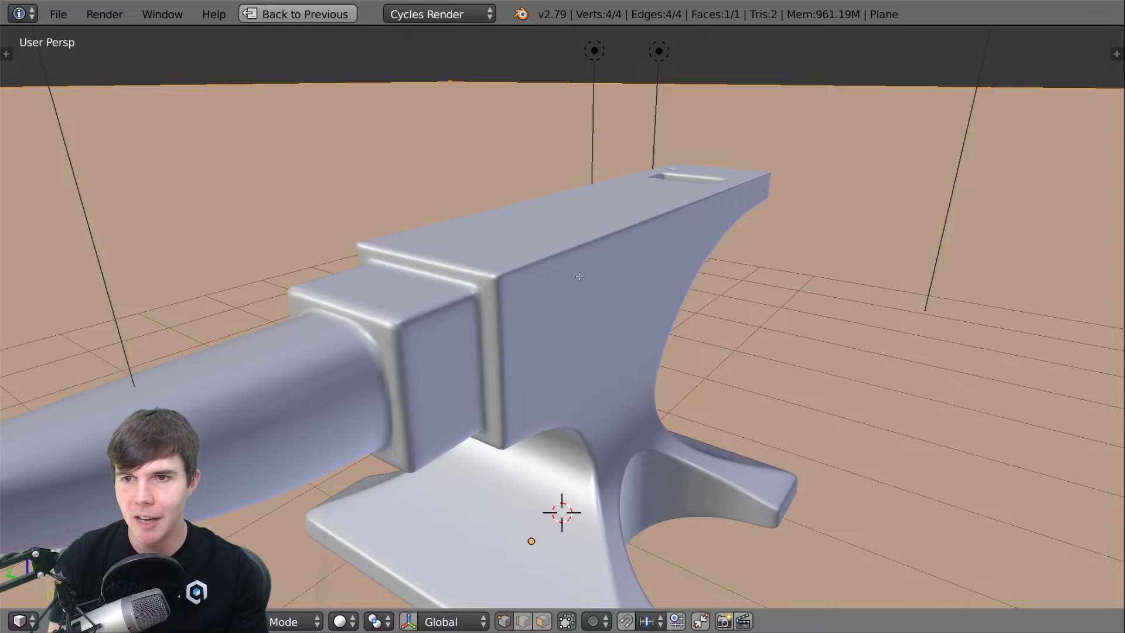
pyautogui.press('Tab')
pyautogui.rightClick(582, 236)
pyautogui.press('Tab')
pyautogui.scroll(3, 547, 225)
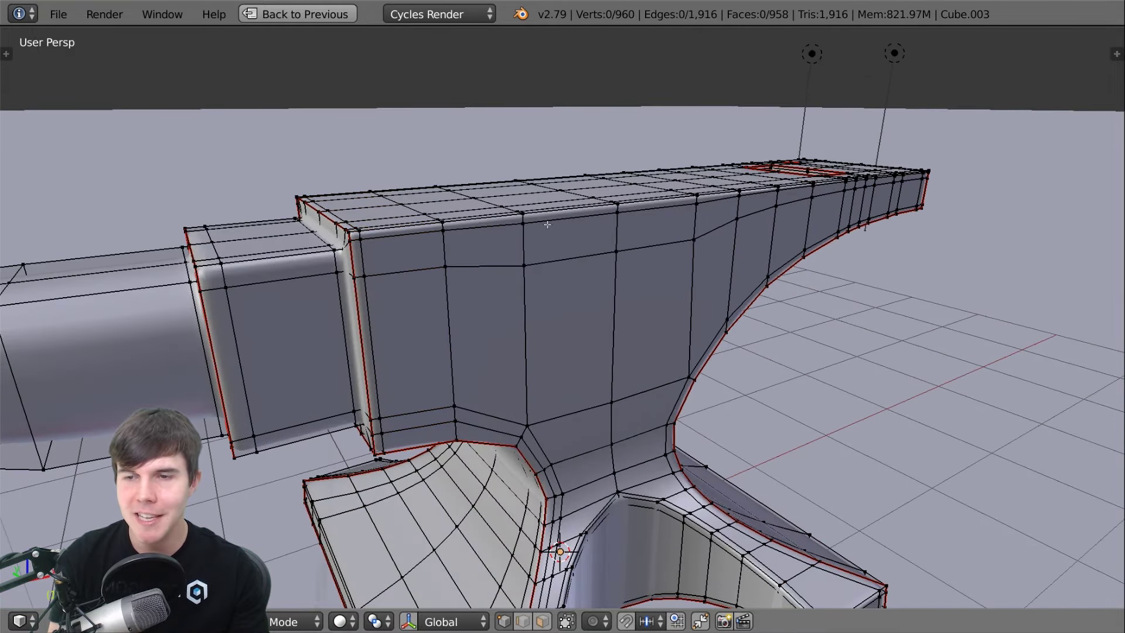
pyautogui.moveTo(547, 225); pyautogui.dragTo(597, 246, button='middle')
pyautogui.press('Tab')
pyautogui.scroll(-4, 605, 258)
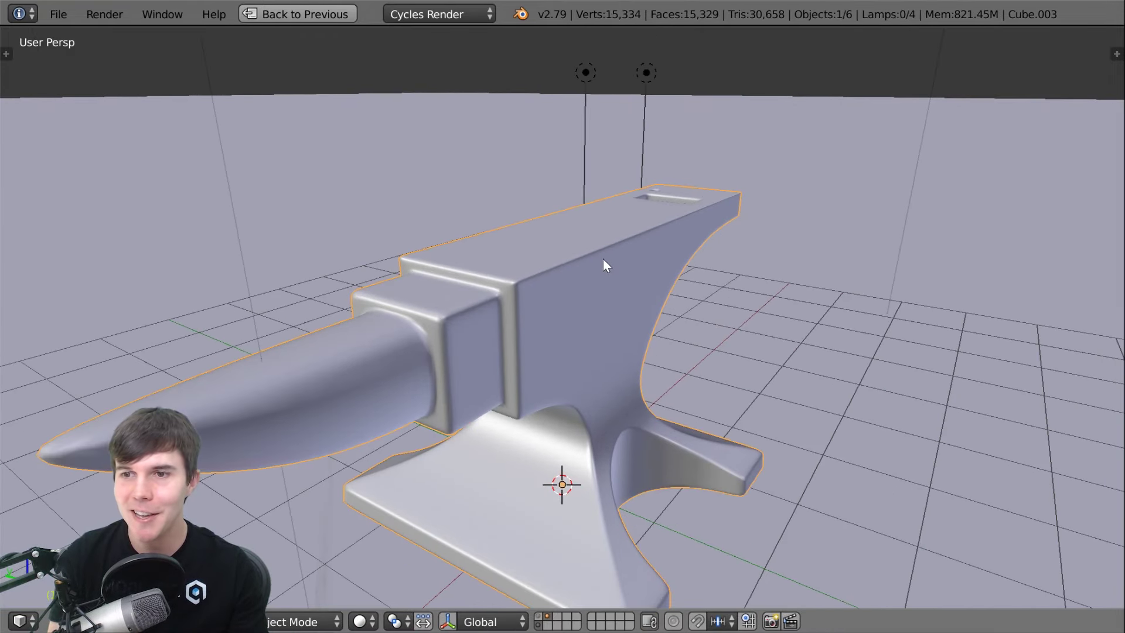
pyautogui.moveTo(692, 299); pyautogui.dragTo(705, 237, button='middle')
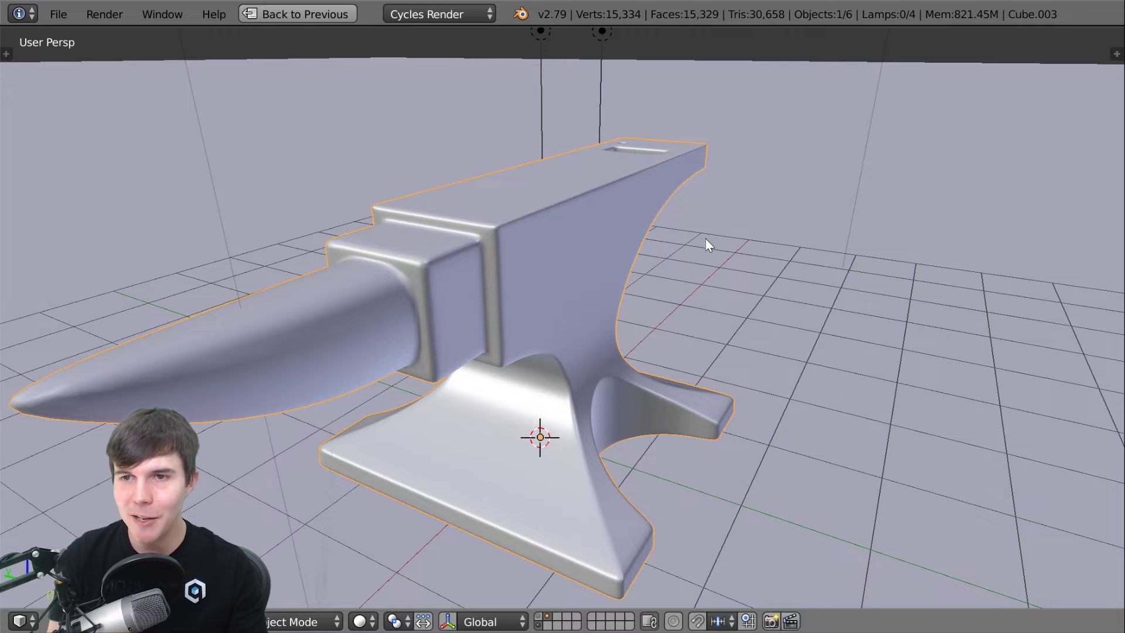
pyautogui.hotkey('shift', 'z')
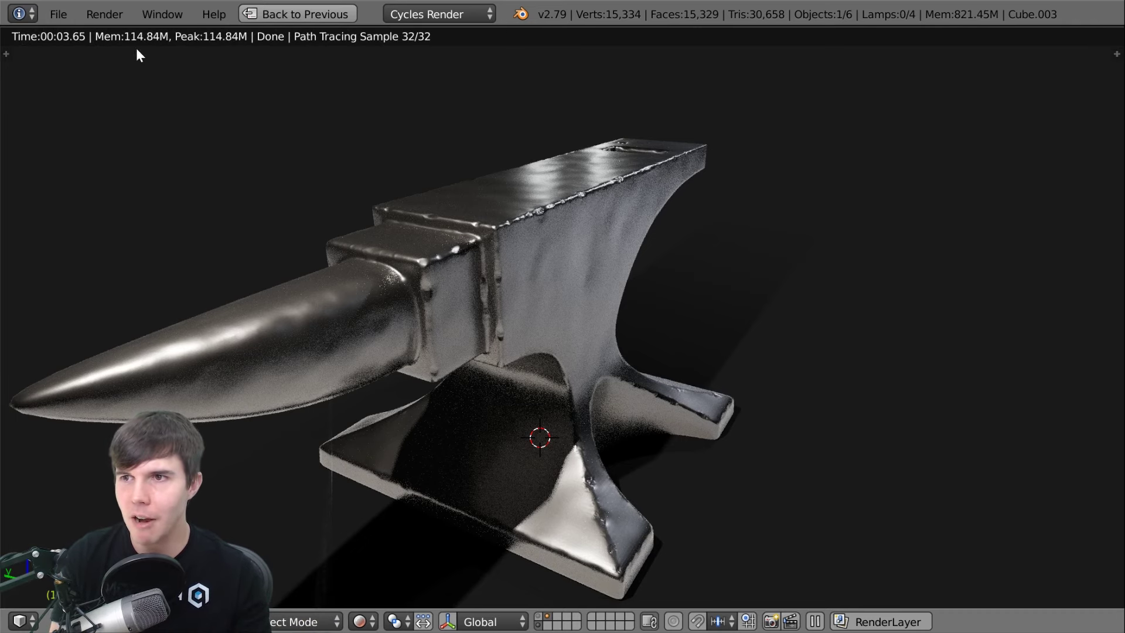
pyautogui.click(551, 617)
pyautogui.hotkey('shift', '2')
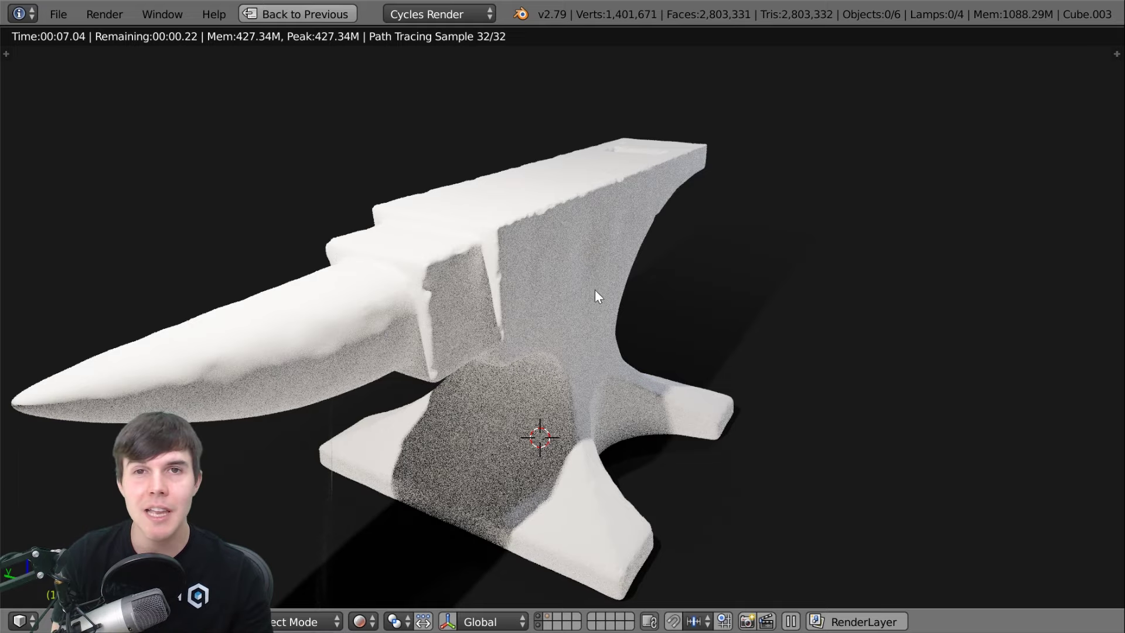
pyautogui.click(547, 615)
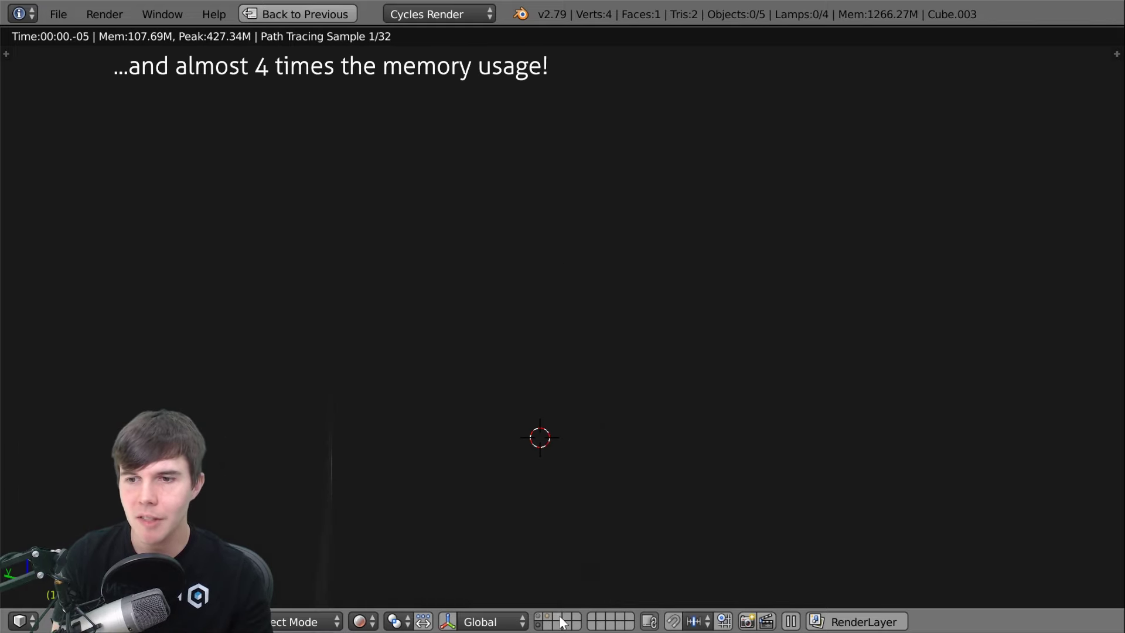
pyautogui.click(549, 617)
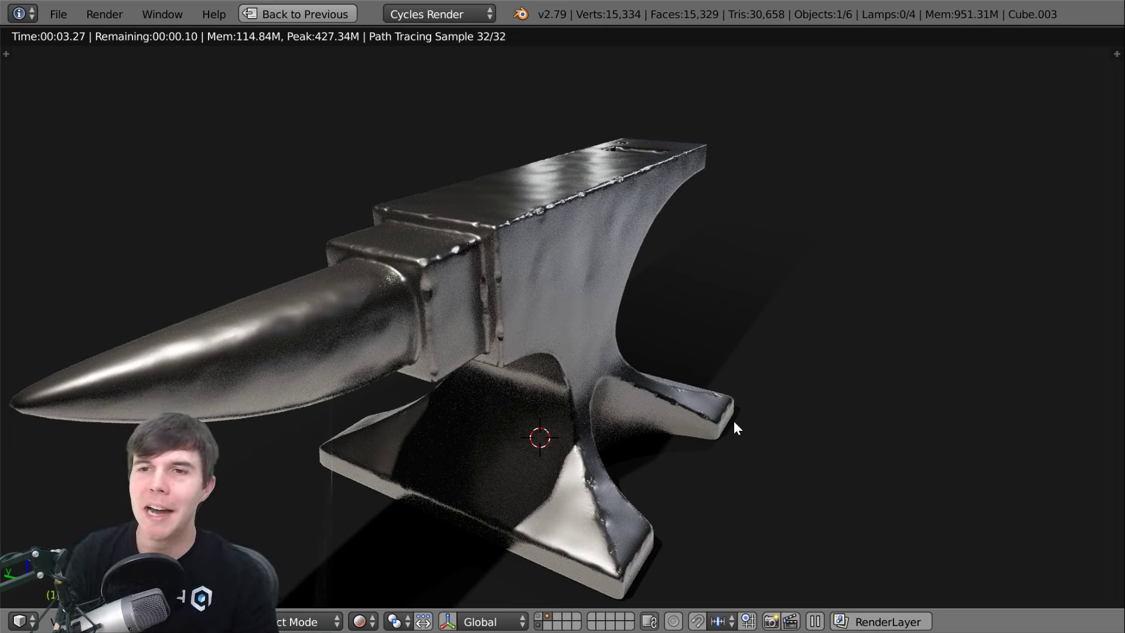
pyautogui.moveTo(733, 421); pyautogui.dragTo(737, 393, button='middle')
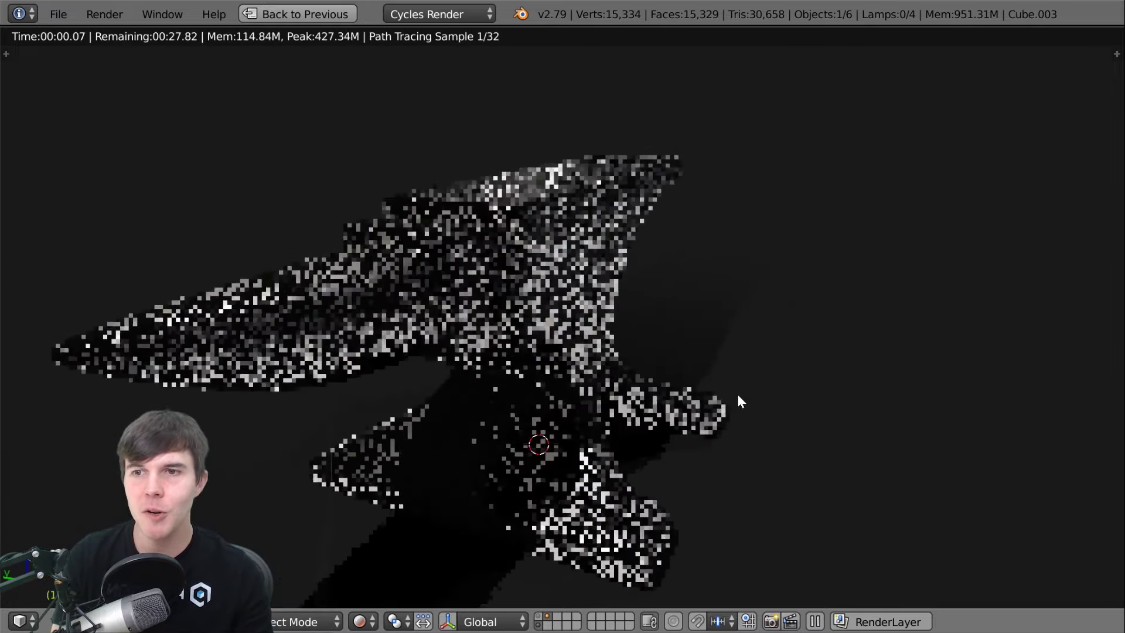